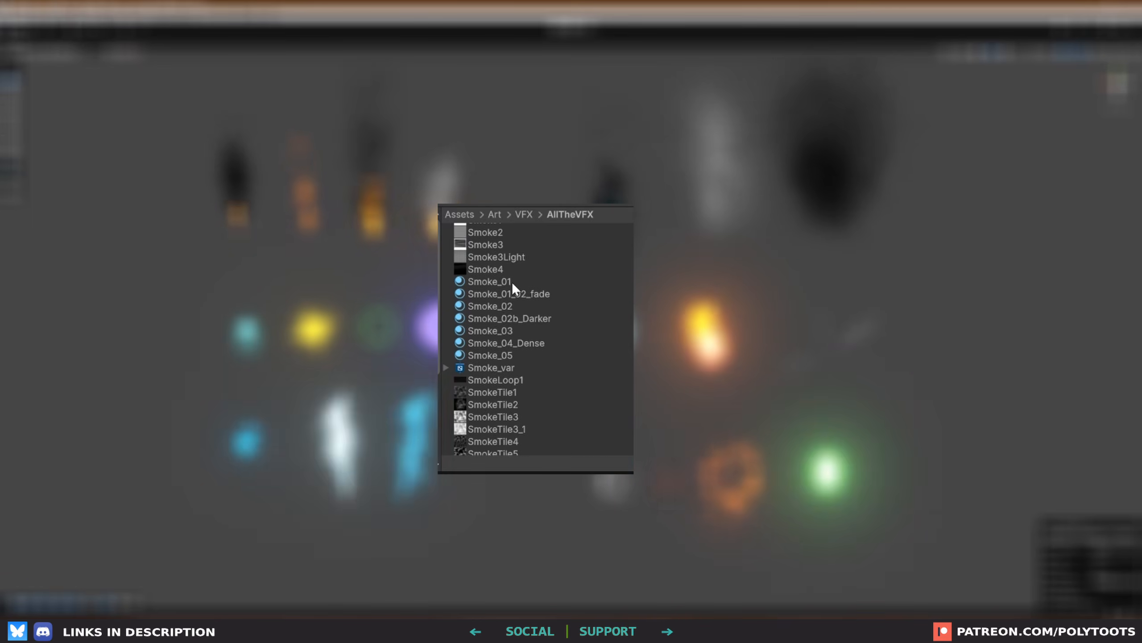
Highlight the materials from Smoke_01 to Smoke_05, plus Particle_Shader, Particle_Texture and Particle_Material in the VFX Assets folder
left_click(512, 282)
left_click(503, 354, "shift")
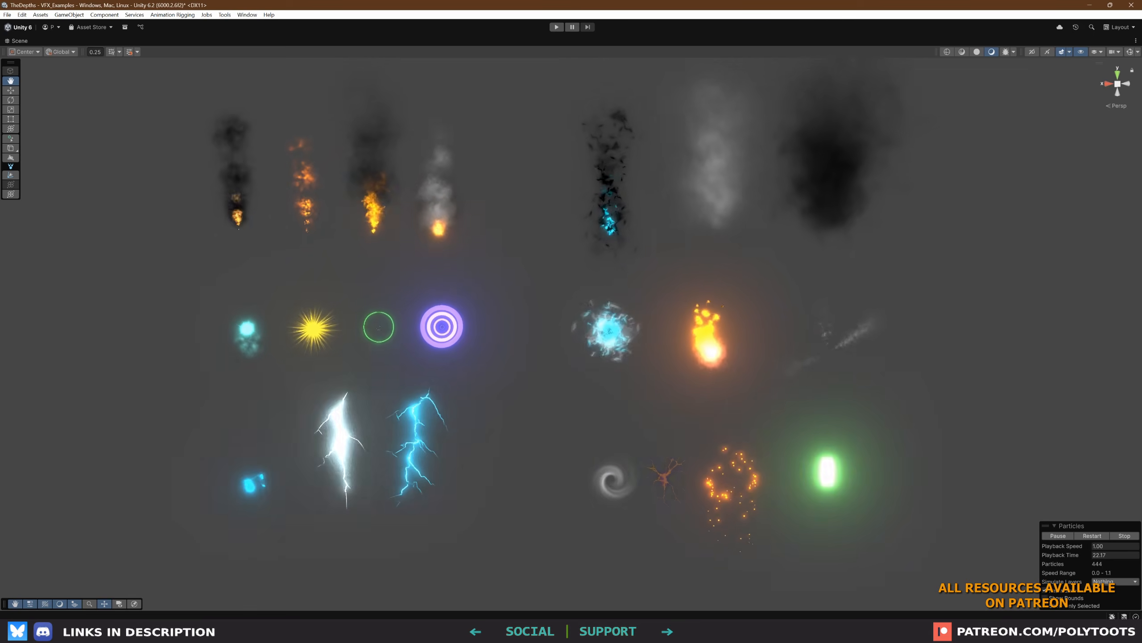
left_click(553, 293)
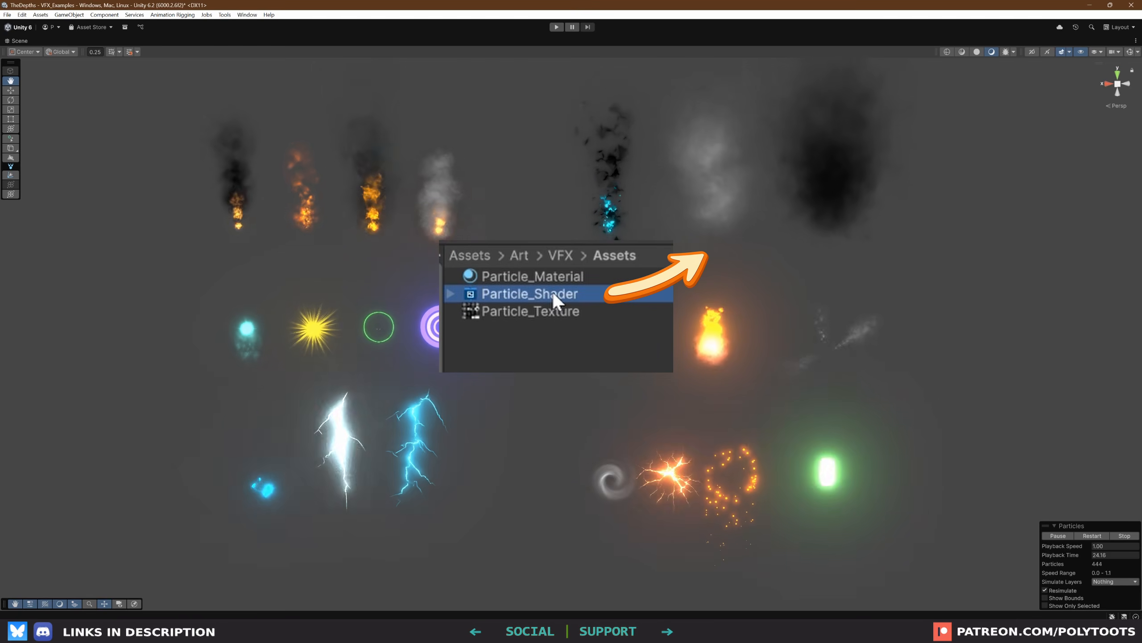
left_click(549, 306, "ctrl")
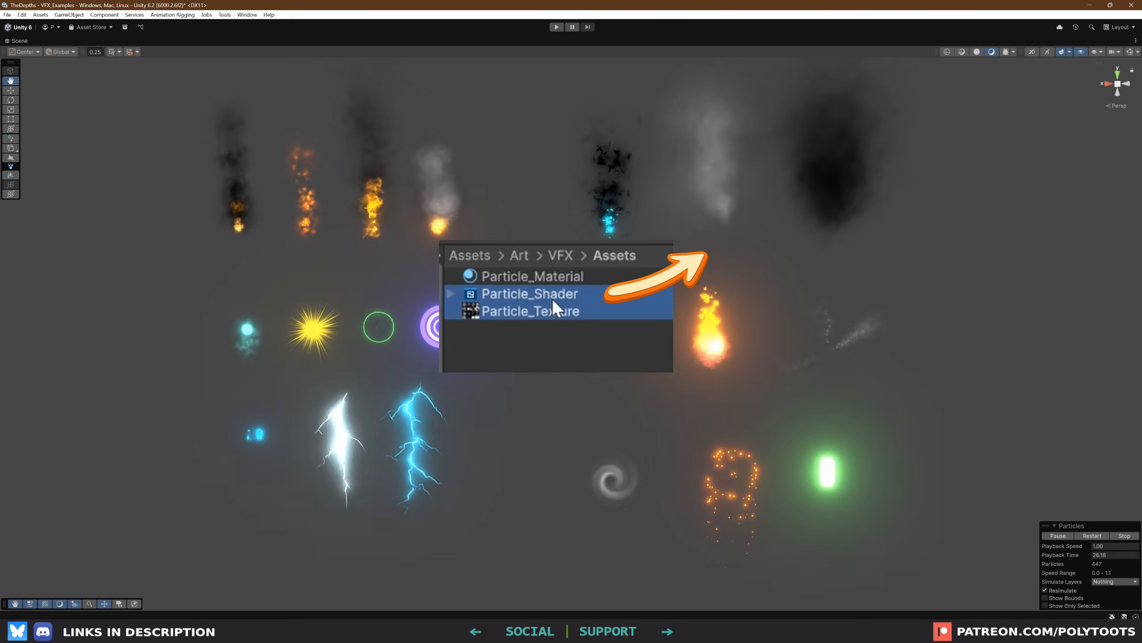
left_click(559, 275, "ctrl")
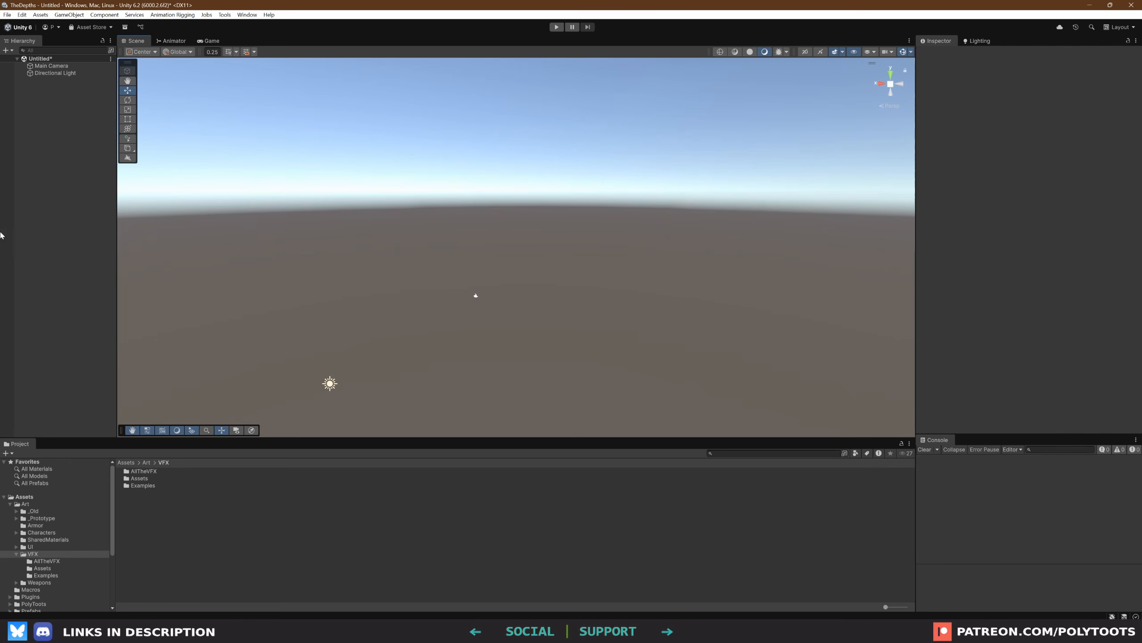
Add a Particle System effect to the empty scene
right_click(50, 127)
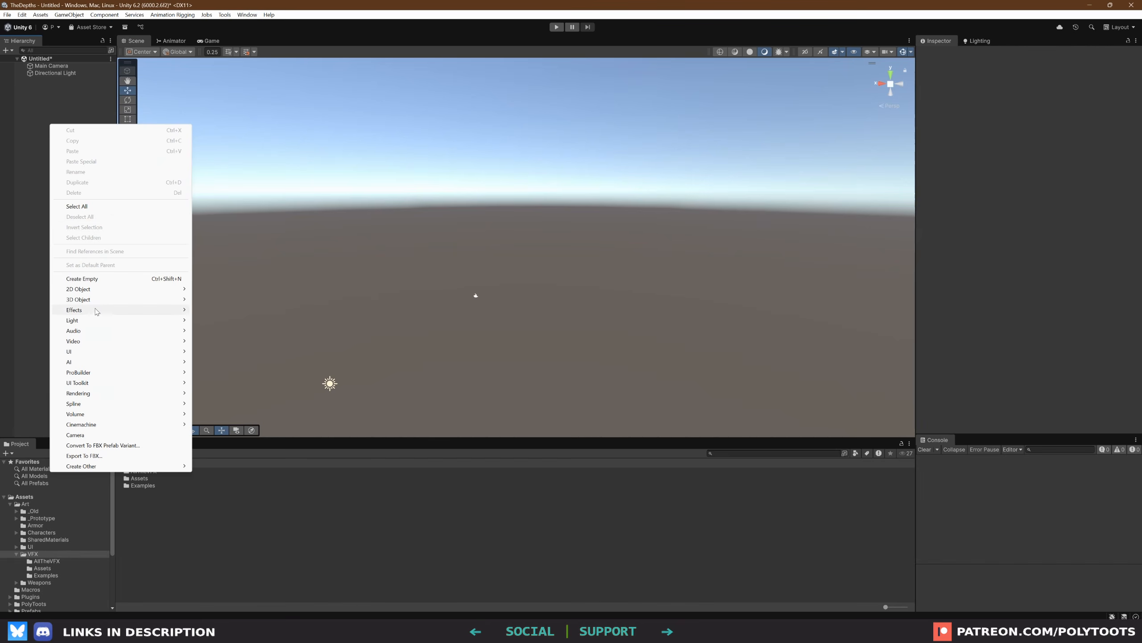
mouse_move(100, 314)
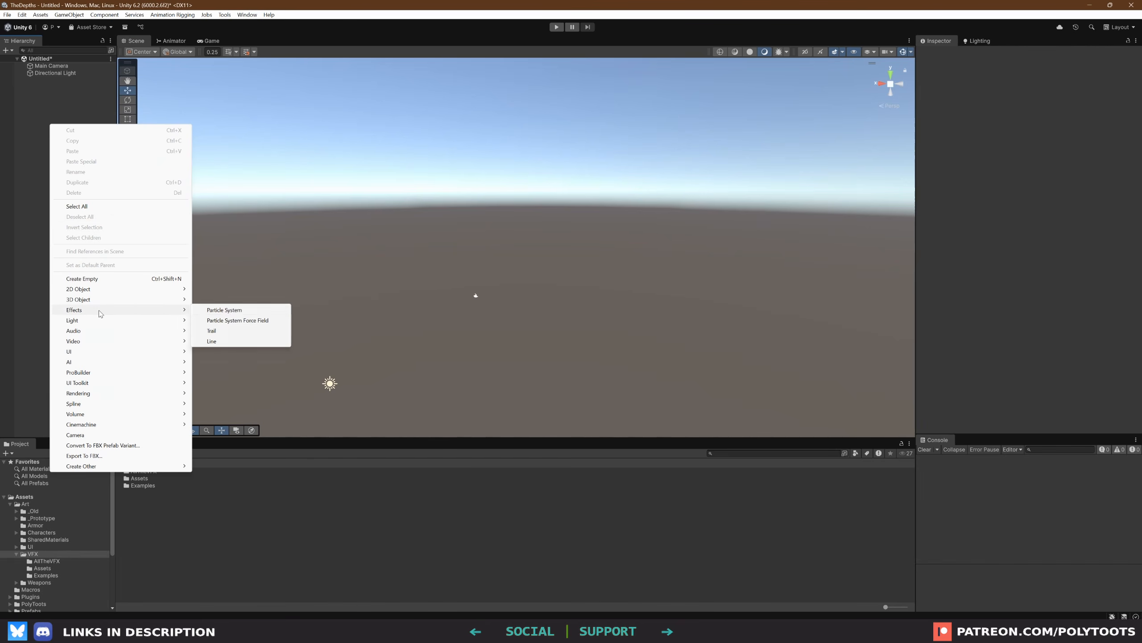
left_click(224, 310)
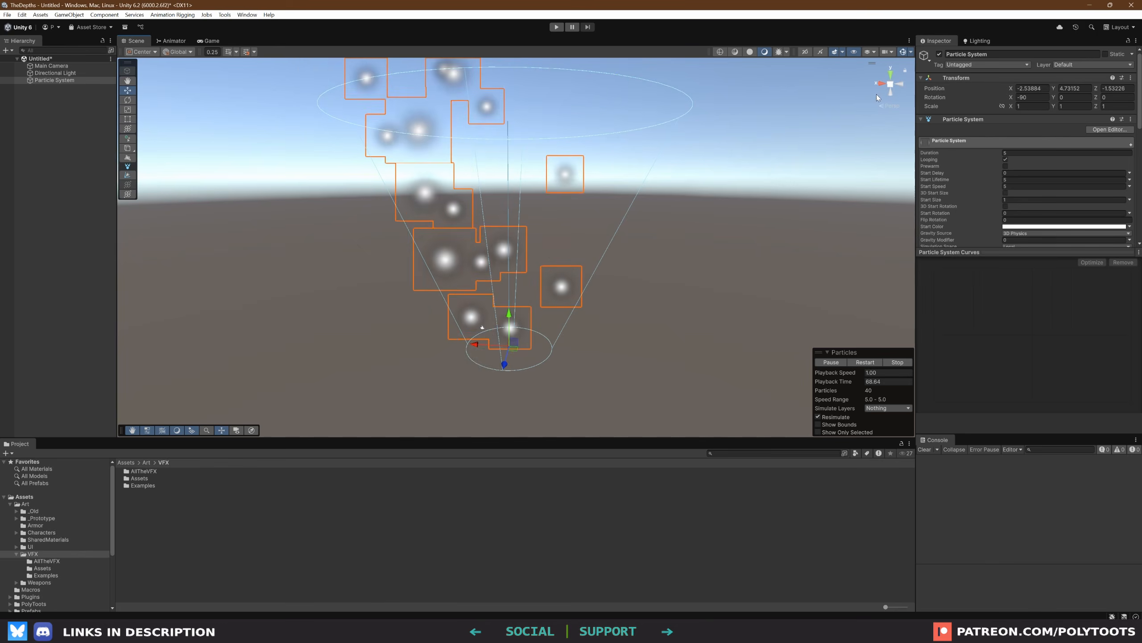
Turn off the selection outline and the skybox in the scene view
left_click(910, 52)
left_click(909, 87)
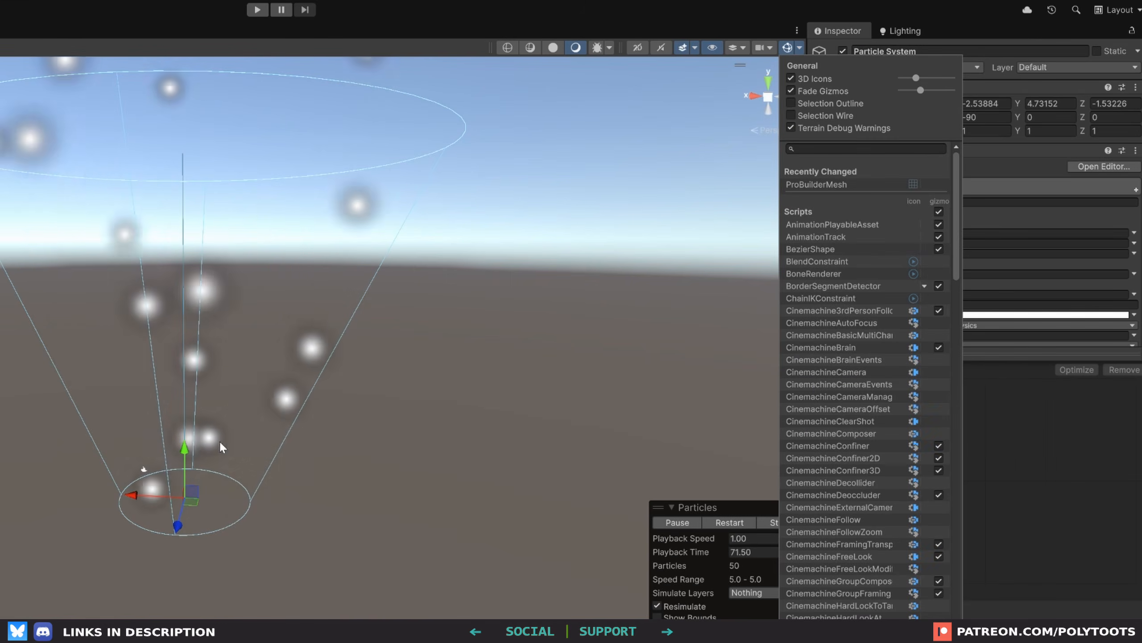
left_click(695, 48)
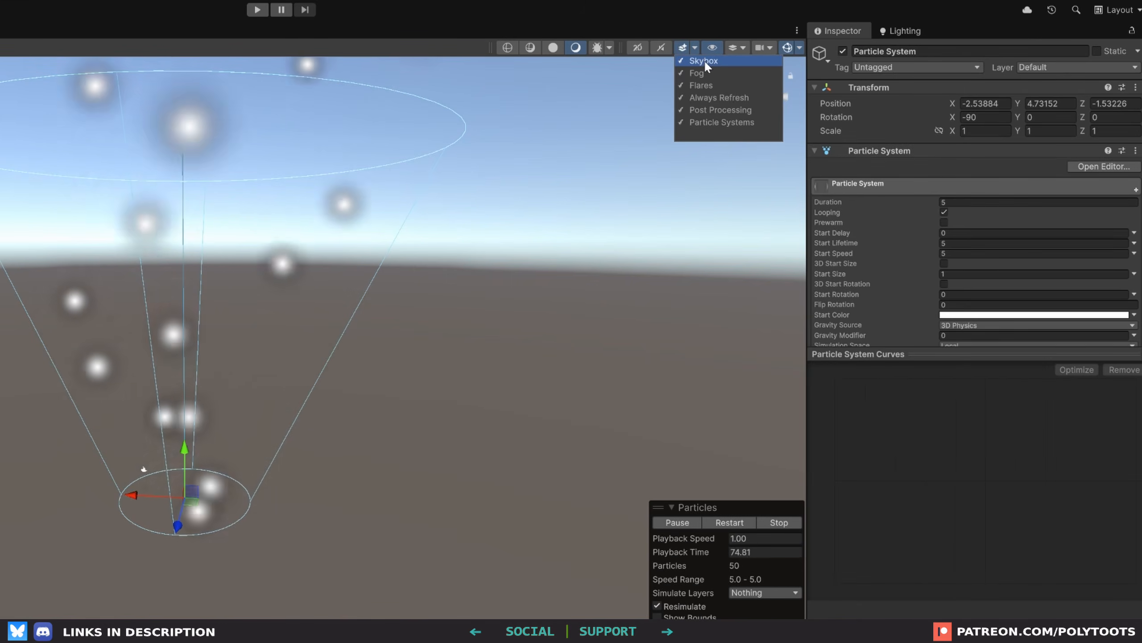
left_click(704, 61)
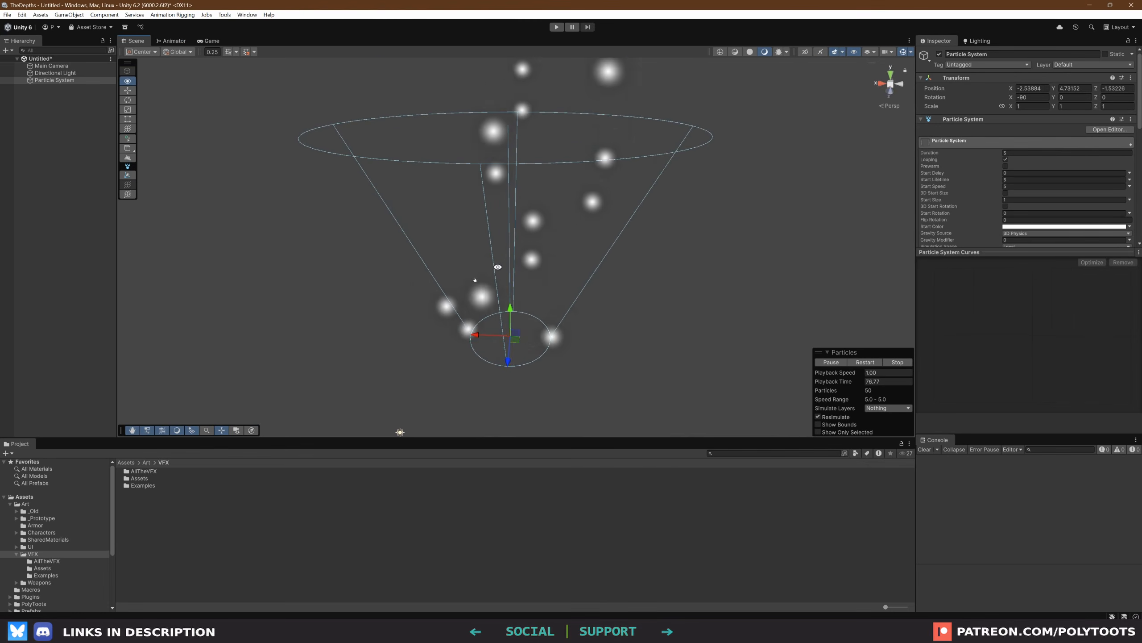
Disable the particle system's Shape module and set the emission Rate over Time to 0
left_click_drag(498, 267, 498, 234, "alt")
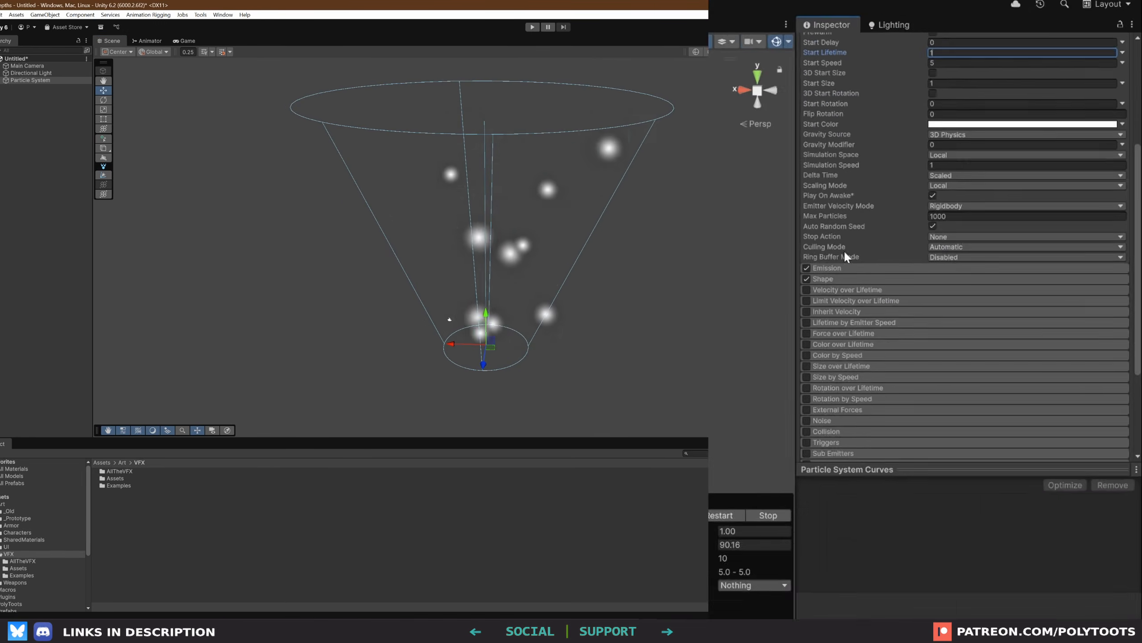
left_click(807, 279)
left_click(835, 269)
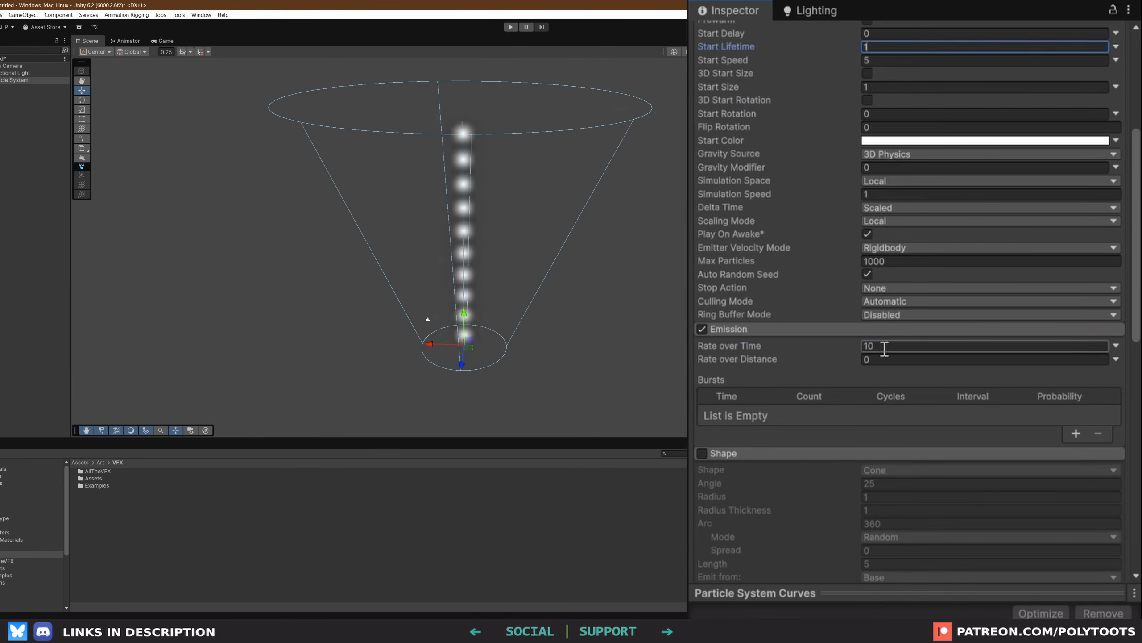
left_click(884, 346)
type("0")
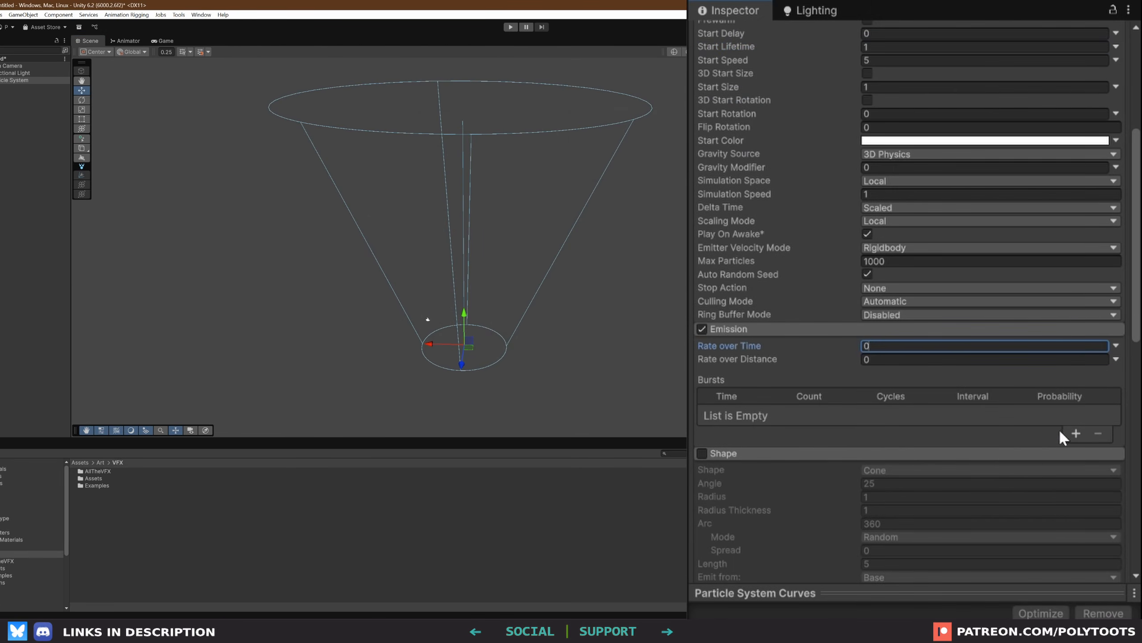
Add a burst to the particle system's emission and set its Start Speed to 0
left_click(1076, 433)
scroll(830, 319, "up", 5)
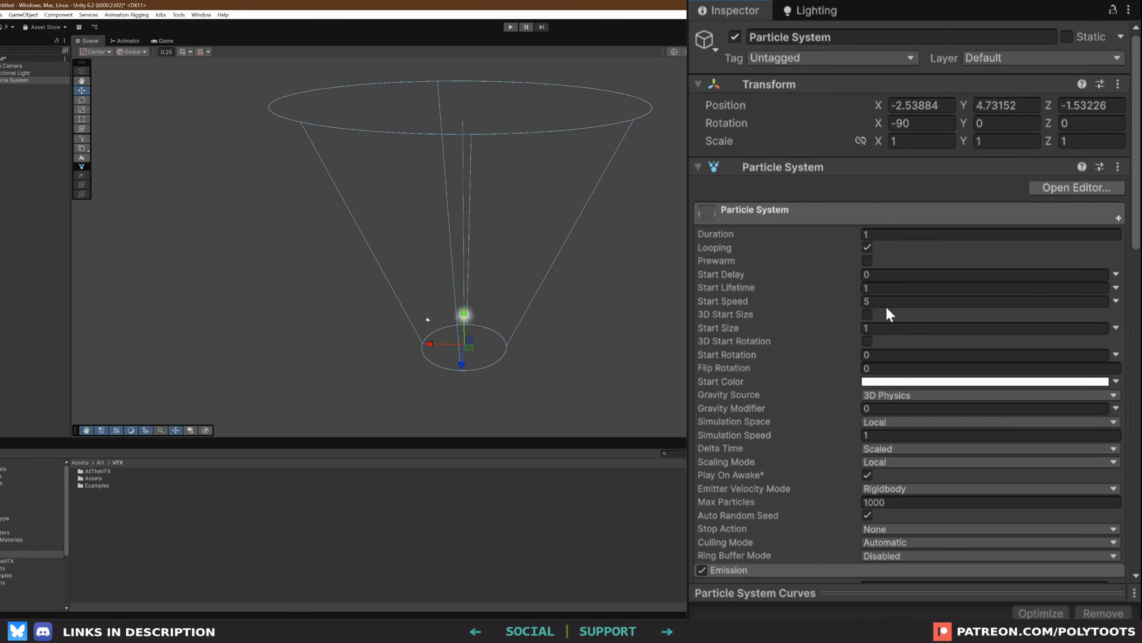
left_click(889, 301)
type("0")
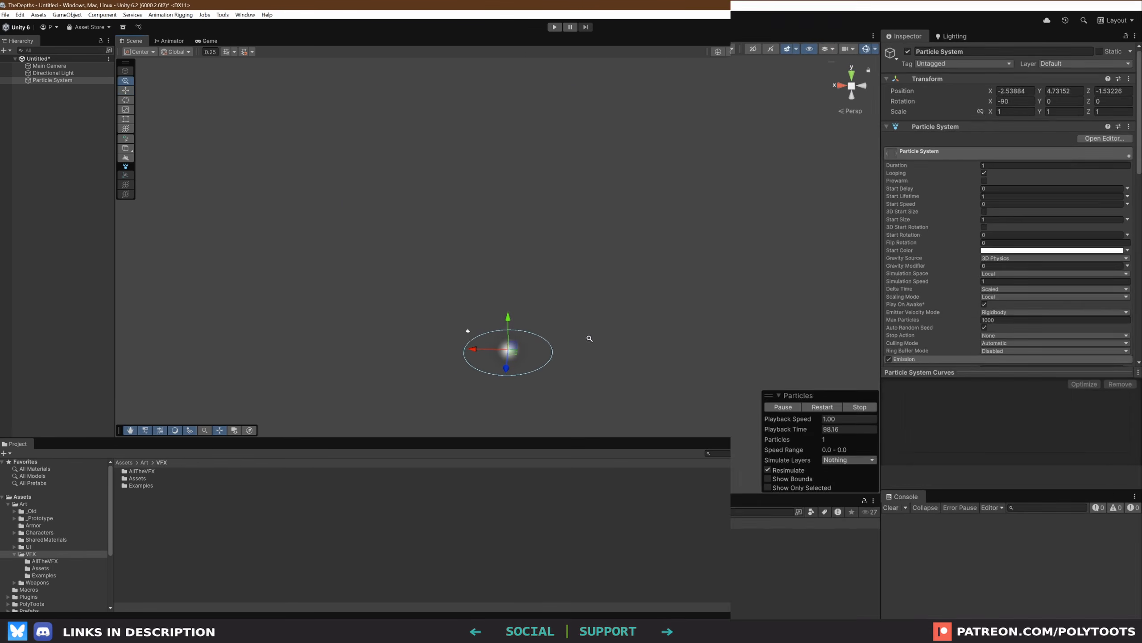
Pause the particle system's preview playback in the scene
right_click_drag(589, 338, 612, 343, "alt")
middle_click_drag(612, 344, 625, 274, "alt")
left_click_drag(625, 273, 626, 281, "alt")
scroll(971, 260, "down", 3)
left_click_drag(477, 307, 478, 327, "alt")
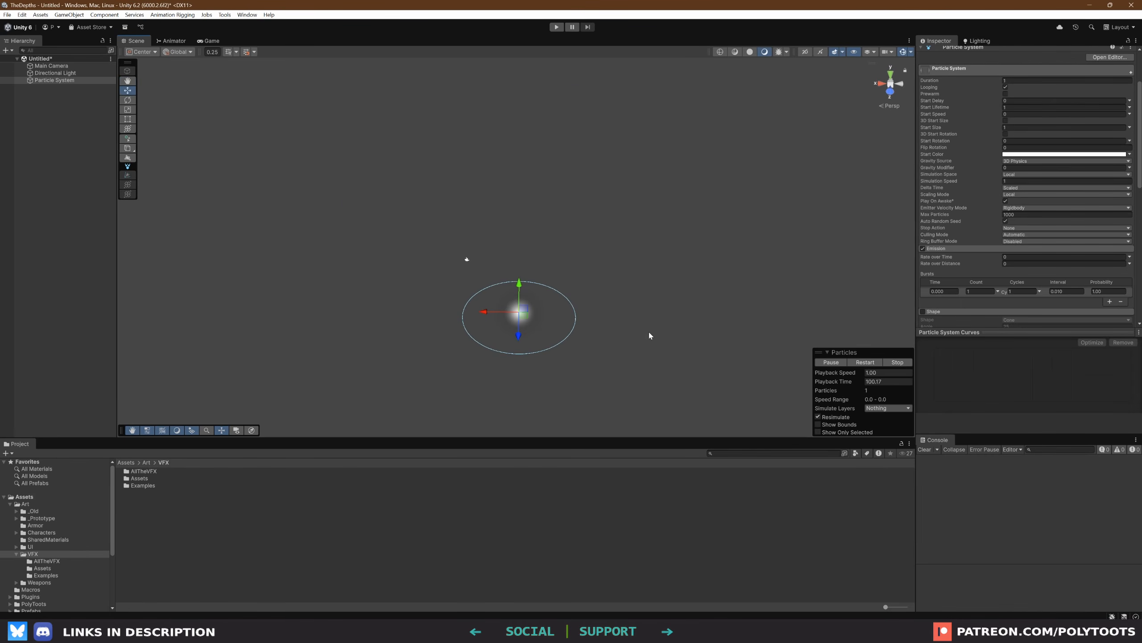
left_click(829, 362)
right_click_drag(502, 328, 559, 340, "alt")
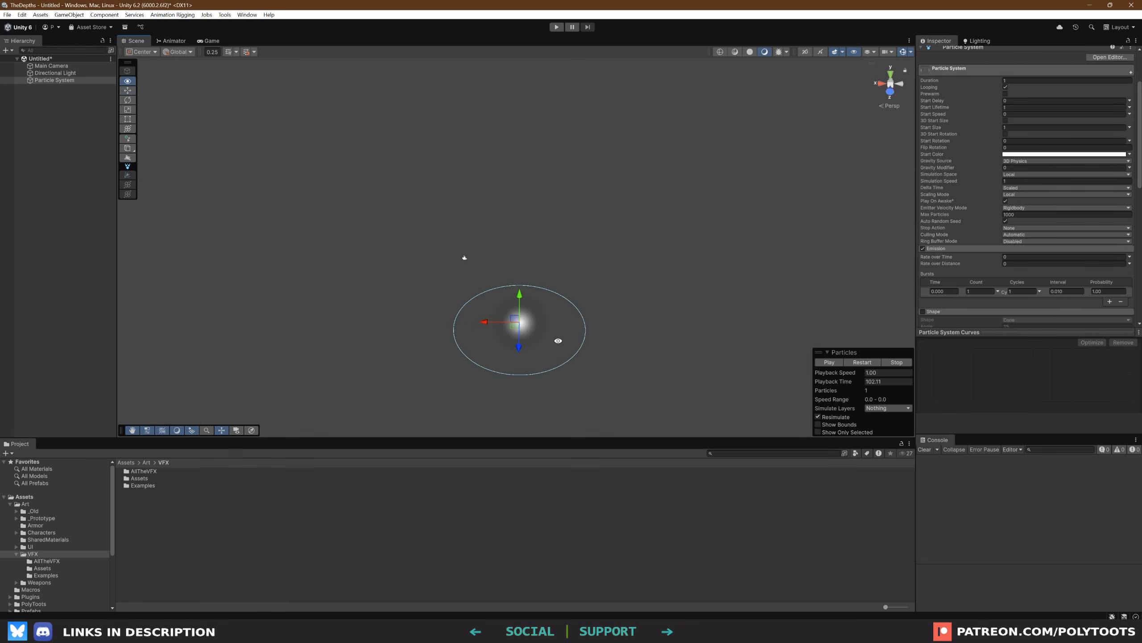
middle_click_drag(558, 340, 552, 322, "alt")
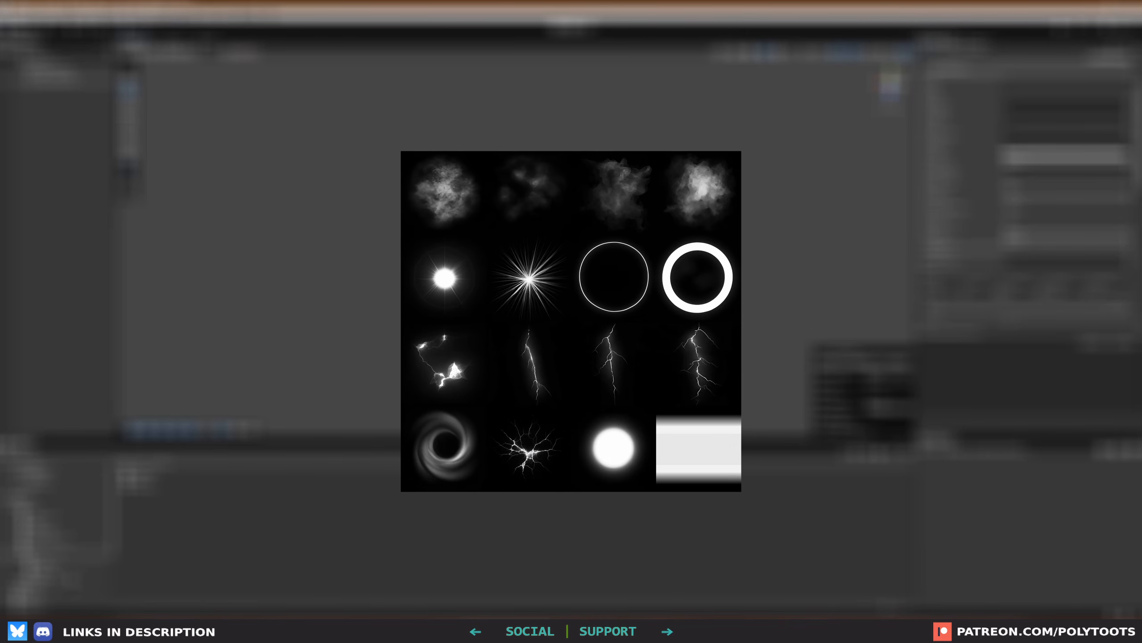
View the import settings of Particle_Texture and create a folder named Tutorial inside the VFX folder
left_click(49, 569)
left_click(155, 486)
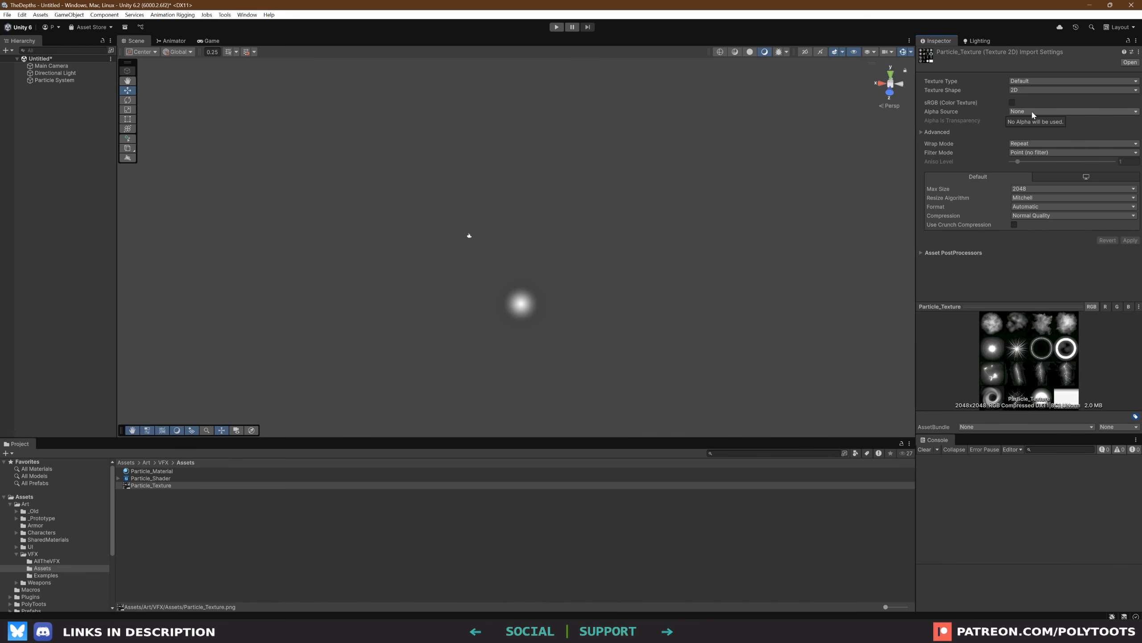
right_click(33, 553)
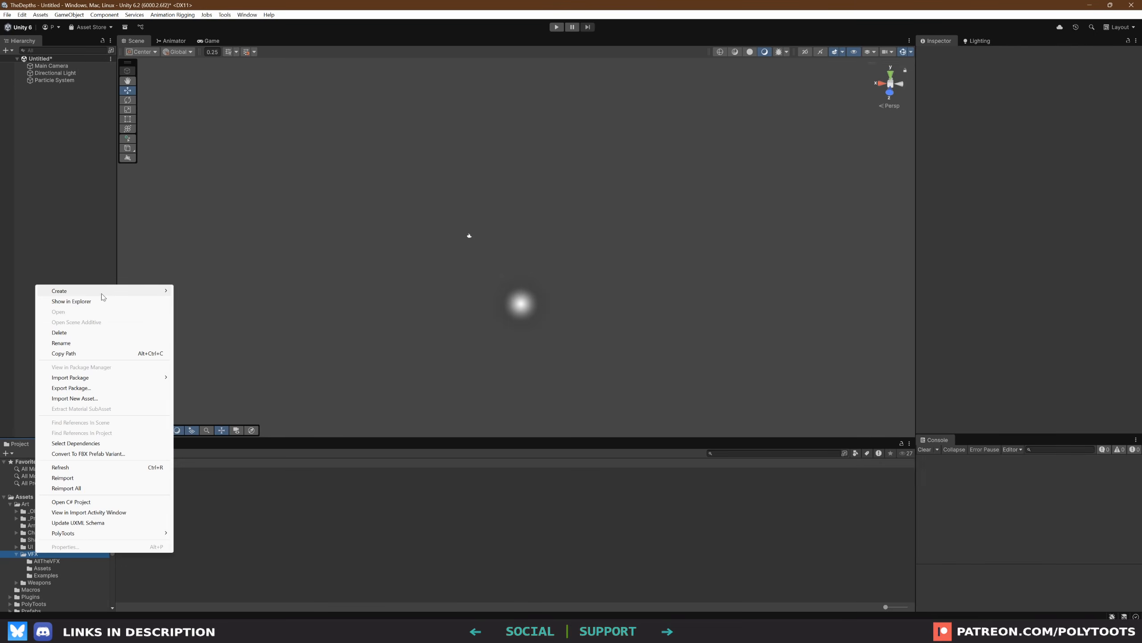
mouse_move(175, 292)
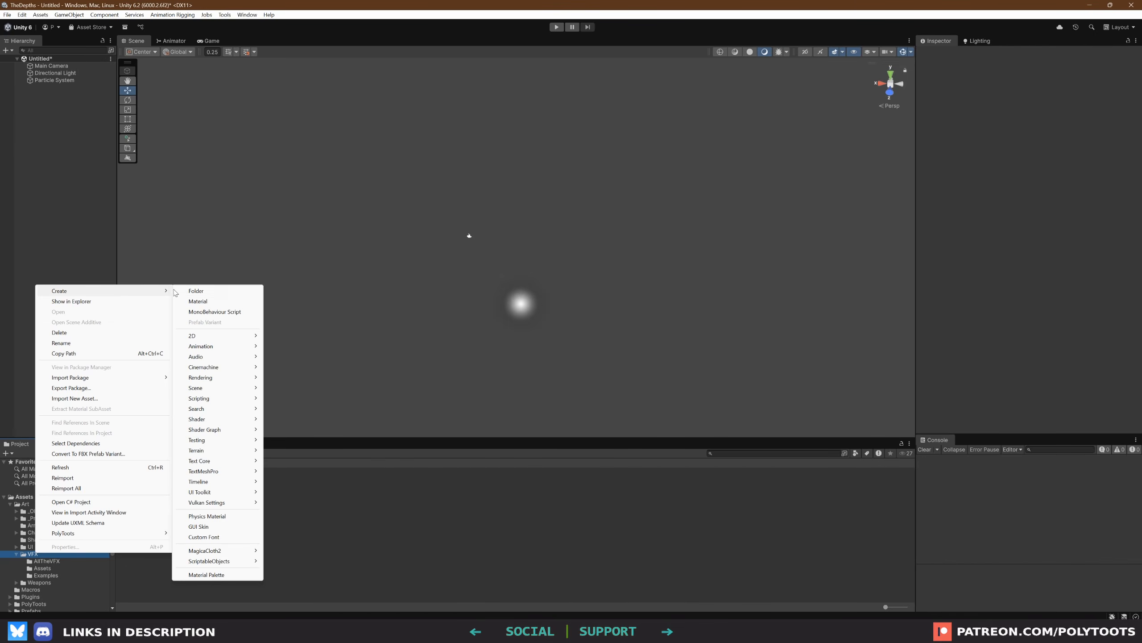
left_click(214, 292)
type("Tutorial")
key("Return")
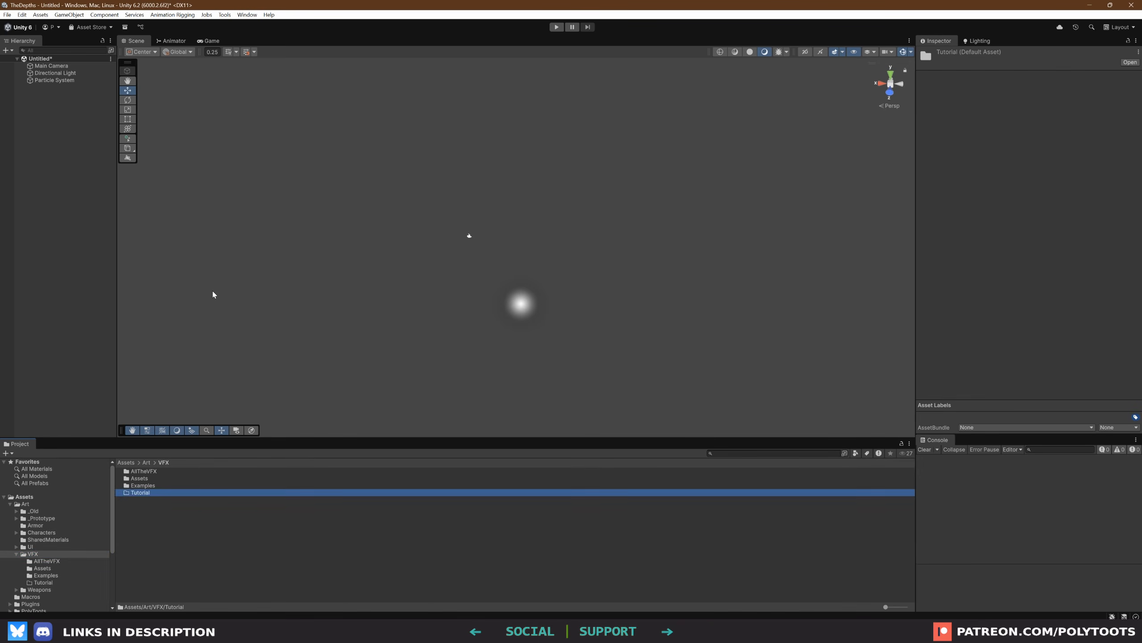
Duplicate Particle_Texture in the VFX Assets folder and move the copy into the Tutorial folder
left_click(46, 567)
left_click(163, 486)
left_click(140, 493)
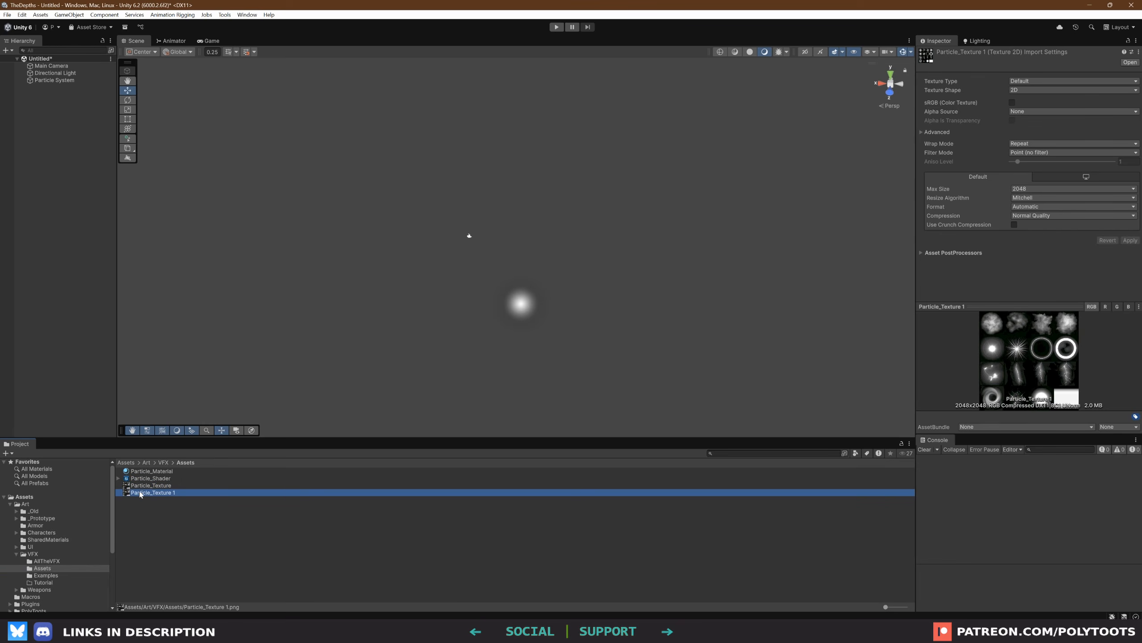
left_click_drag(141, 492, 45, 585)
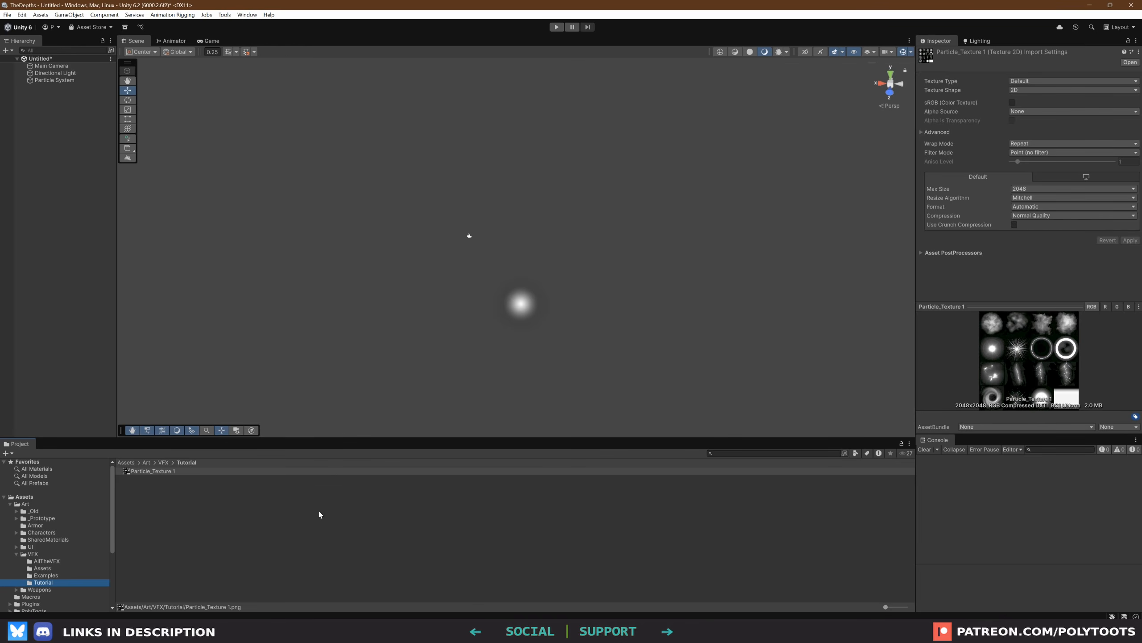
Create a new material in the Tutorial folder, keeping its default name
right_click(218, 496)
mouse_move(323, 238)
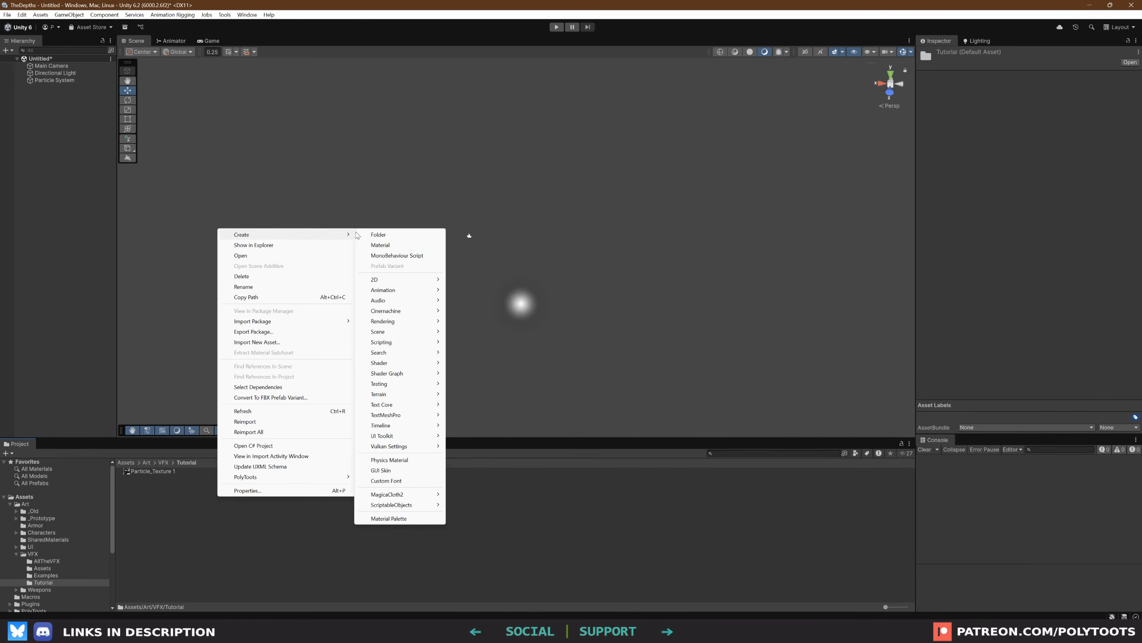
left_click(403, 249)
key("Return")
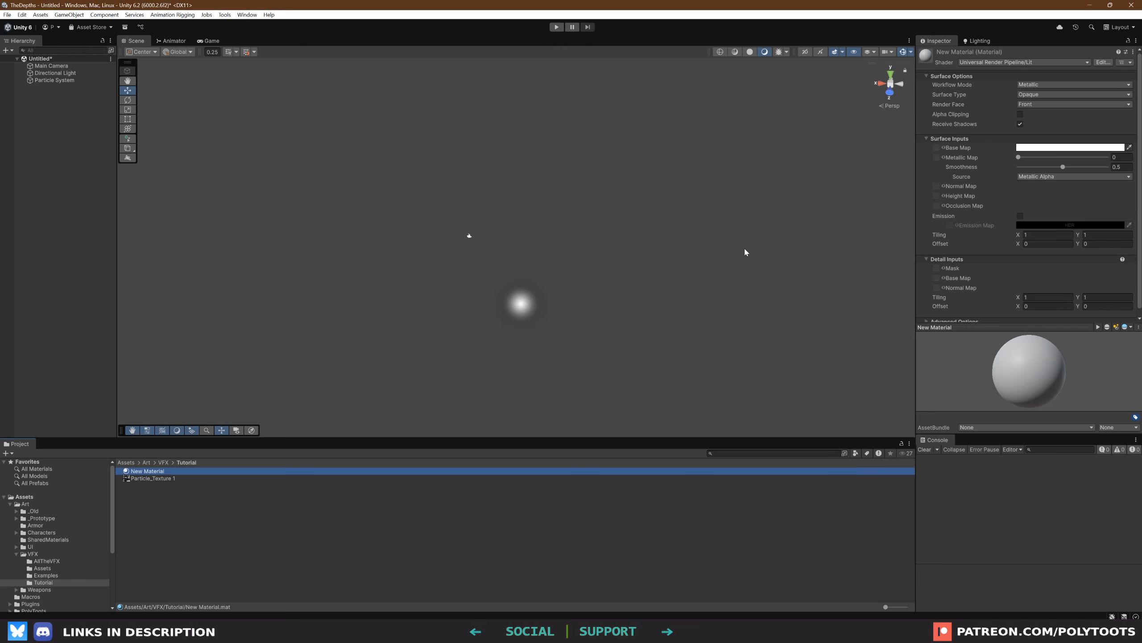
Set the new material's shader to Universal Render Pipeline/Particles/Unlit
left_click(998, 63)
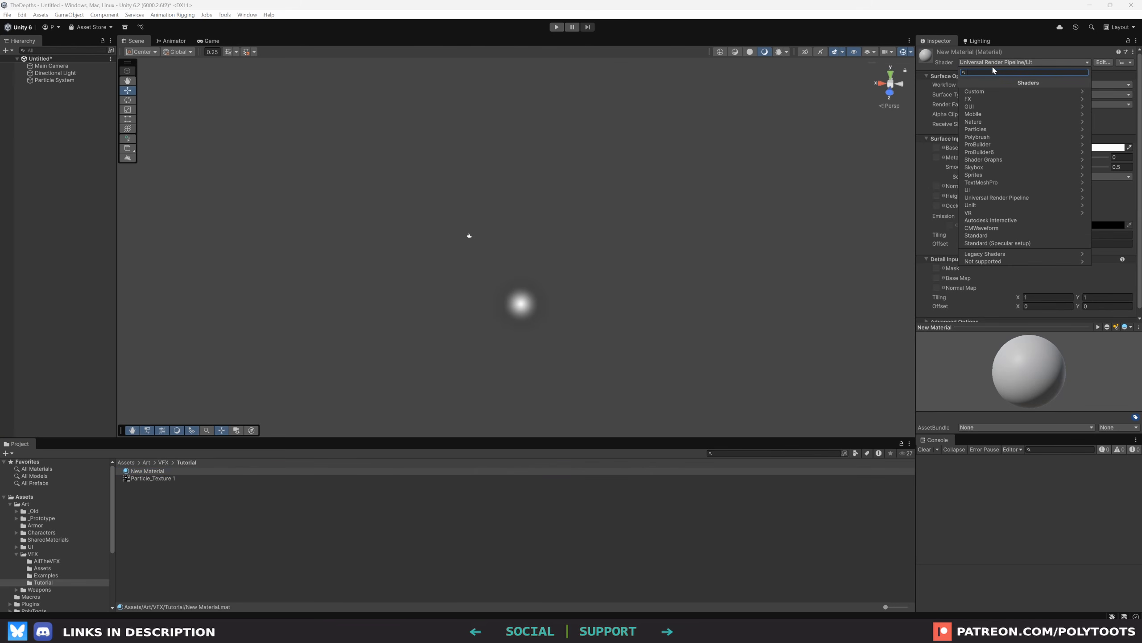
type("particle")
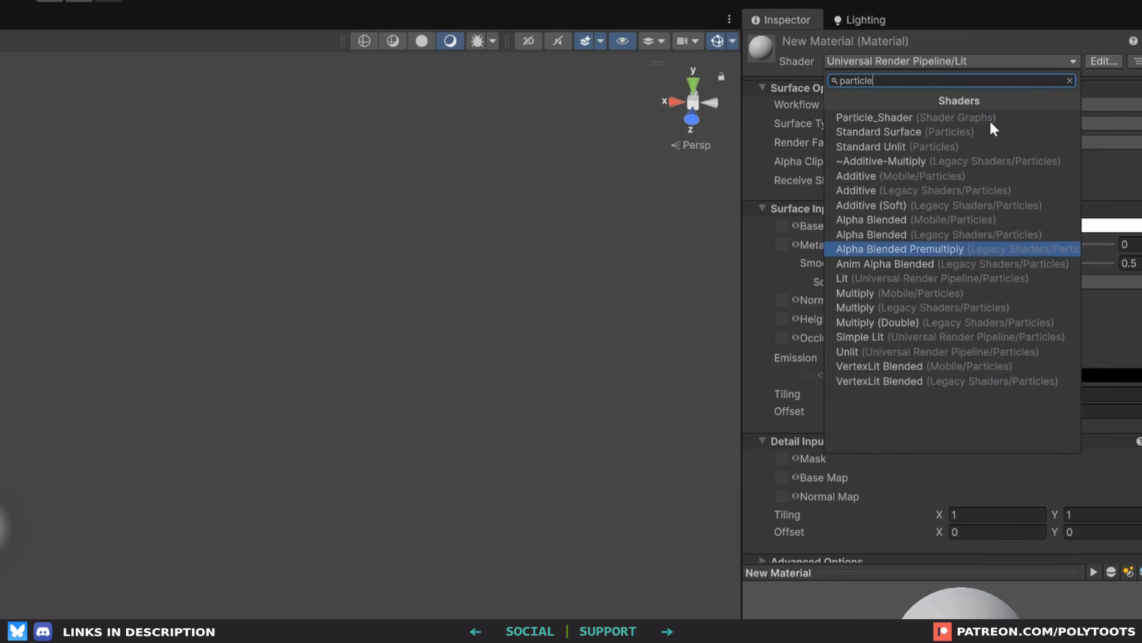
left_click(922, 61)
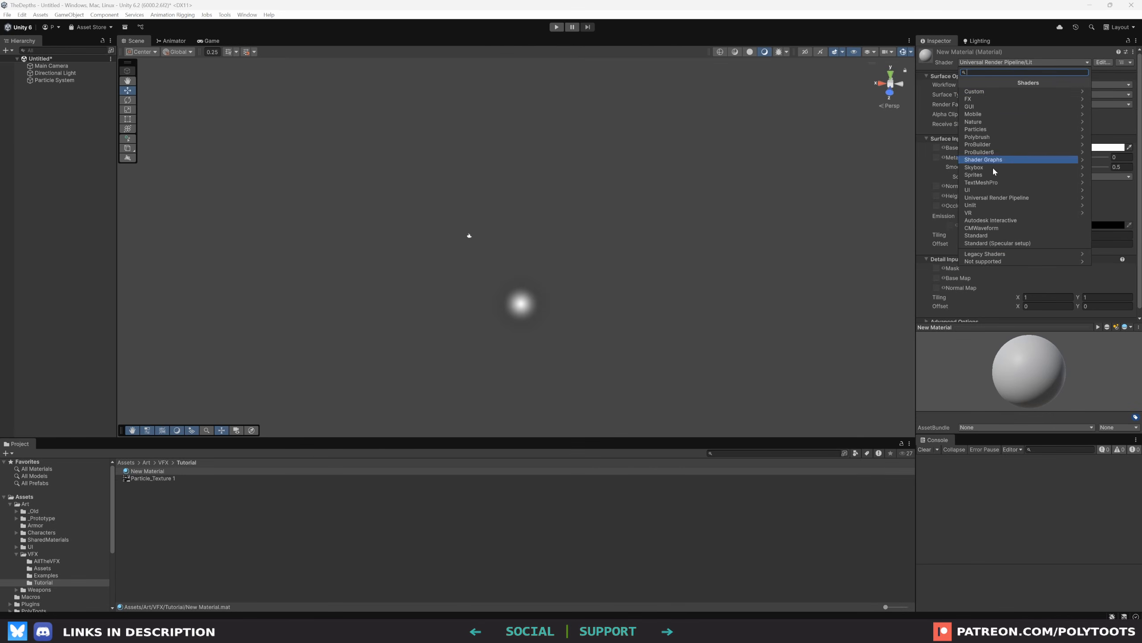
left_click(997, 198)
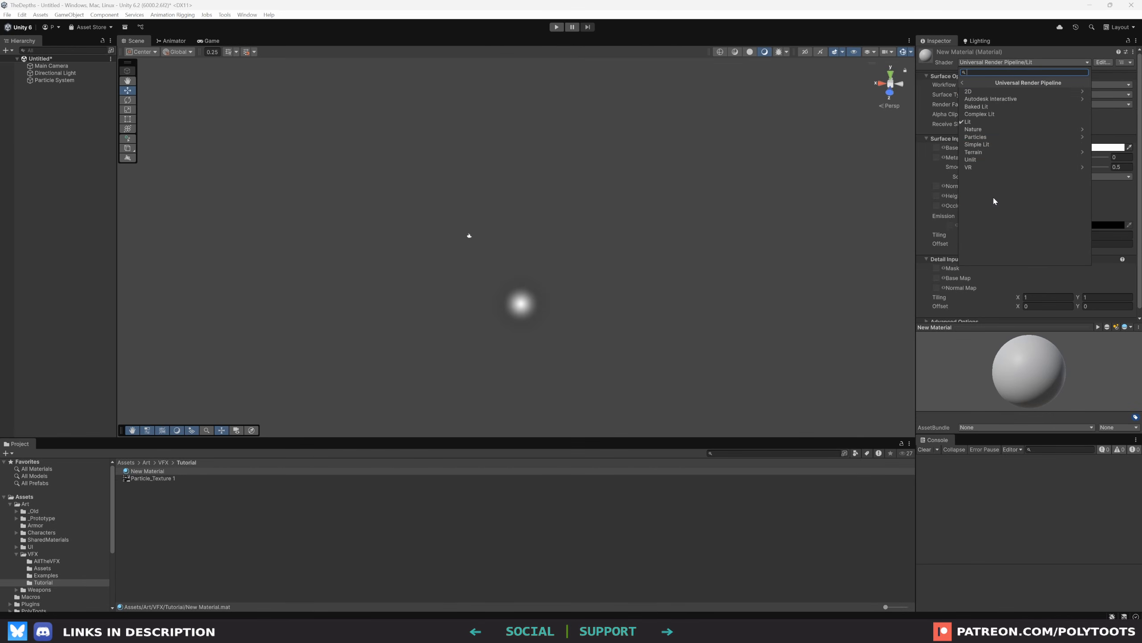
left_click(994, 138)
left_click(971, 107)
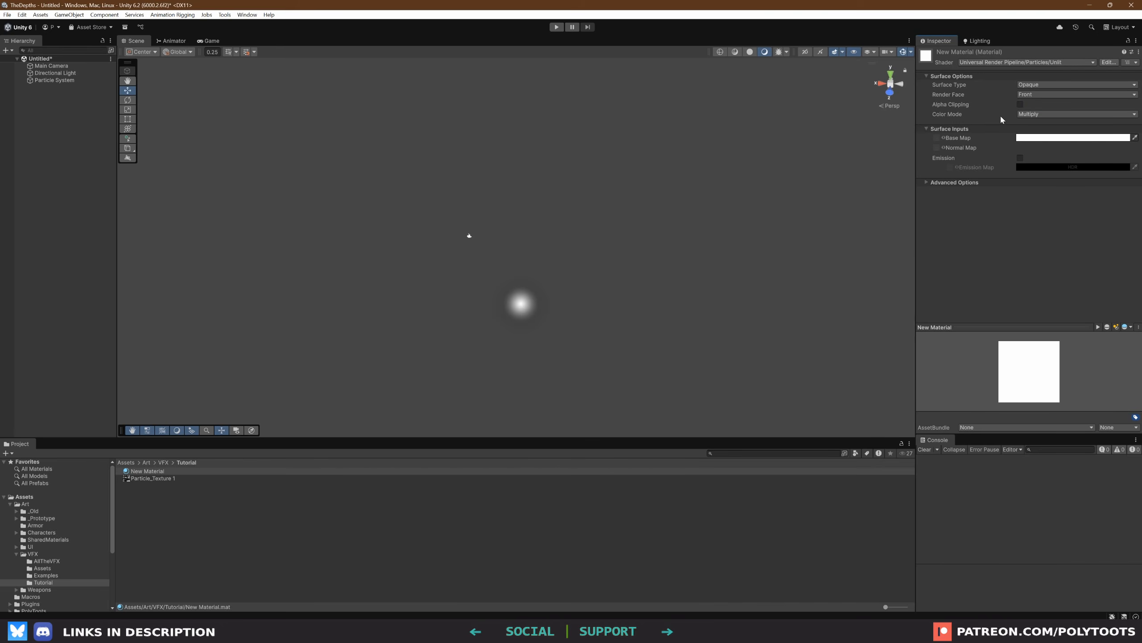
Assign Particle_Texture 1 as the new material's Base Map and apply the material to the particle system
left_click_drag(151, 477, 937, 139)
left_click(52, 80)
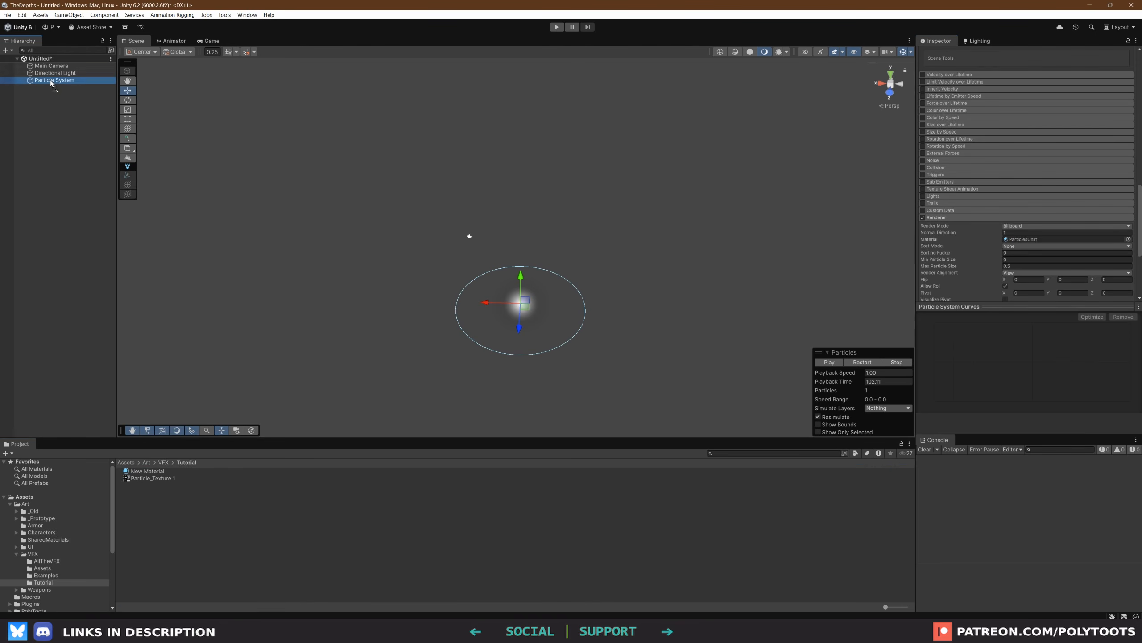
scroll(599, 360, "up", 5)
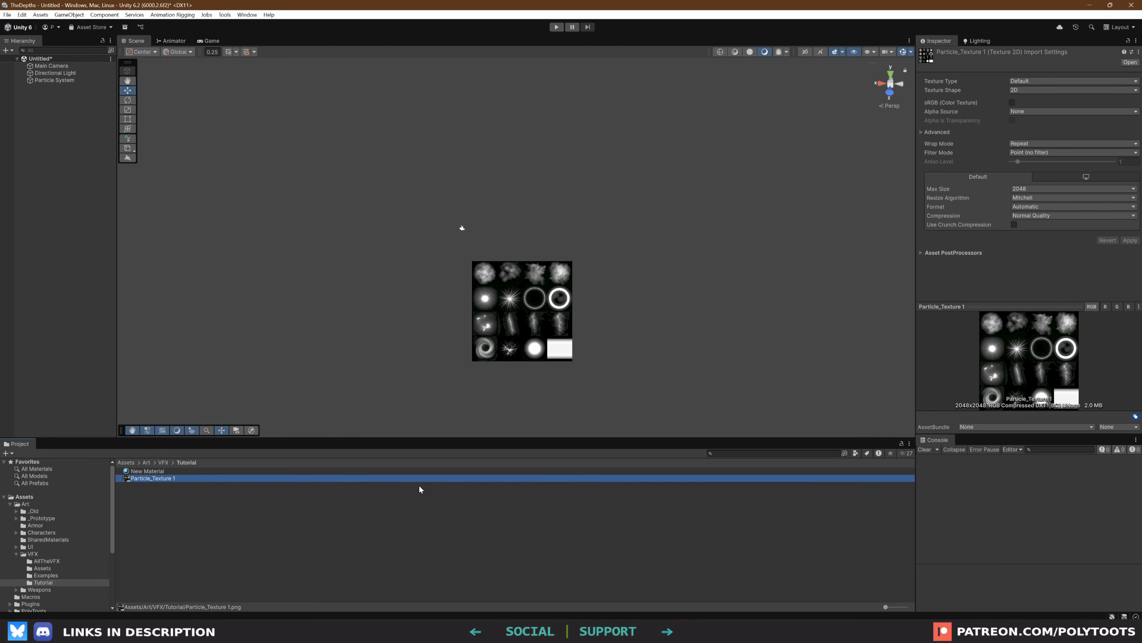
Set the Alpha Source of Particle_Texture 1 to From Gray Scale and apply the import settings
left_click(1028, 112)
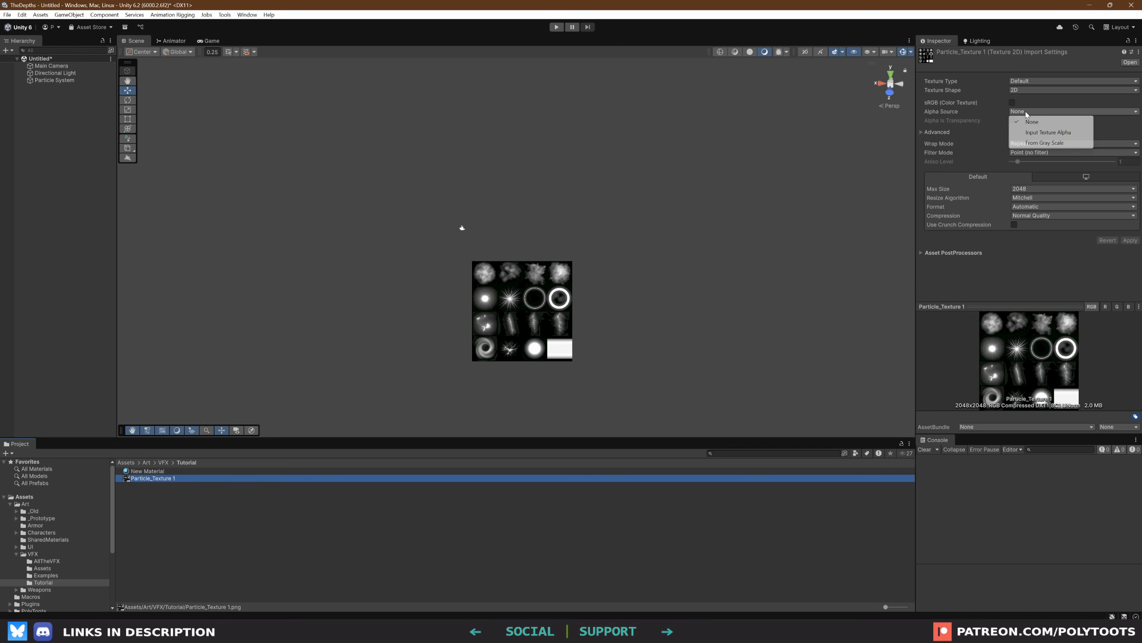
left_click(1037, 142)
left_click(1130, 240)
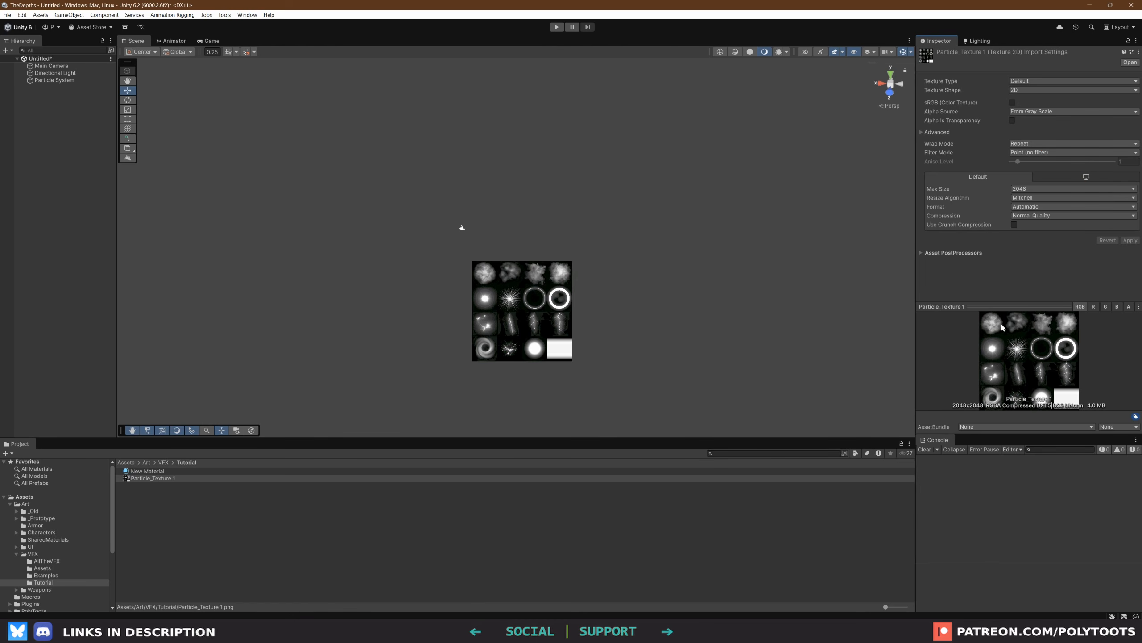
Set the Surface Type of New Material to Transparent
left_click(149, 471)
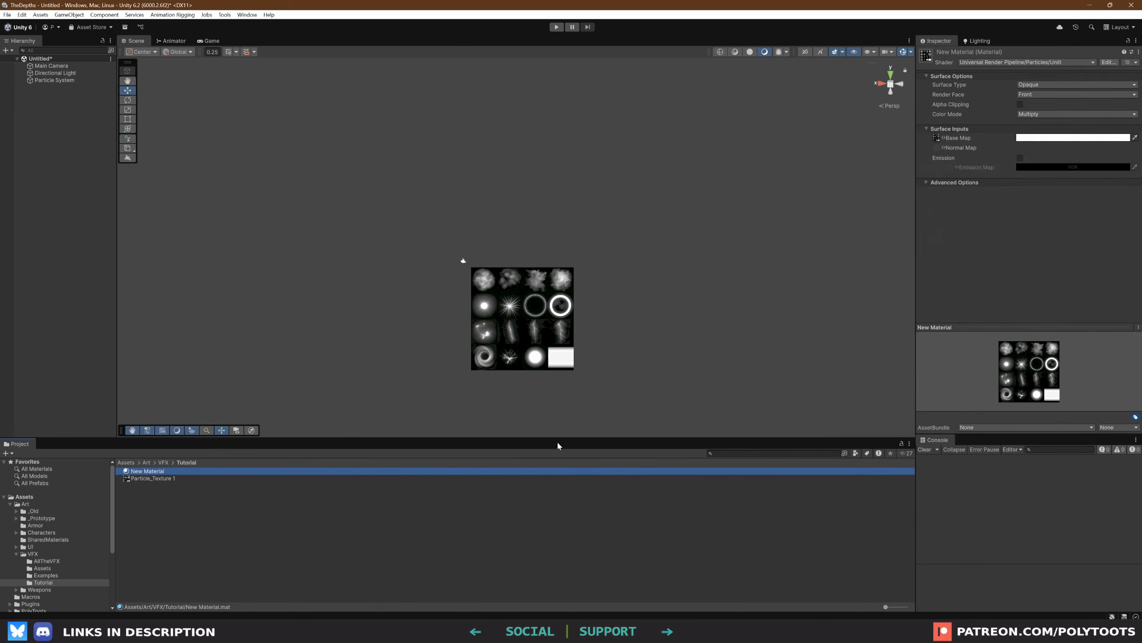
left_click(1034, 86)
left_click(1039, 105)
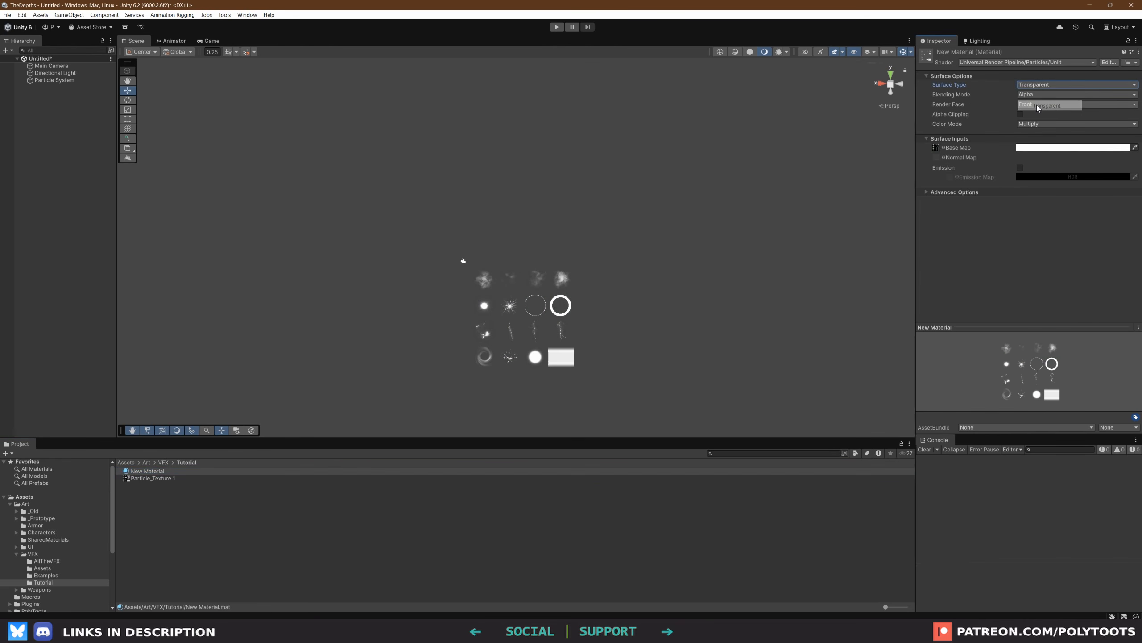
left_click_drag(514, 338, 575, 300, "alt")
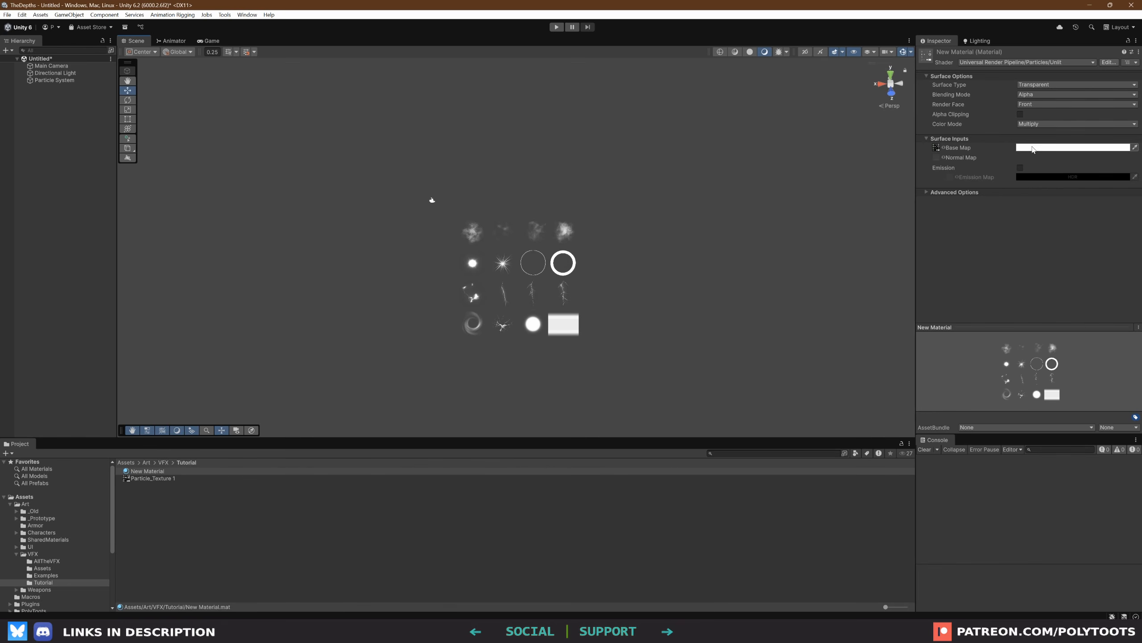
left_click(1071, 148)
left_click(1004, 193)
Enable Texture Sheet Animation on the particle system and set its grid tiles to X 4 and Y 4
left_click(53, 80)
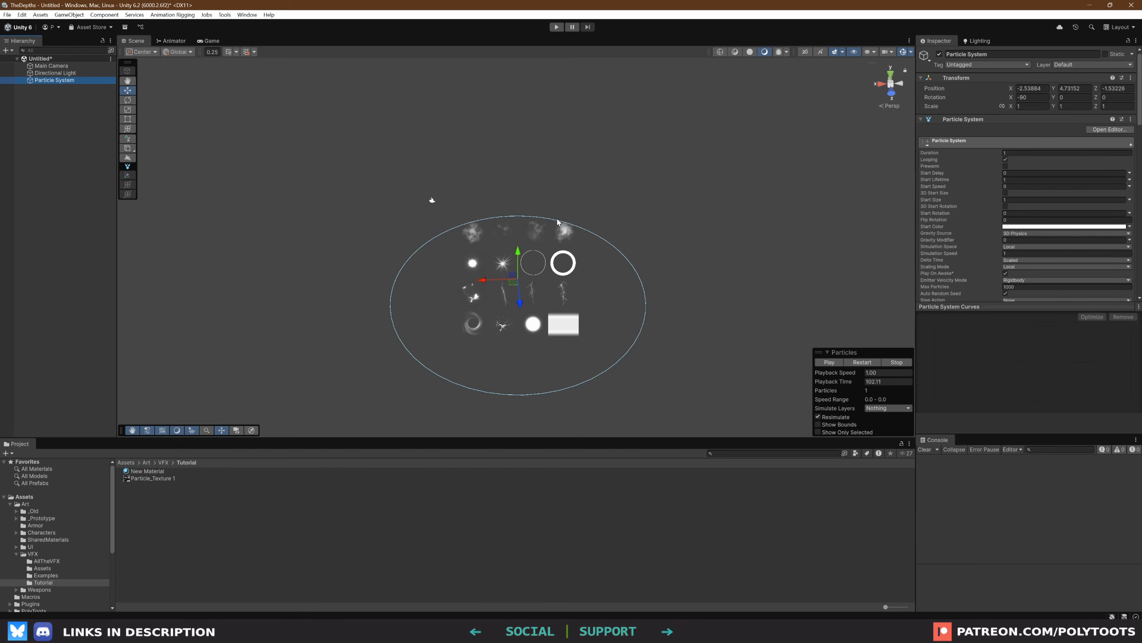
scroll(948, 202, "down", 10)
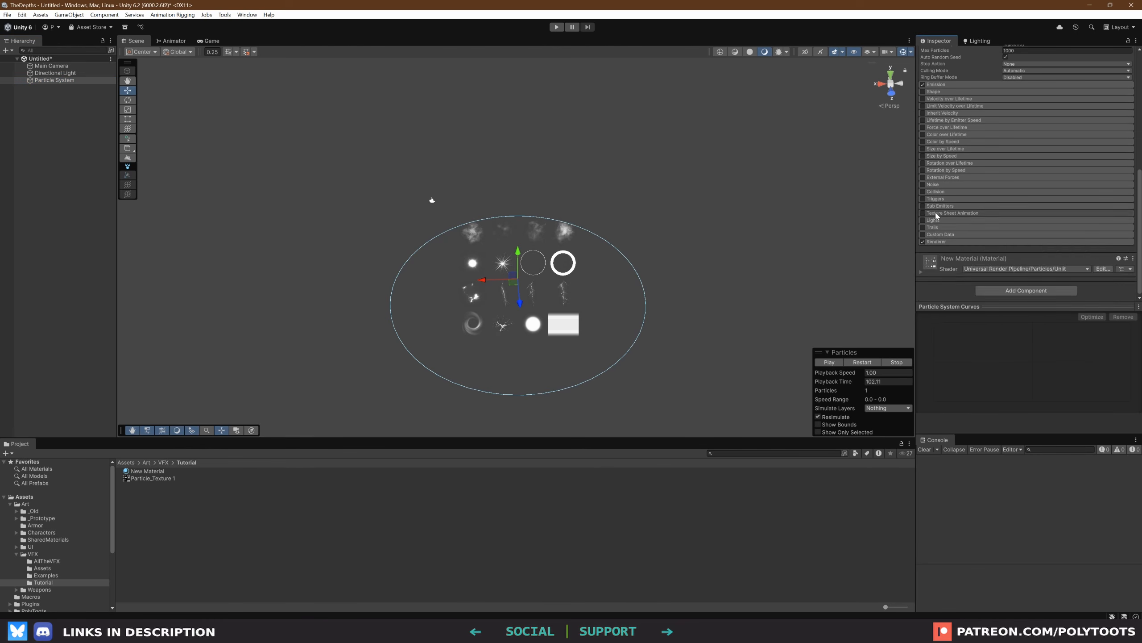
left_click(923, 213)
left_click(1035, 228)
type("4")
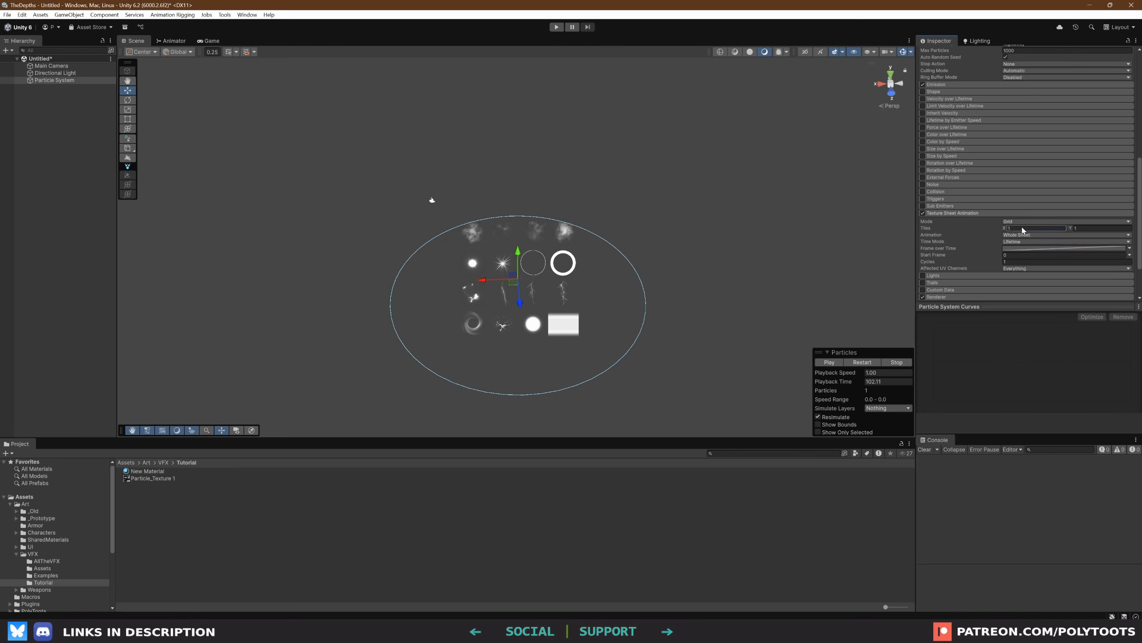
scroll(1034, 228, "down", 3)
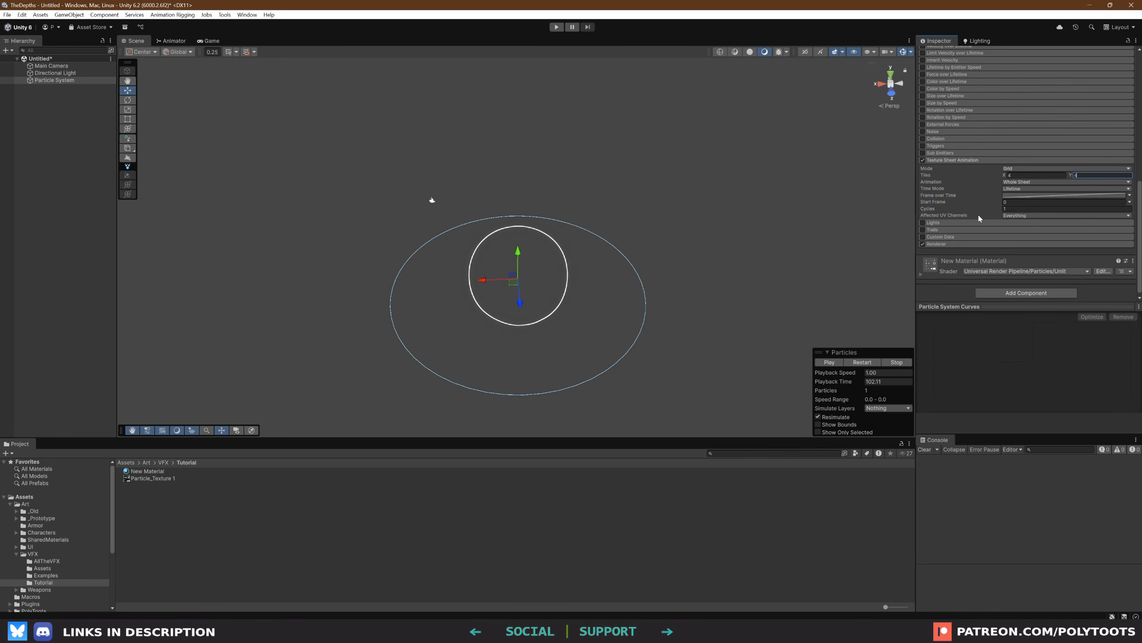
Play the particle system and watch how it cycles through the texture sheet
left_click(832, 363)
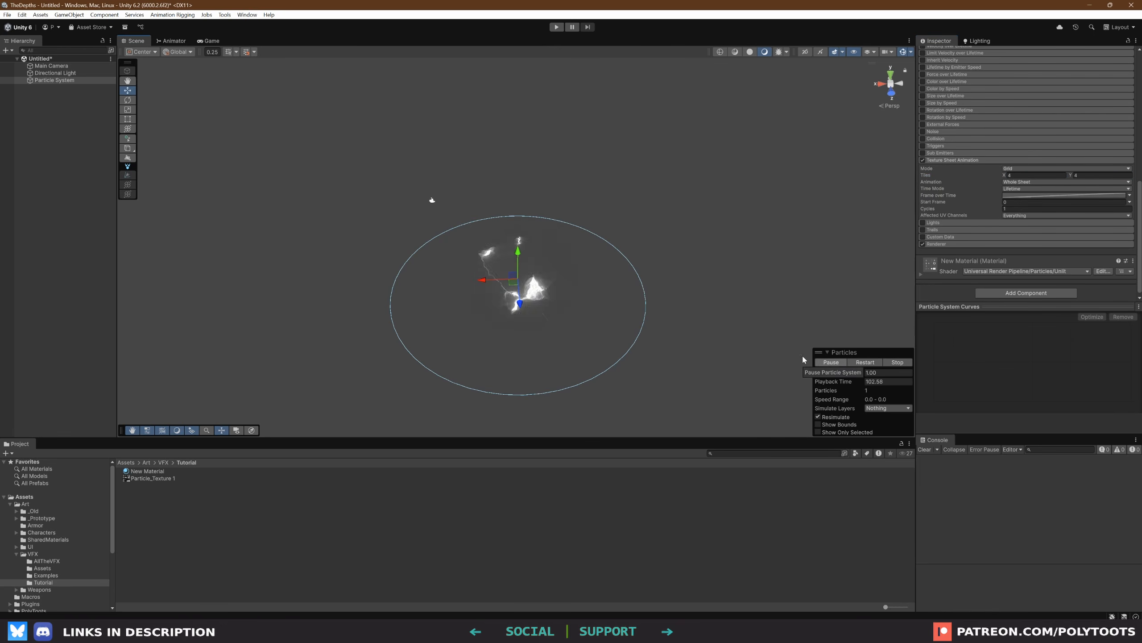
left_click_drag(569, 299, 565, 286, "alt")
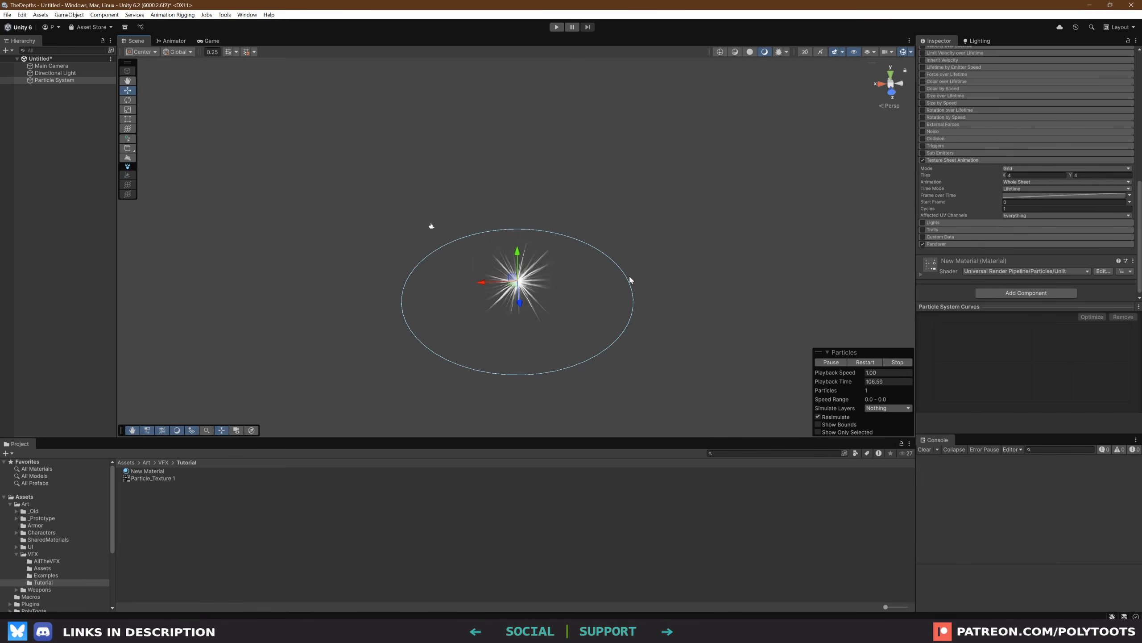
mouse_move(630, 277)
left_mouse_down("alt")
mouse_move(615, 265)
mouse_move(624, 267)
left_mouse_up("alt")
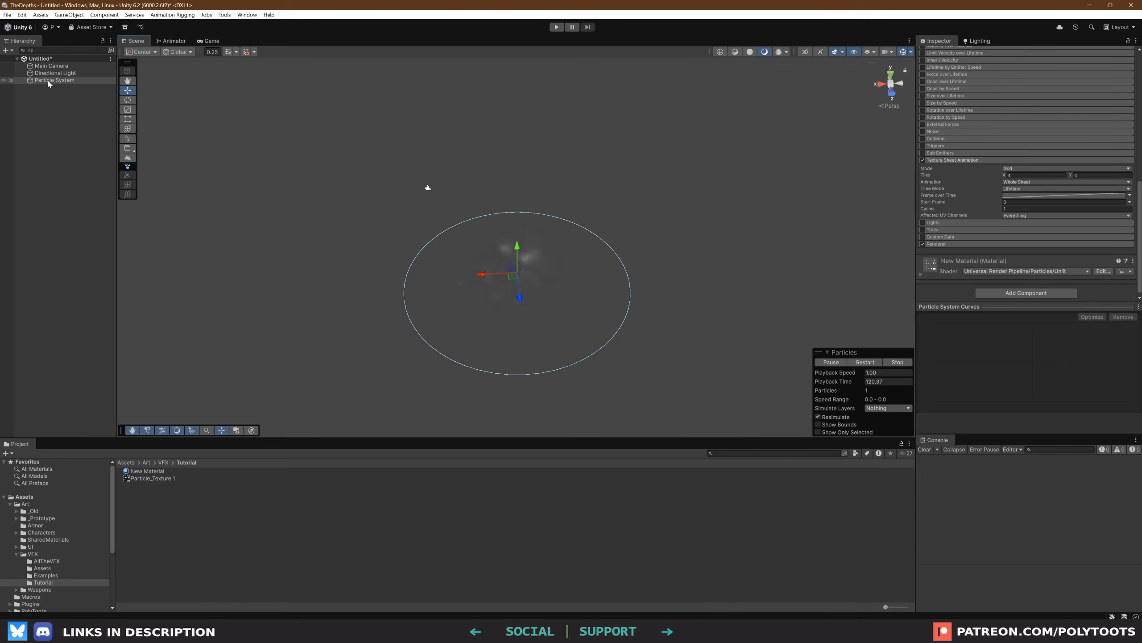
Rename the particle system as Smoke_01
left_click(47, 81)
key("F2")
type("Smoke_01")
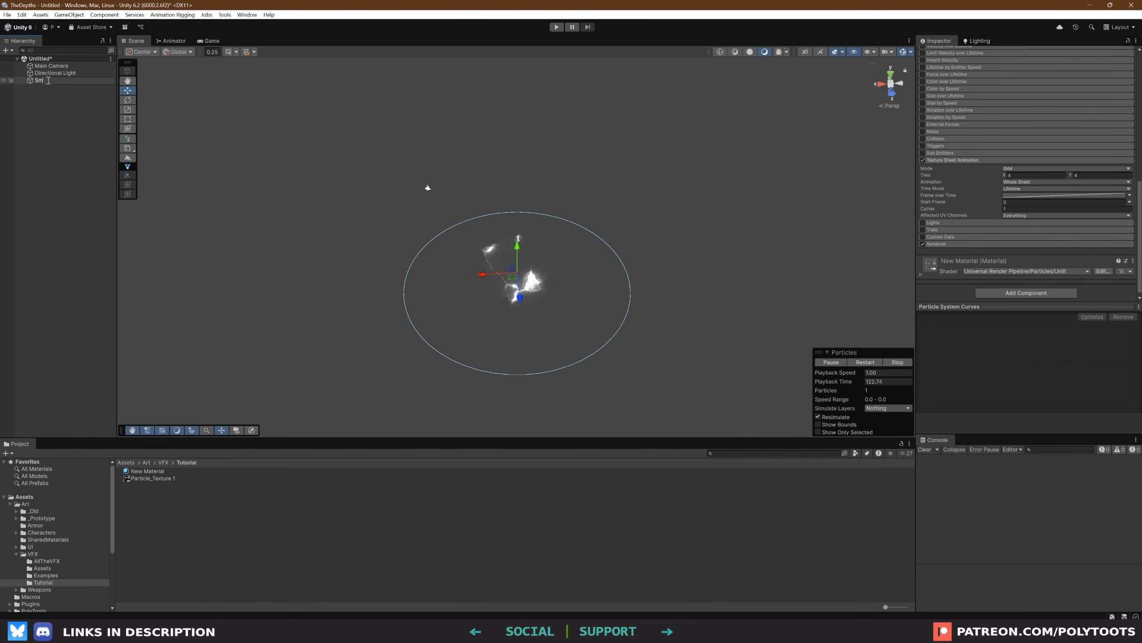
key("Return")
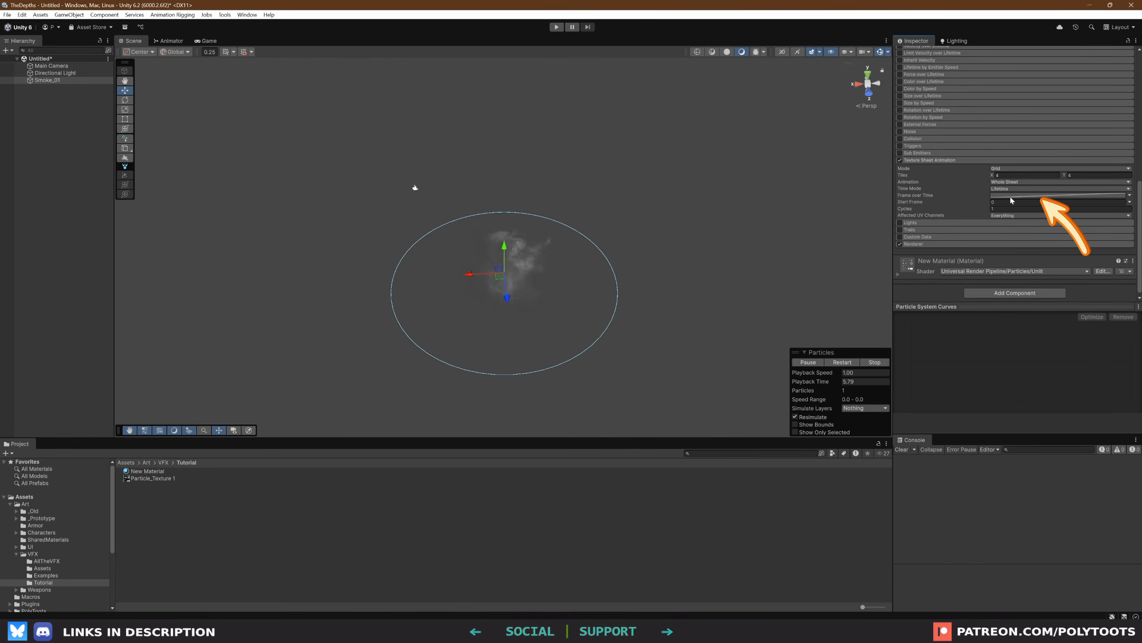
Make the Frame over Time curve constant in Texture Sheet Animation and set the Start Frame to 1
left_click(1011, 197)
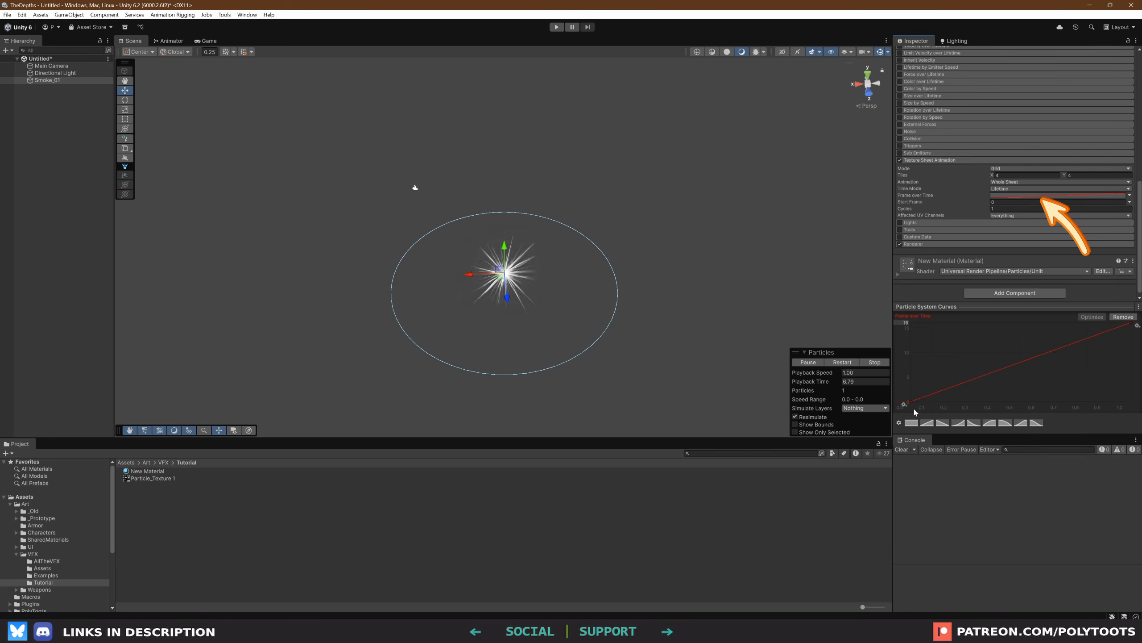
left_click(911, 422)
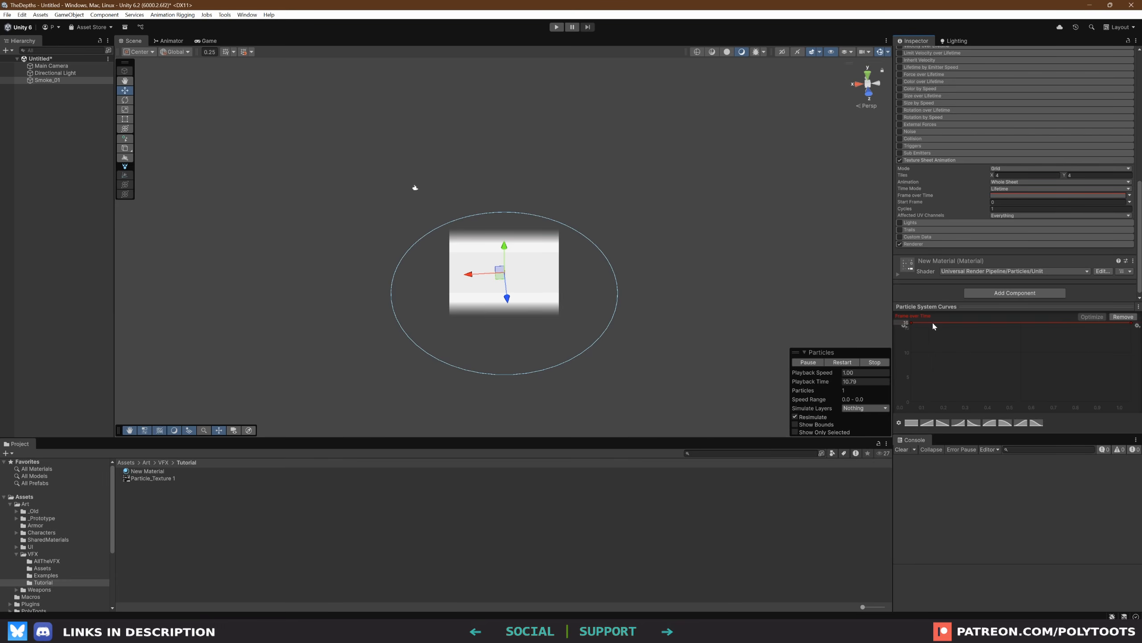
left_click(1003, 203)
type("1")
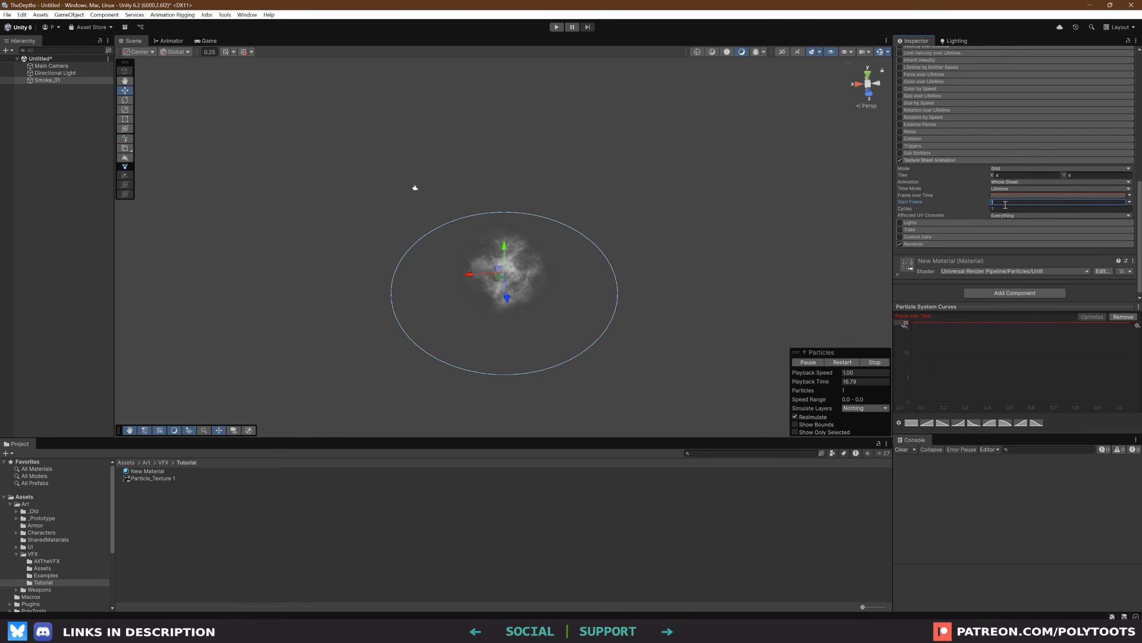
Try the Start Frame values 2, 3 and 4 on Smoke_01
type("23")
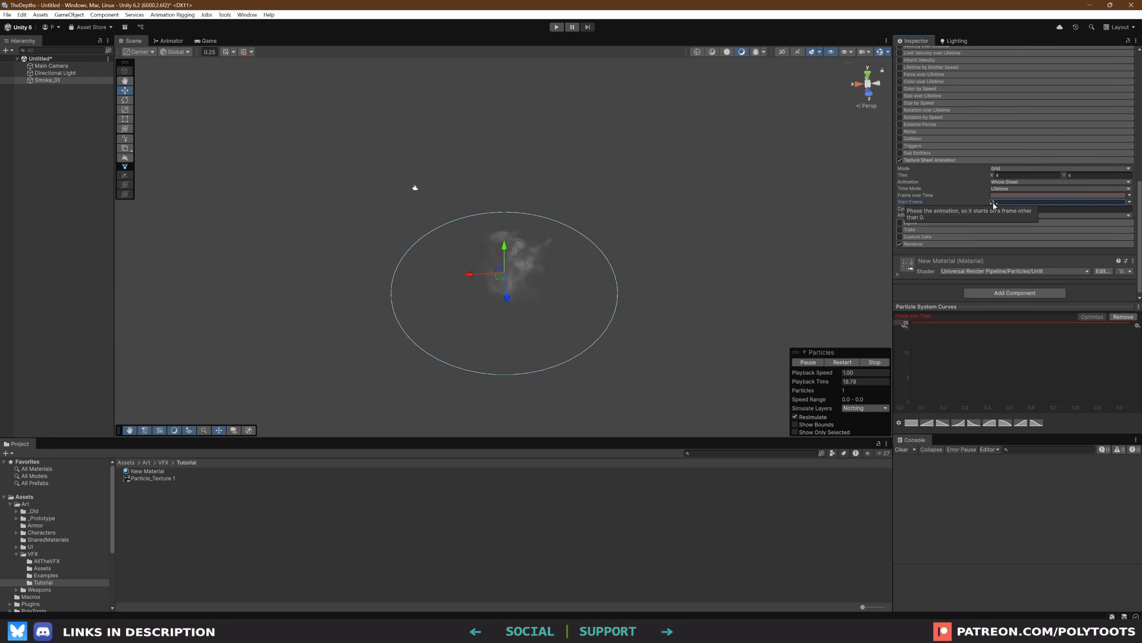
left_click_drag(997, 203, 957, 204)
type("4")
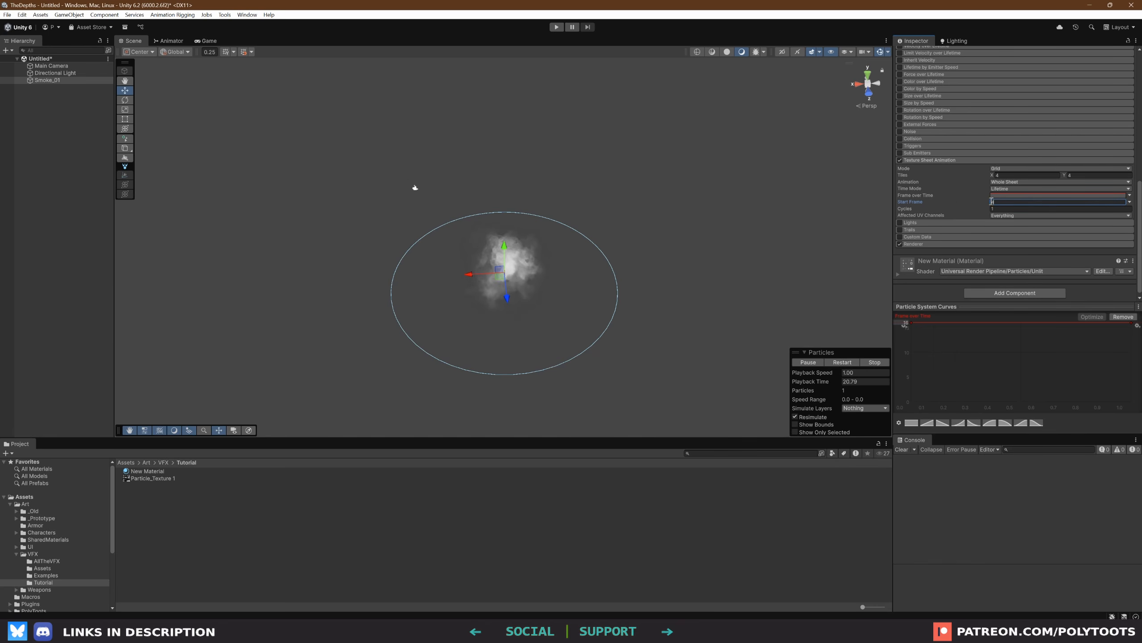
Duplicate Smoke_01 to a spot beside the original along the X axis and set the copy's Start Frame to 13
key("ctrl+d")
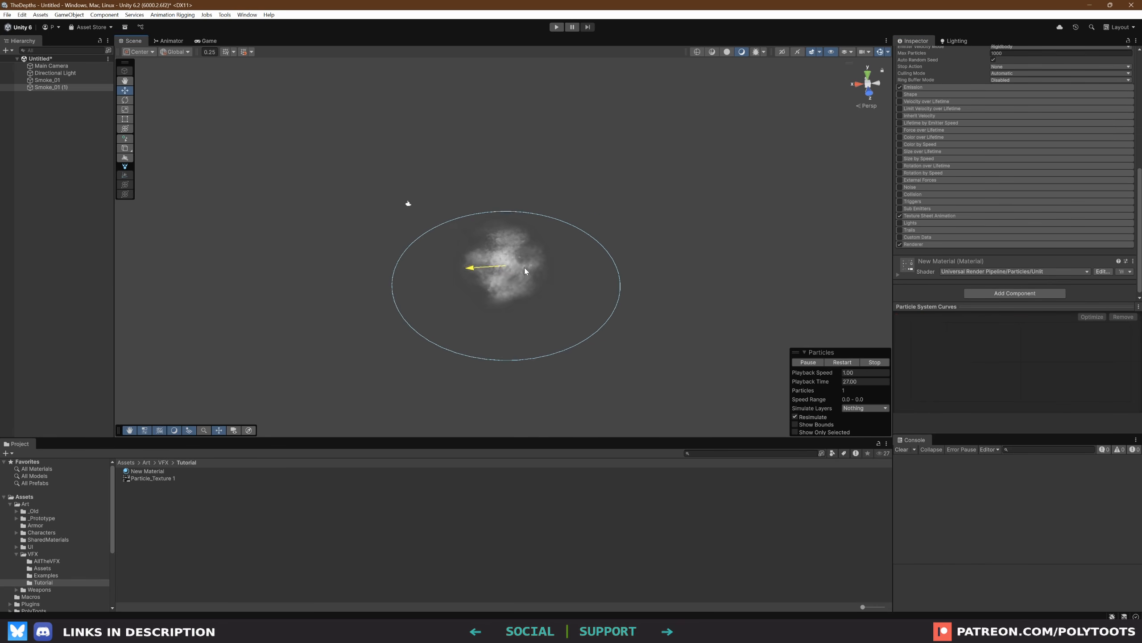
left_click_drag(476, 273, 659, 256)
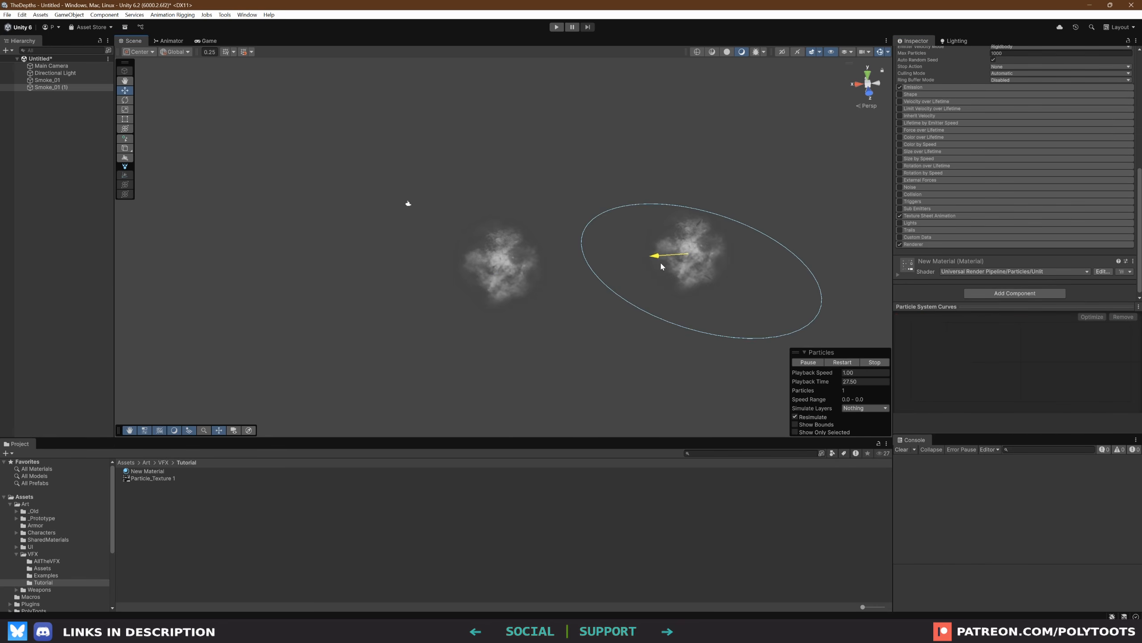
left_click(930, 216)
left_click(1016, 257)
type("13")
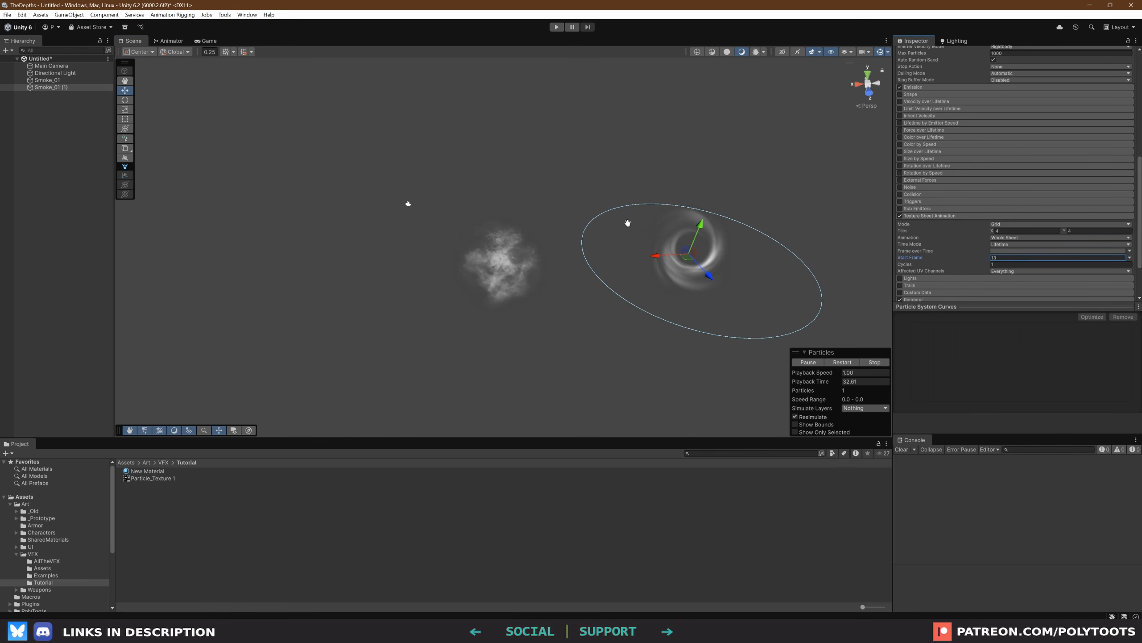
Rename the duplicated particle system as Whirlwind
middle_click_drag(628, 223, 529, 229)
left_click(67, 88)
type("Whirlwind")
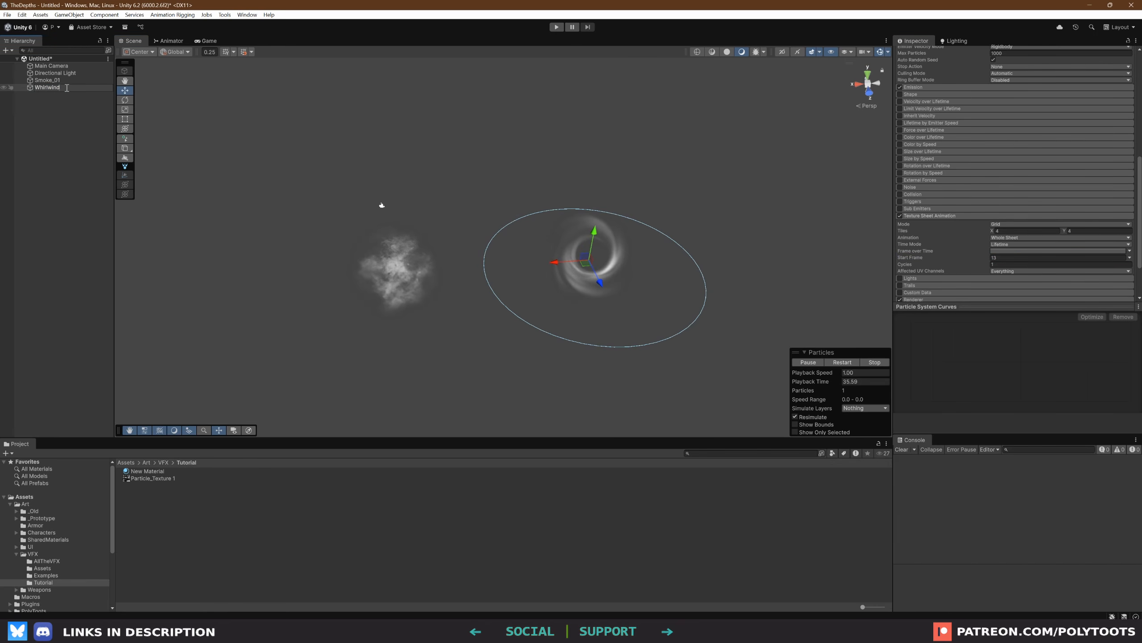
key("Return")
left_click_drag(535, 243, 484, 247, "alt")
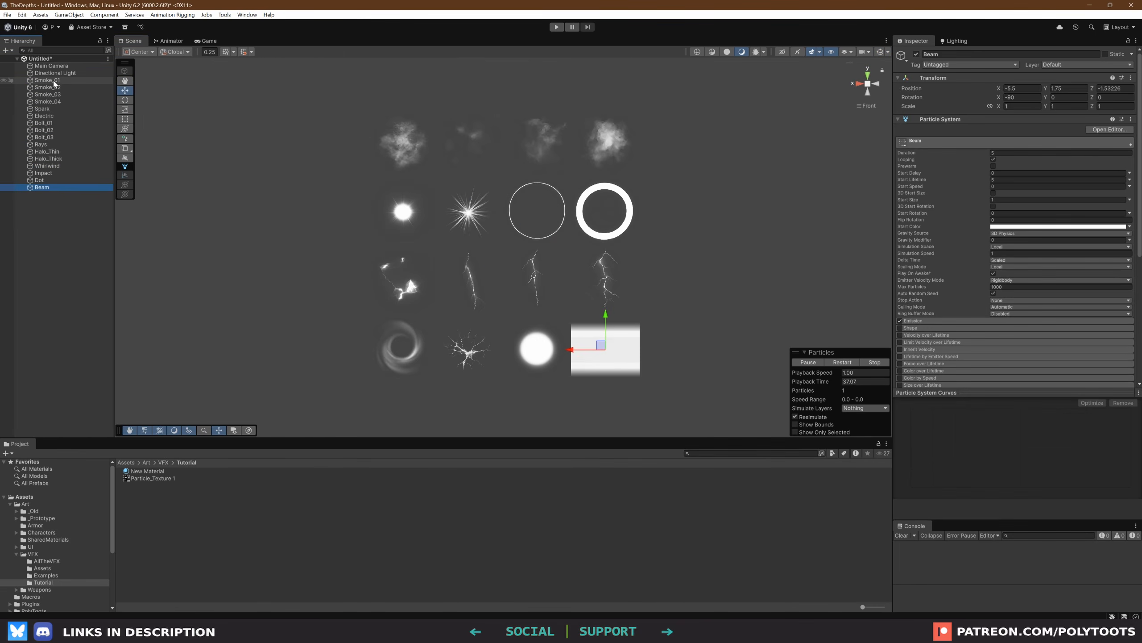
Examine the set of particle systems from Smoke_01 to Beam, together and one by one
left_click(55, 81, "shift")
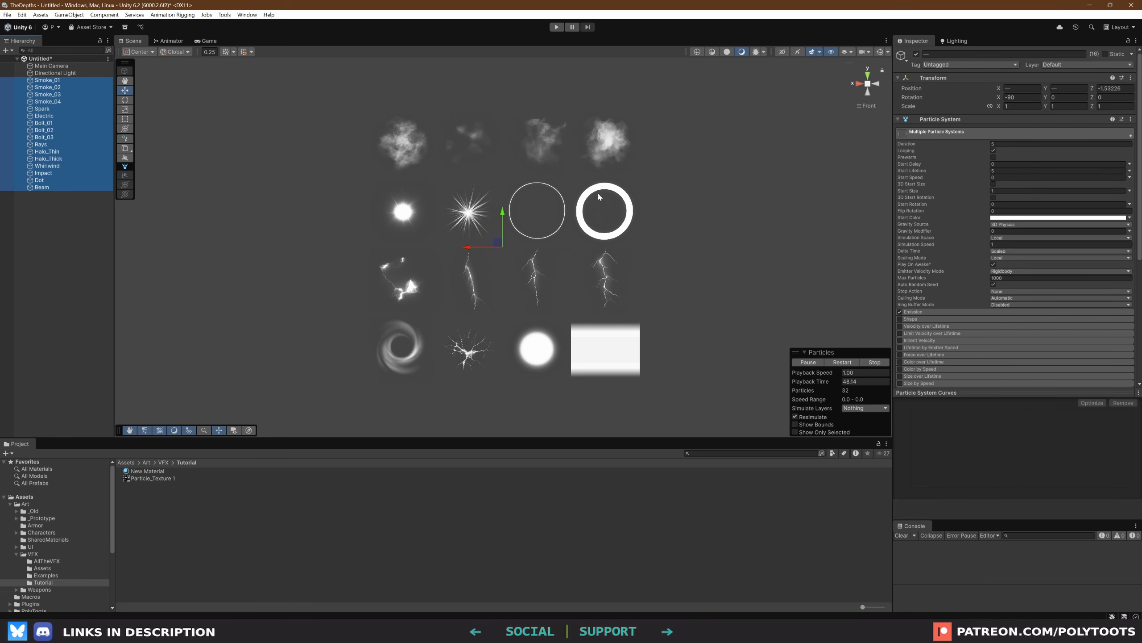
middle_click_drag(537, 196, 539, 200)
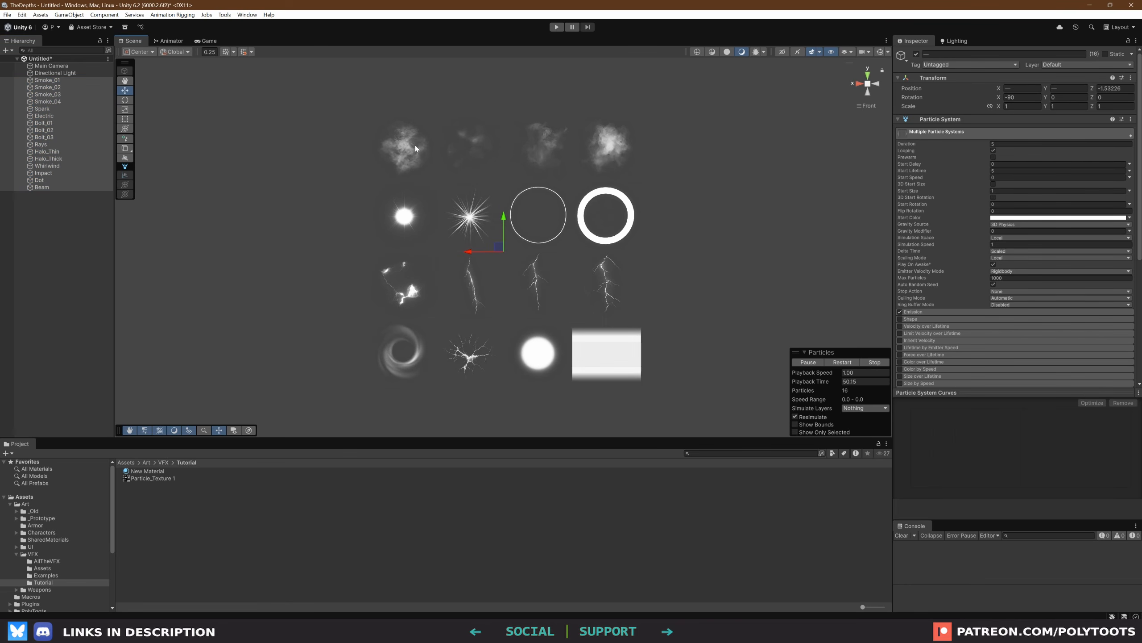
left_click(52, 88)
left_click(54, 102)
left_click(51, 130)
left_click(53, 152)
left_click(52, 166)
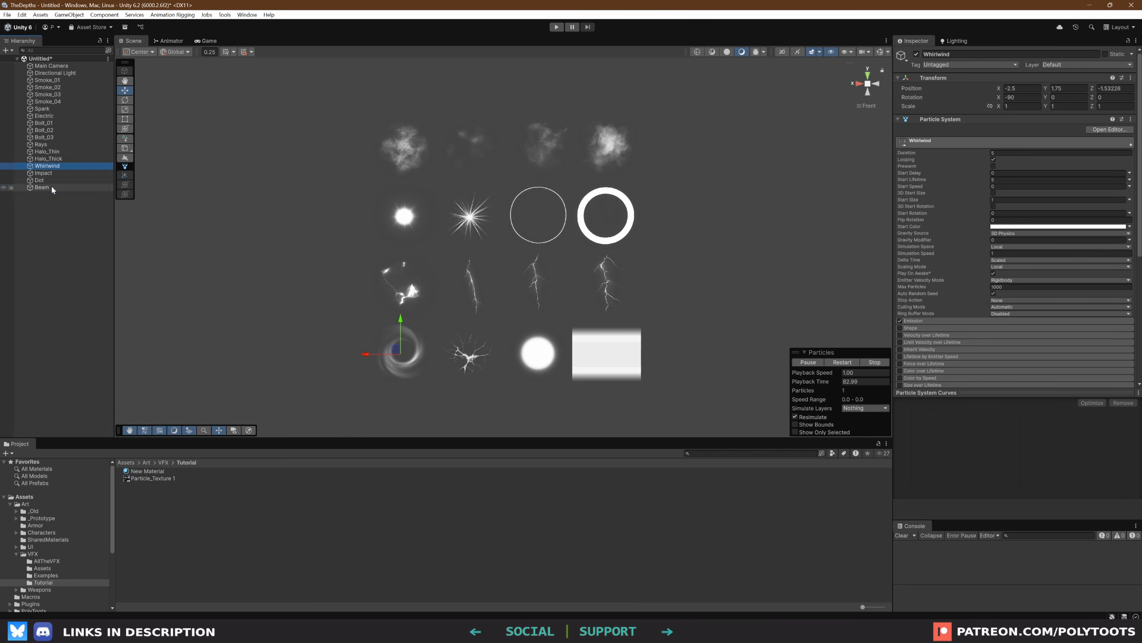
left_click(53, 189)
Select Smoke_01 through Beam together and try a red Start Color and other alpha values, ending on opaque white
left_click(47, 80, "shift")
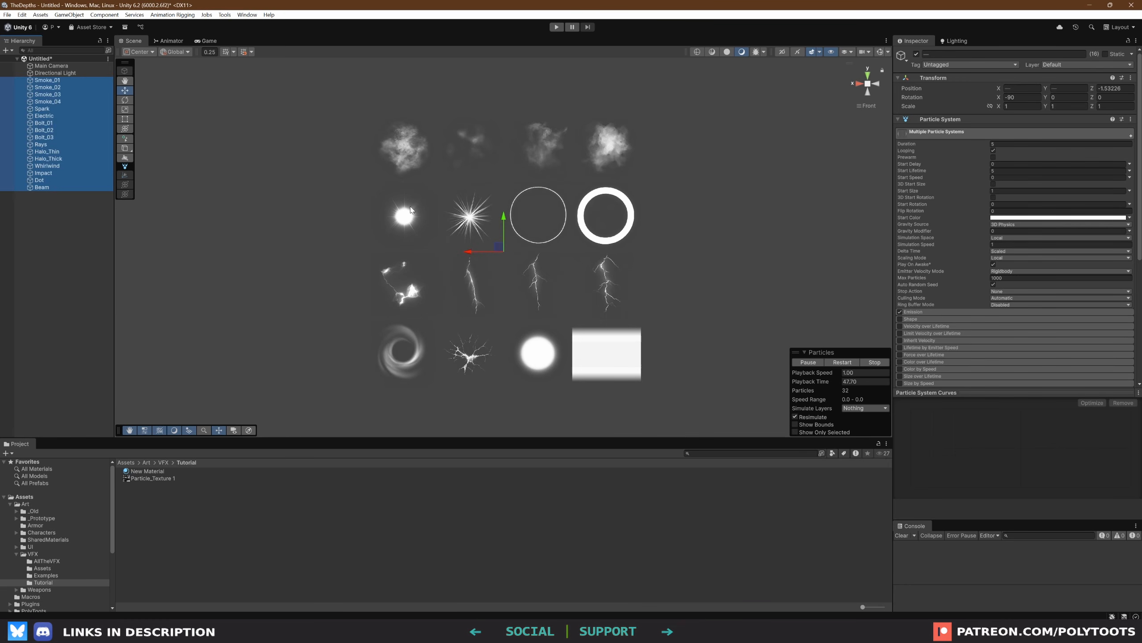
scroll(1010, 243, "down", 8)
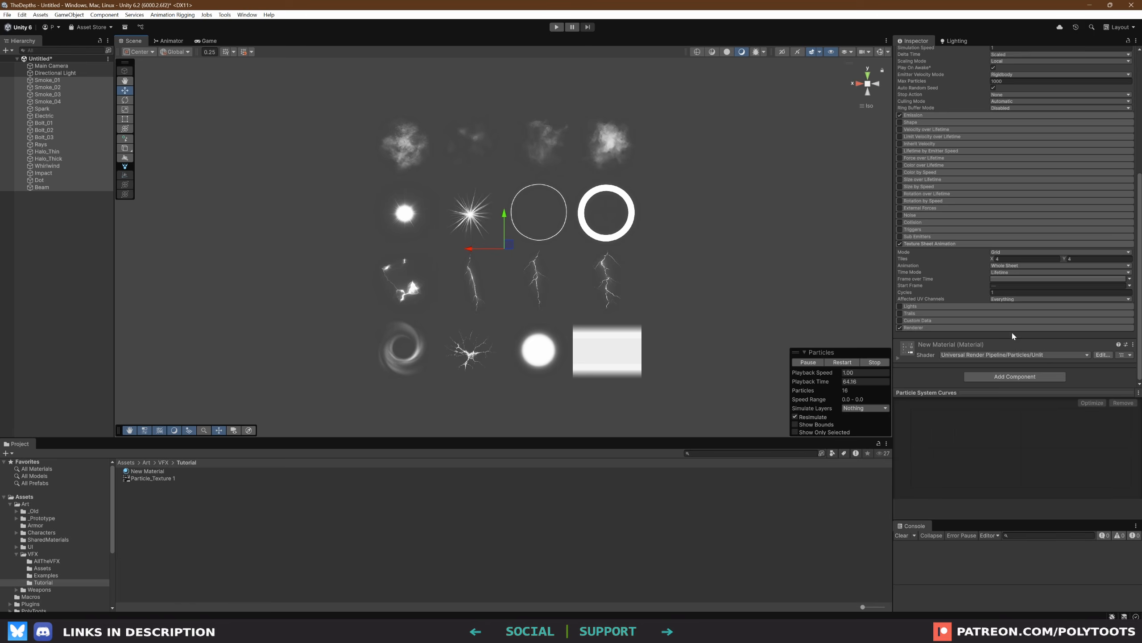
scroll(1013, 336, "up", 10)
left_click(1012, 217)
left_click(1088, 282)
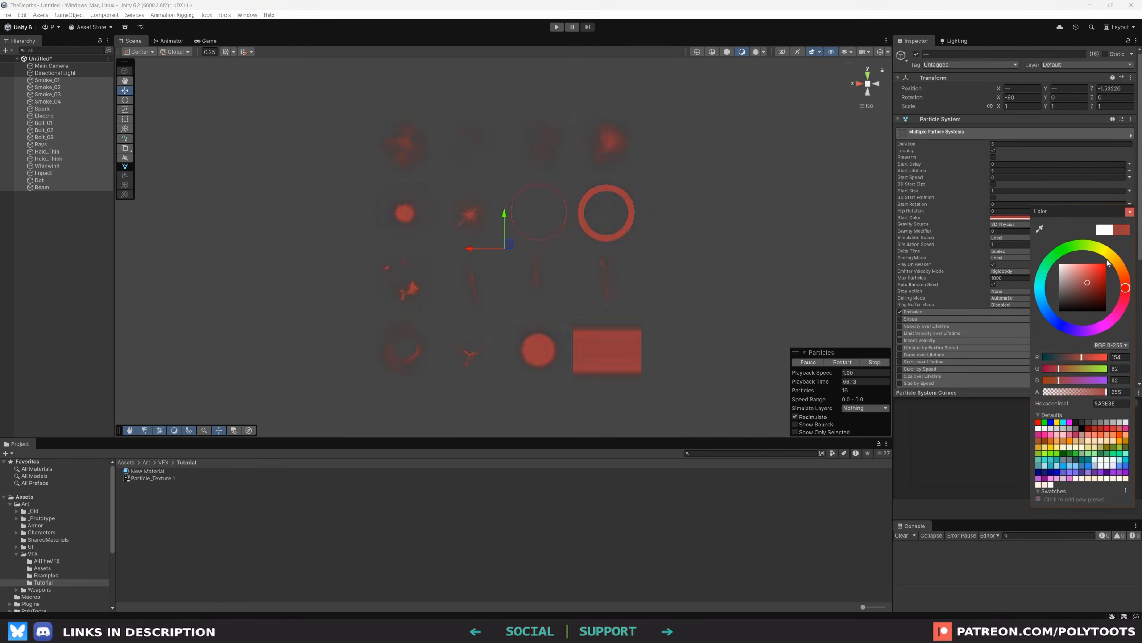
left_click_drag(1107, 260, 1058, 262)
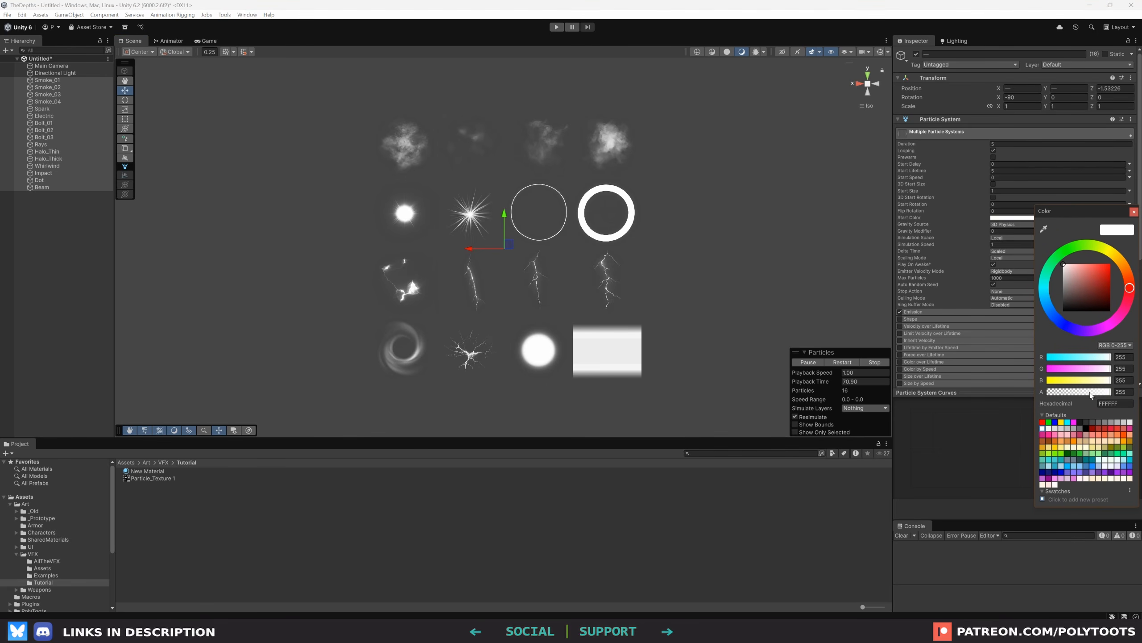
left_click_drag(1089, 392, 1140, 391)
left_click(604, 345)
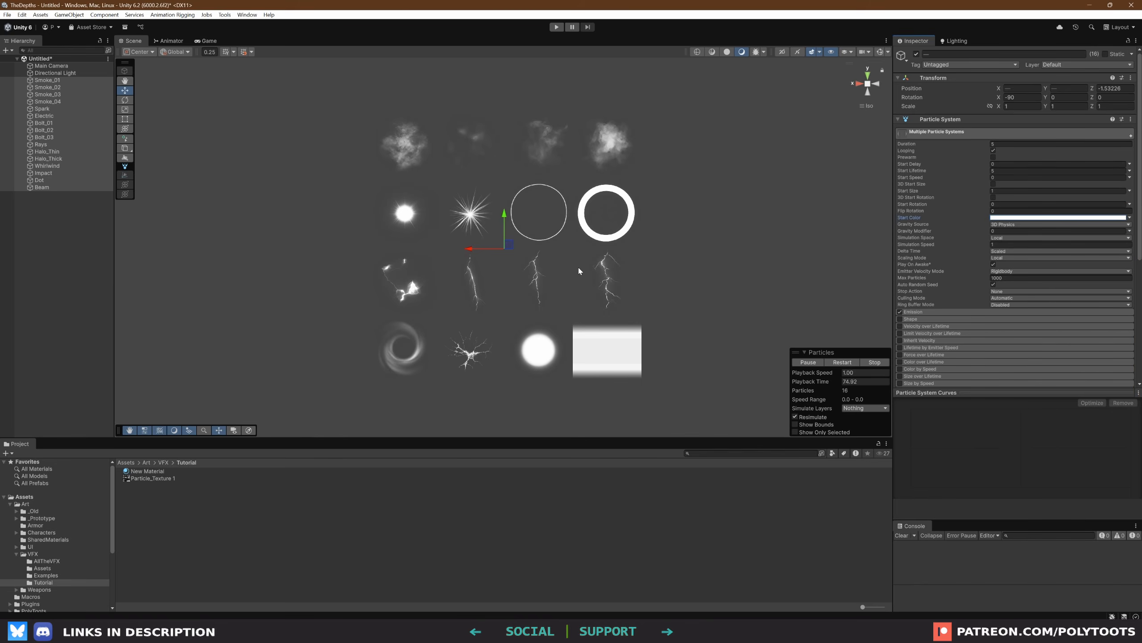
Duplicate Smoke_01 and move the copy straight up above the original to about Y 5.79
left_click(405, 144)
middle_click_drag(404, 144, 413, 207)
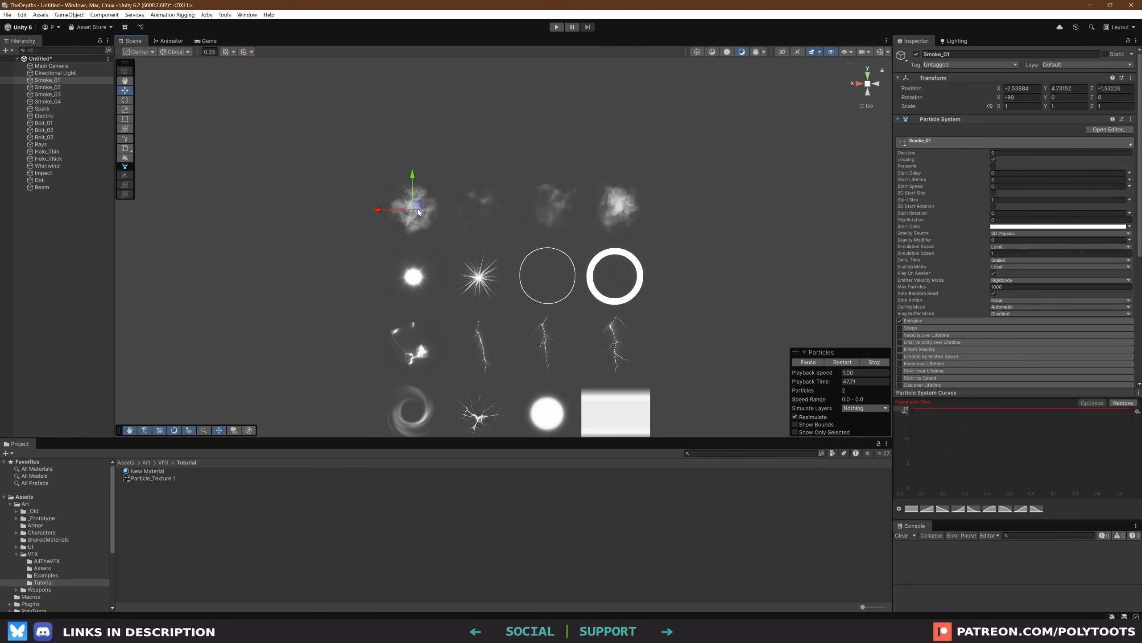
key("ctrl+d")
left_click_drag(413, 180, 415, 106)
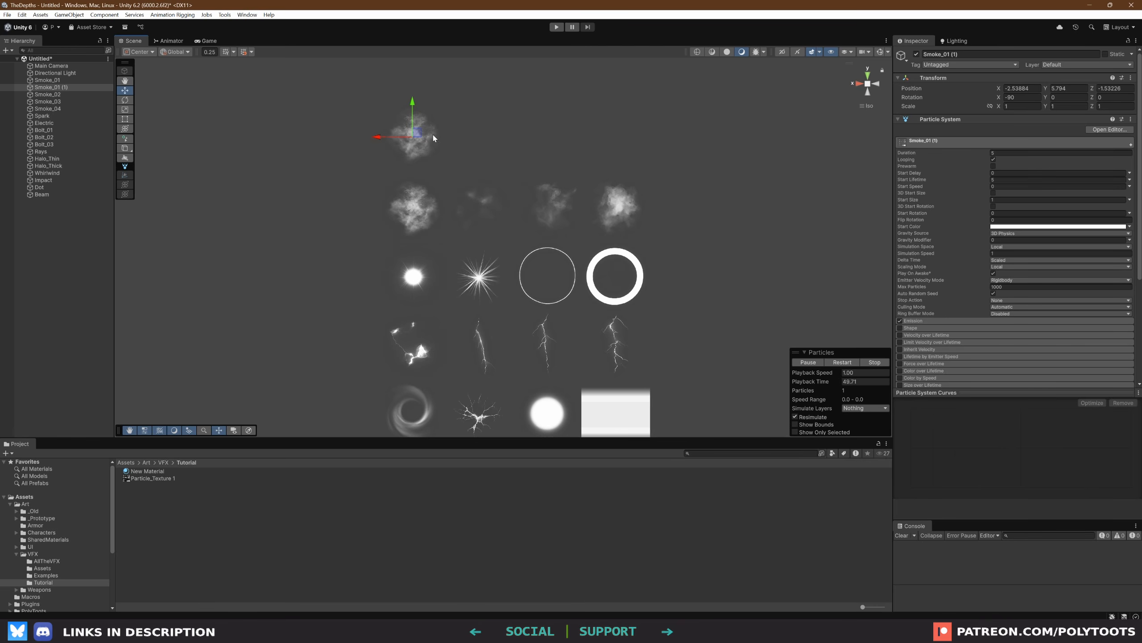
Set the Start Color of the Smoke_01 copy to black (000000) and delete that copy
left_click(1035, 228)
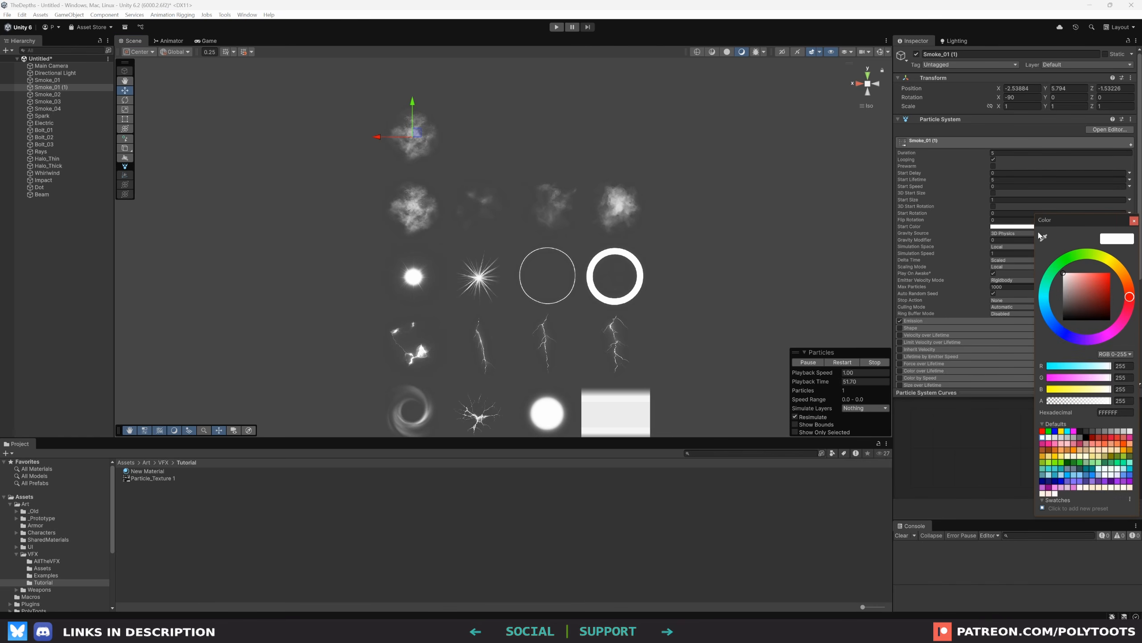
left_click_drag(1080, 287, 1040, 343)
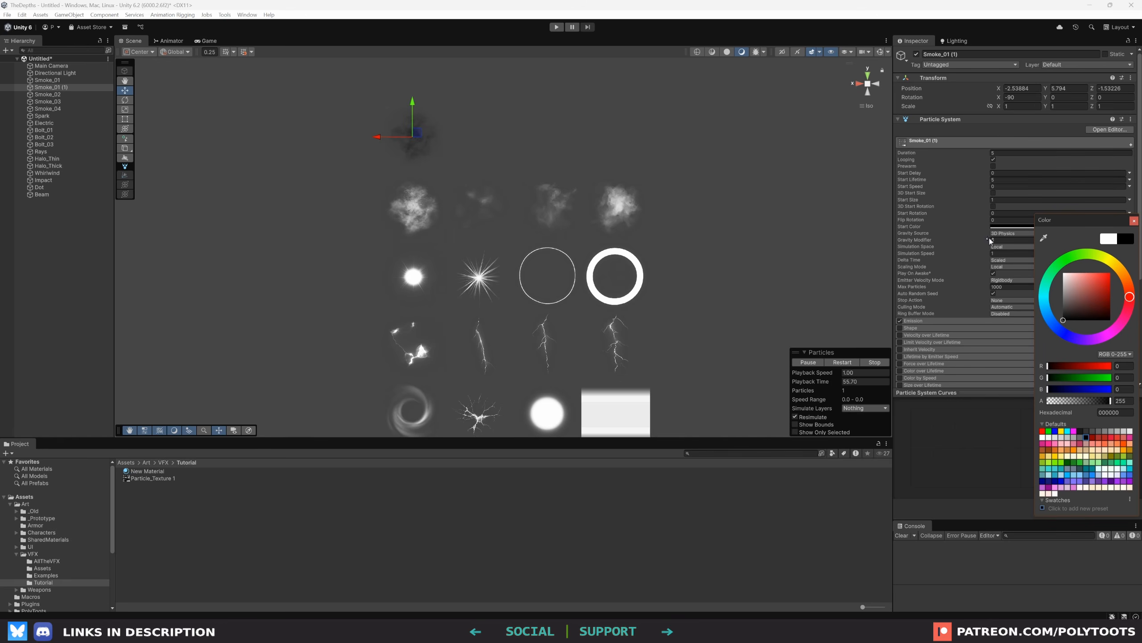
left_click(1131, 221)
middle_click(420, 137)
key("Delete")
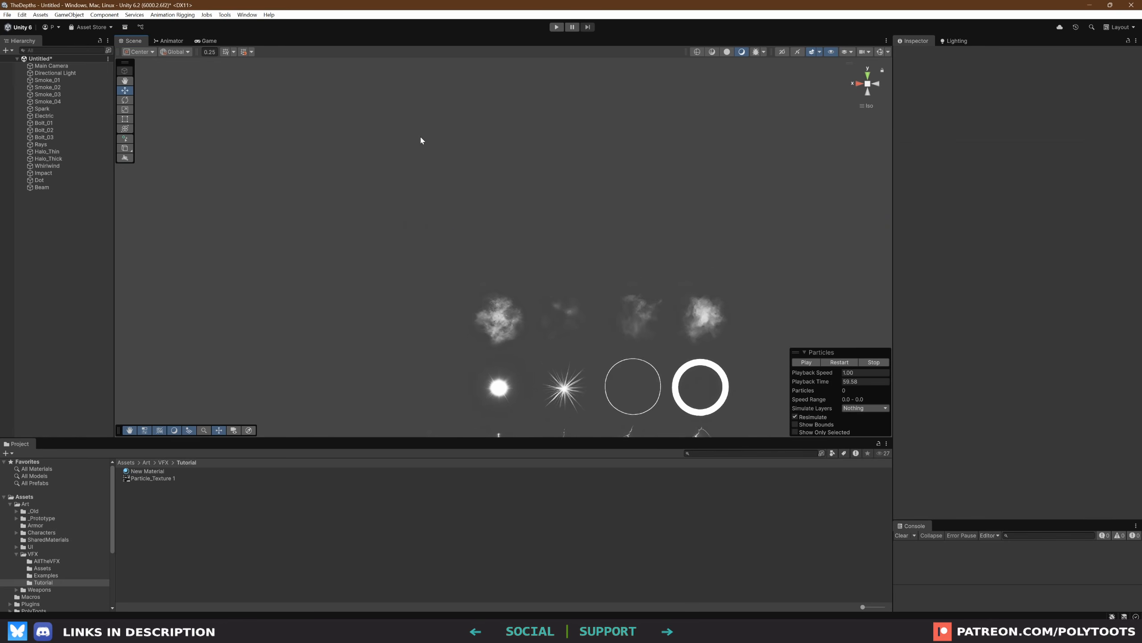
Enable Emission on the material shared by Smoke_01 through Beam and set its emission colour to white at about 1.6 intensity
middle_click_drag(635, 302, 555, 123)
left_click(47, 80)
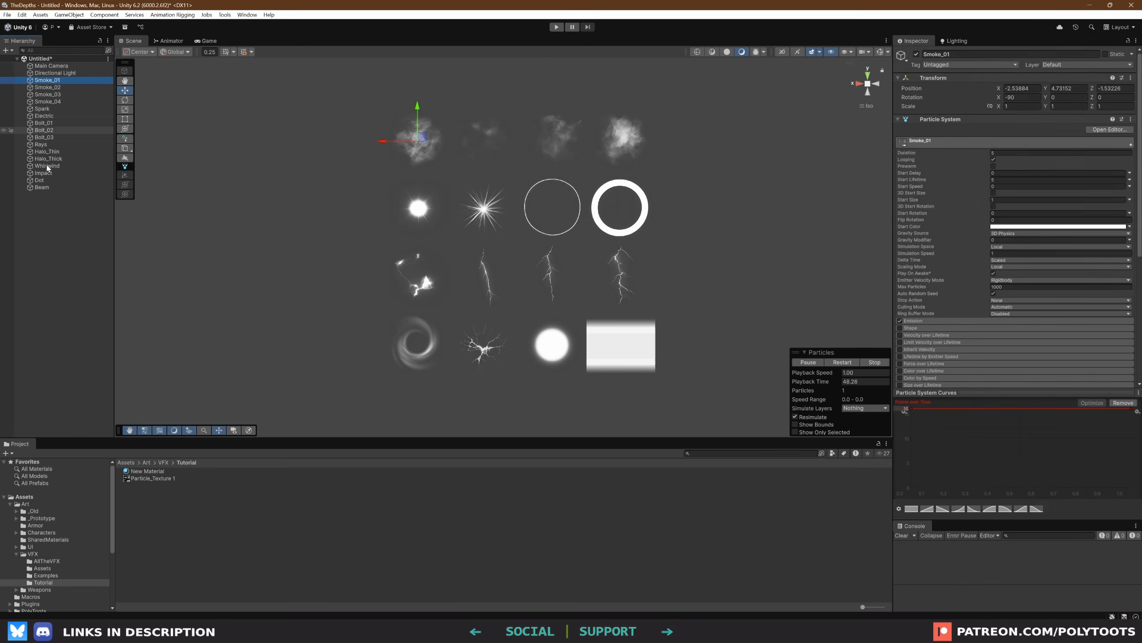
left_click(44, 188, "shift")
scroll(1030, 252, "down", 10)
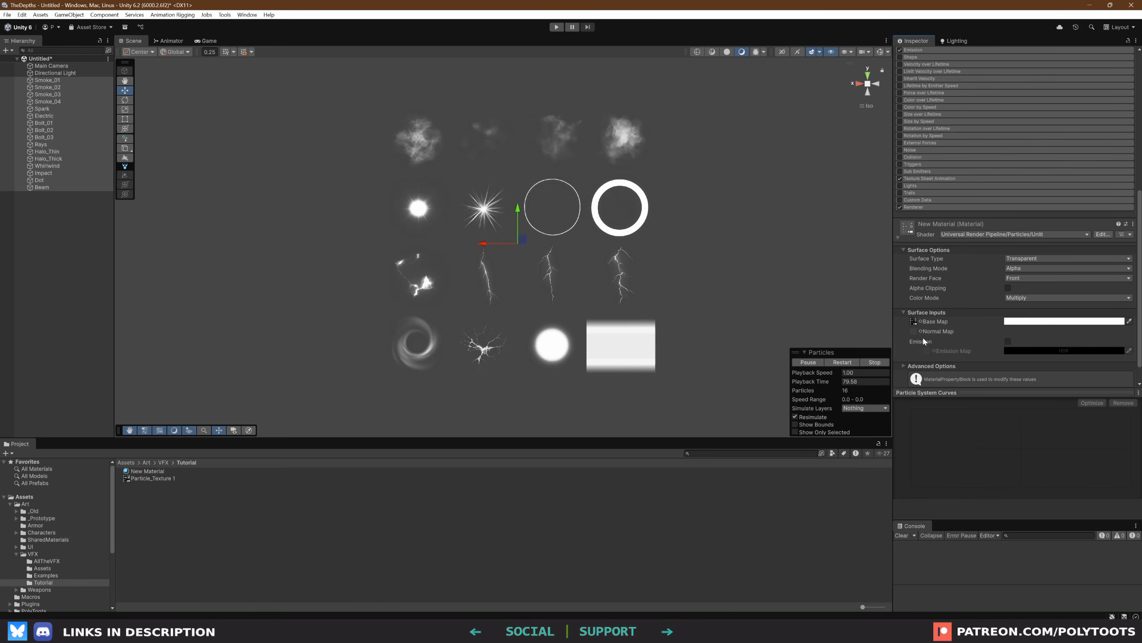
left_click(1007, 341)
left_click(1036, 352)
left_click(1090, 357)
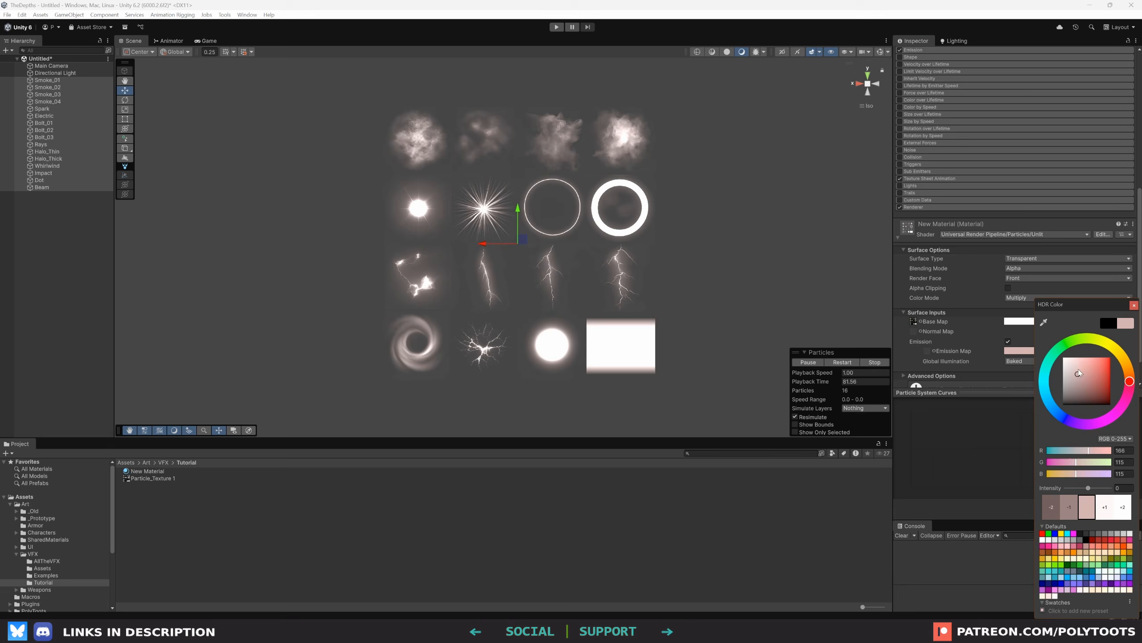
mouse_move(1090, 356)
left_mouse_down()
mouse_move(1063, 355)
mouse_move(1086, 345)
mouse_move(1046, 346)
left_mouse_up()
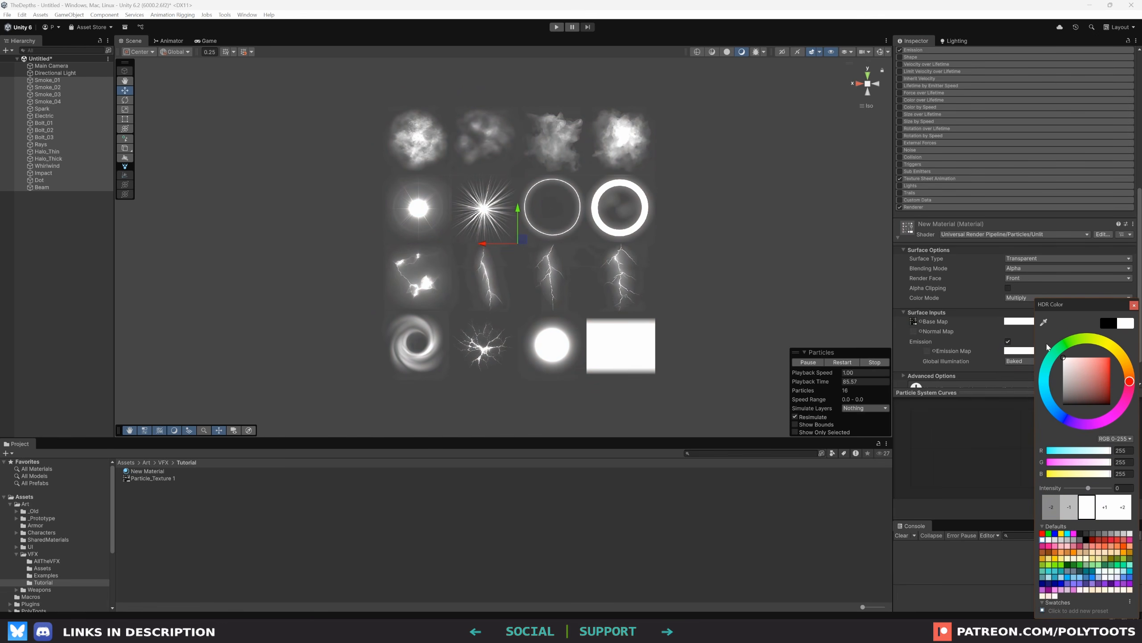
left_click(1131, 306)
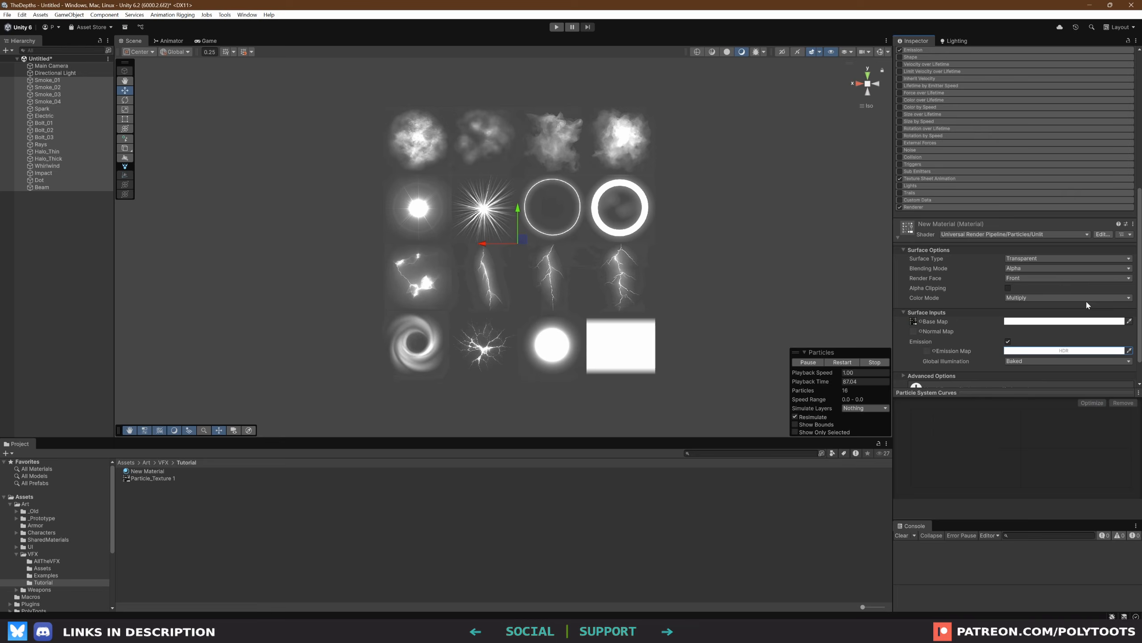
left_click(1029, 351)
left_click_drag(1080, 488, 1091, 489)
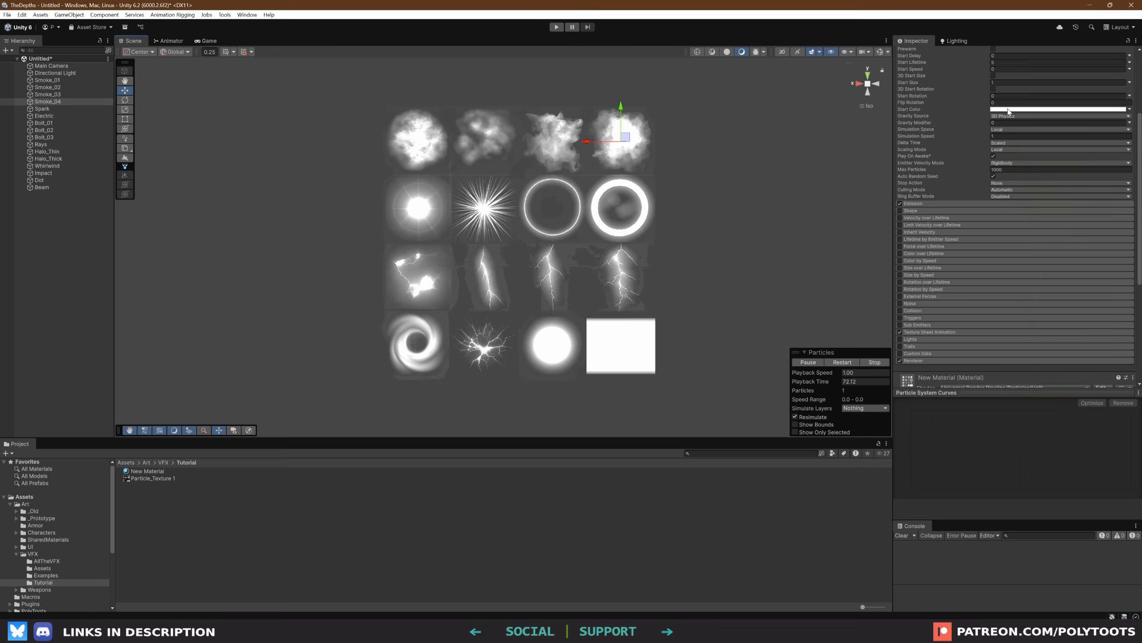
Try other alpha values on Smoke_04's Start Color, ending back on 255
left_click(1009, 109)
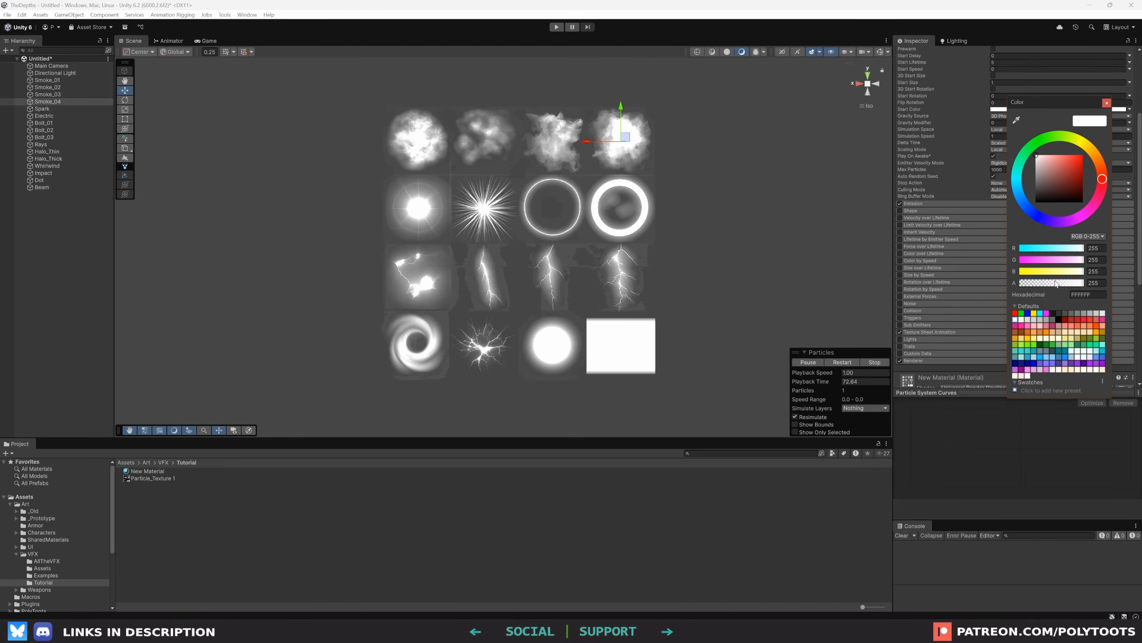
left_click_drag(1063, 283, 1094, 285)
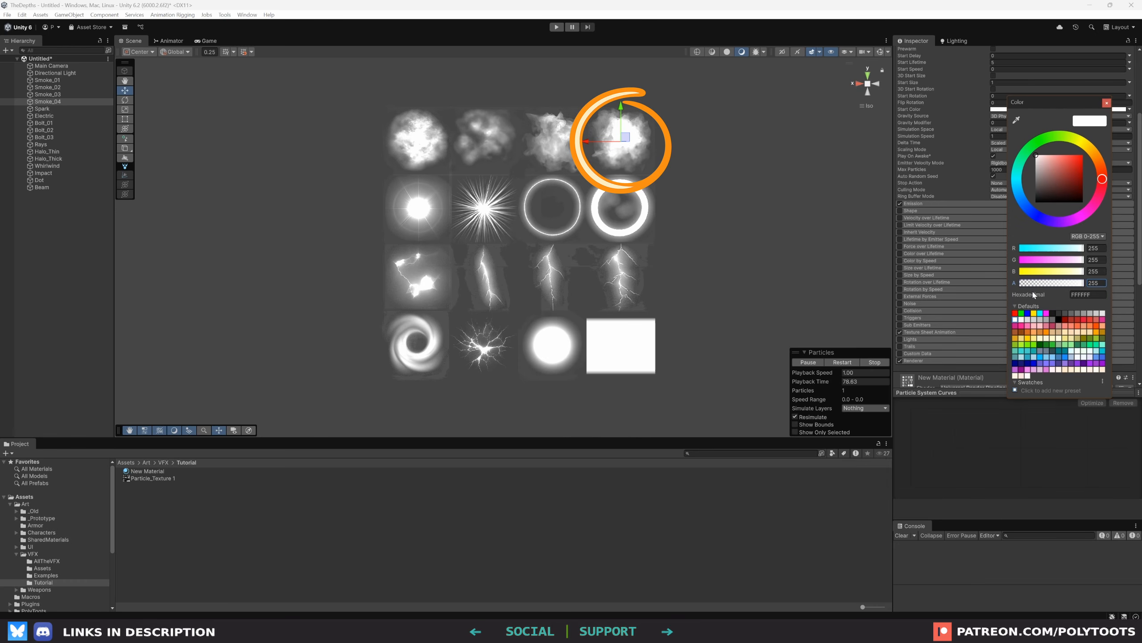
left_click(1107, 103)
scroll(1008, 240, "down", 7)
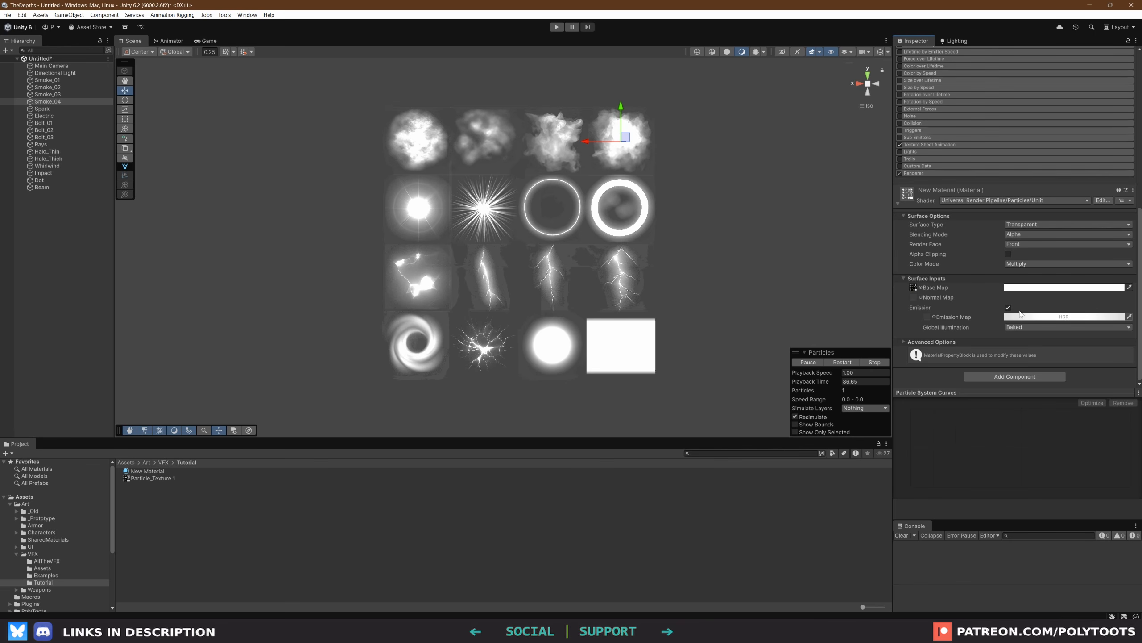
scroll(991, 345, "up", 1)
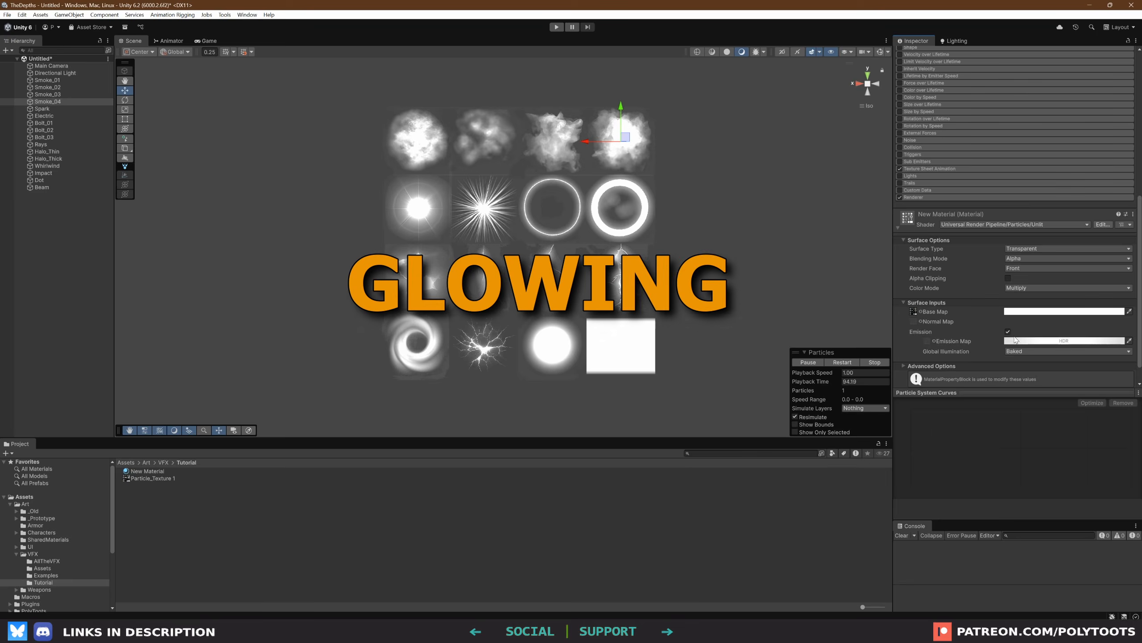
Set Smoke_04's Start Color to bright green (00FF1B)
scroll(1018, 288, "up", 7)
left_click(1006, 115)
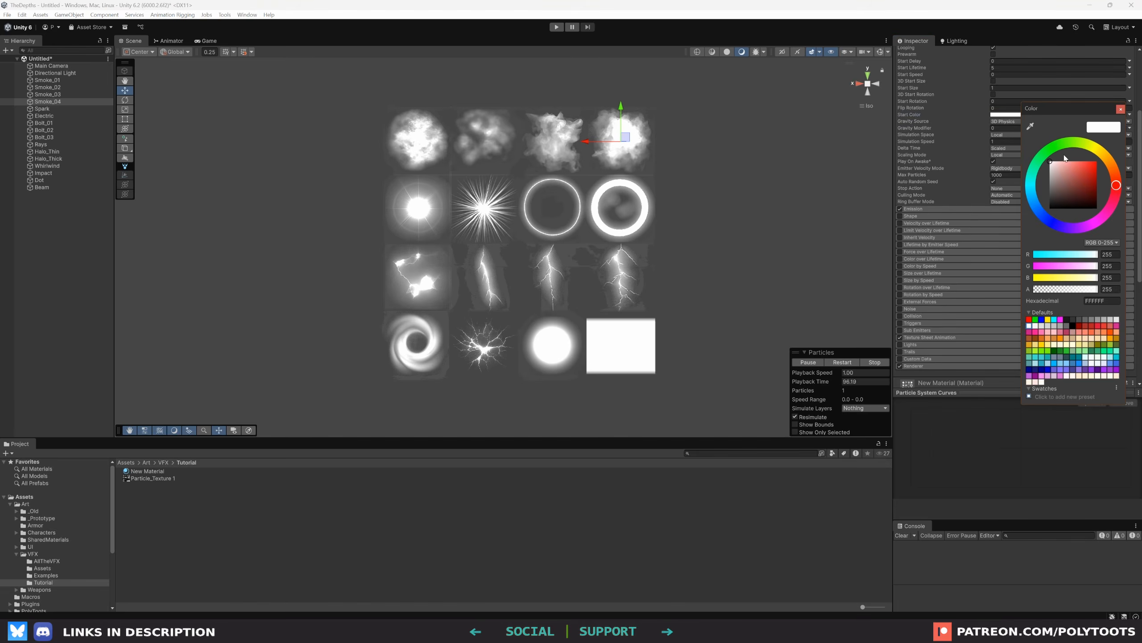
left_click(1048, 150)
left_click_drag(1073, 168, 1100, 149)
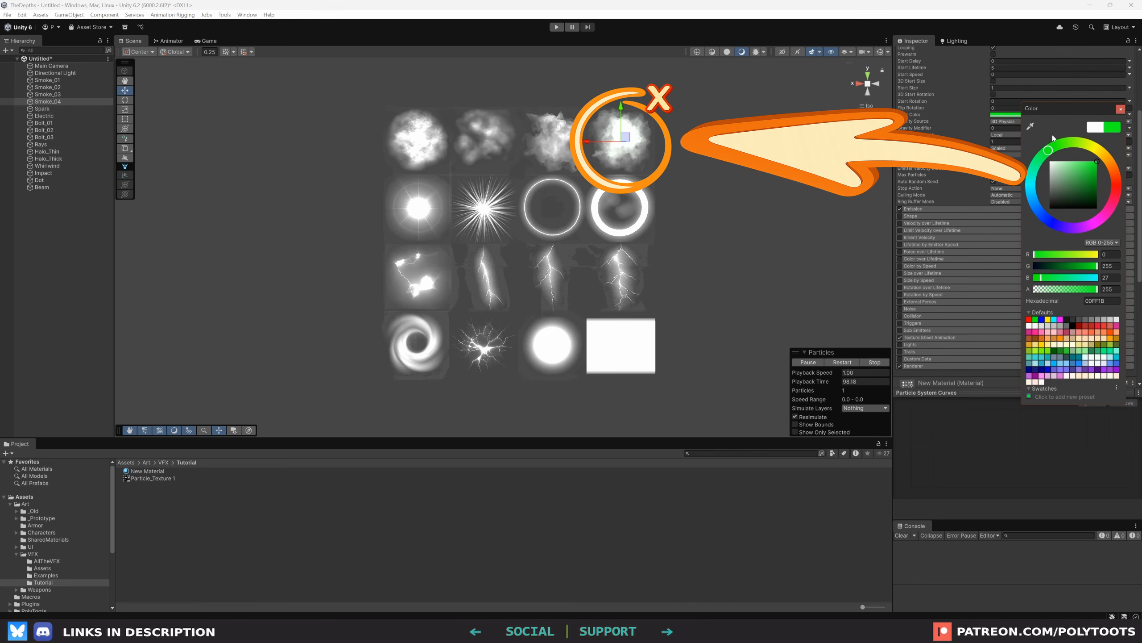
left_click(979, 179)
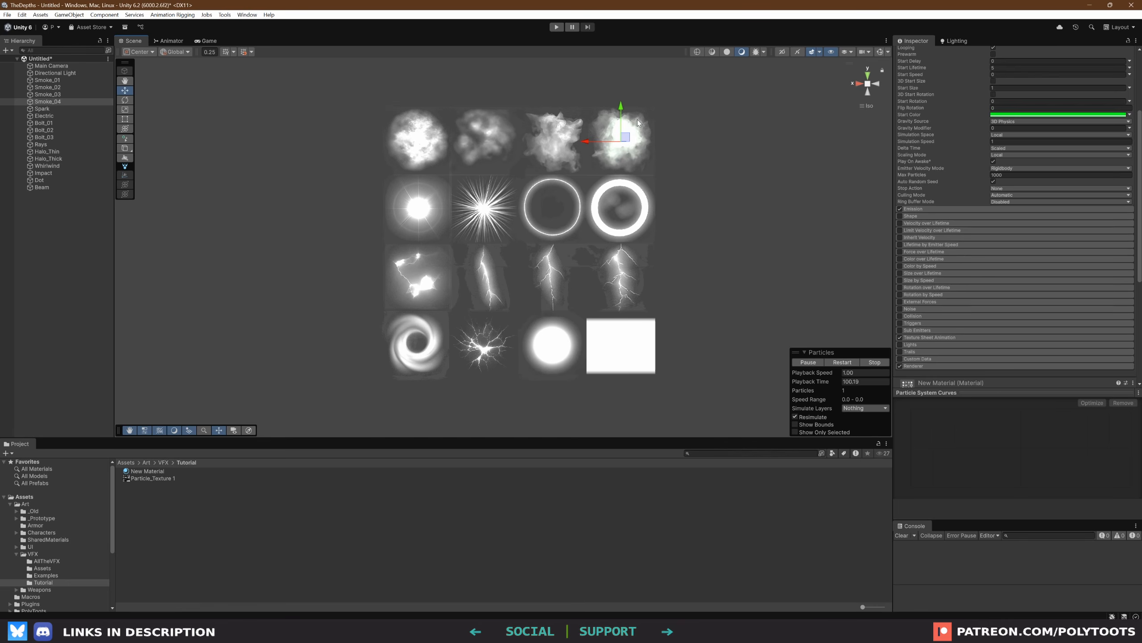
Change the emission colour of New Material to green
scroll(1048, 225, "down", 5)
left_click(1019, 317)
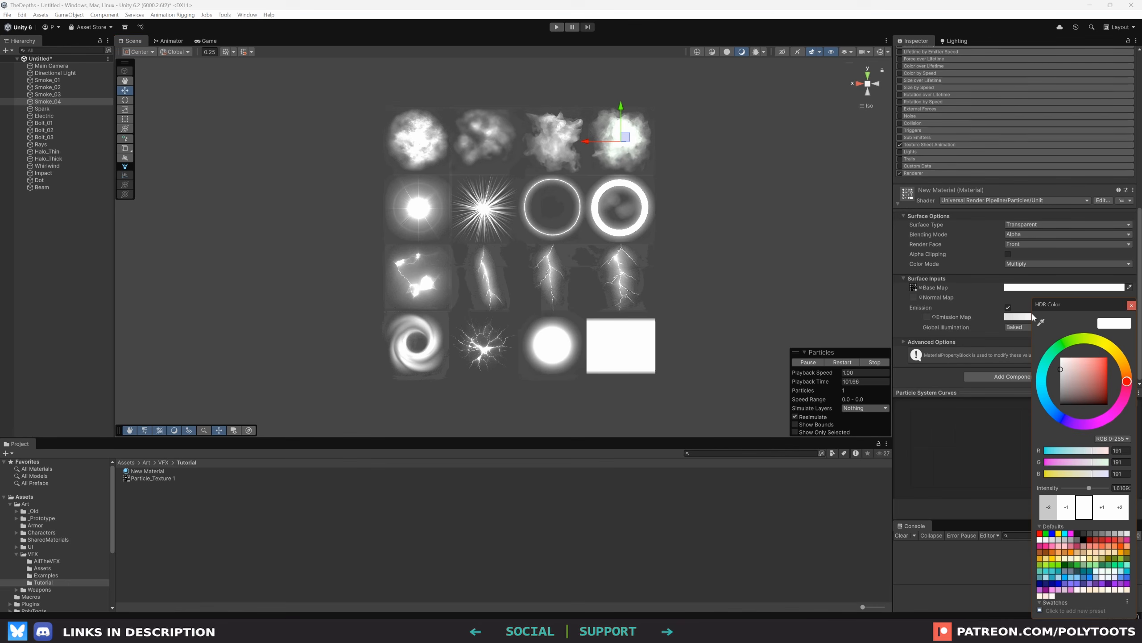
left_click(1086, 341)
left_click(178, 486)
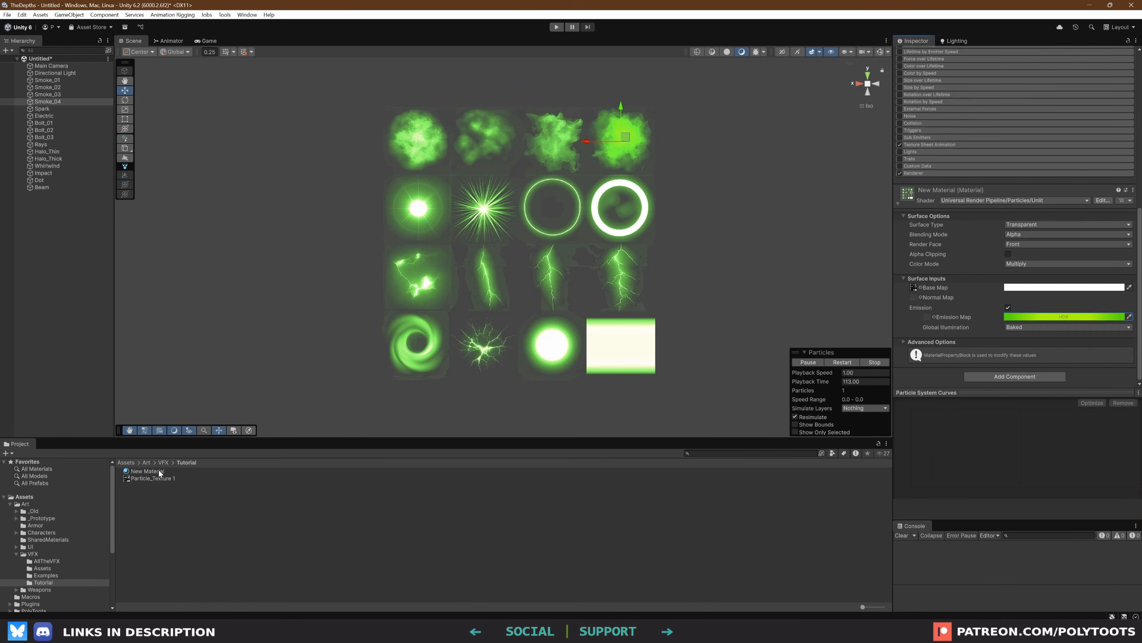
Duplicate New Material, name the copy "New Material _greenemission", and delete that copy
left_click(159, 472)
key("ctrl+d")
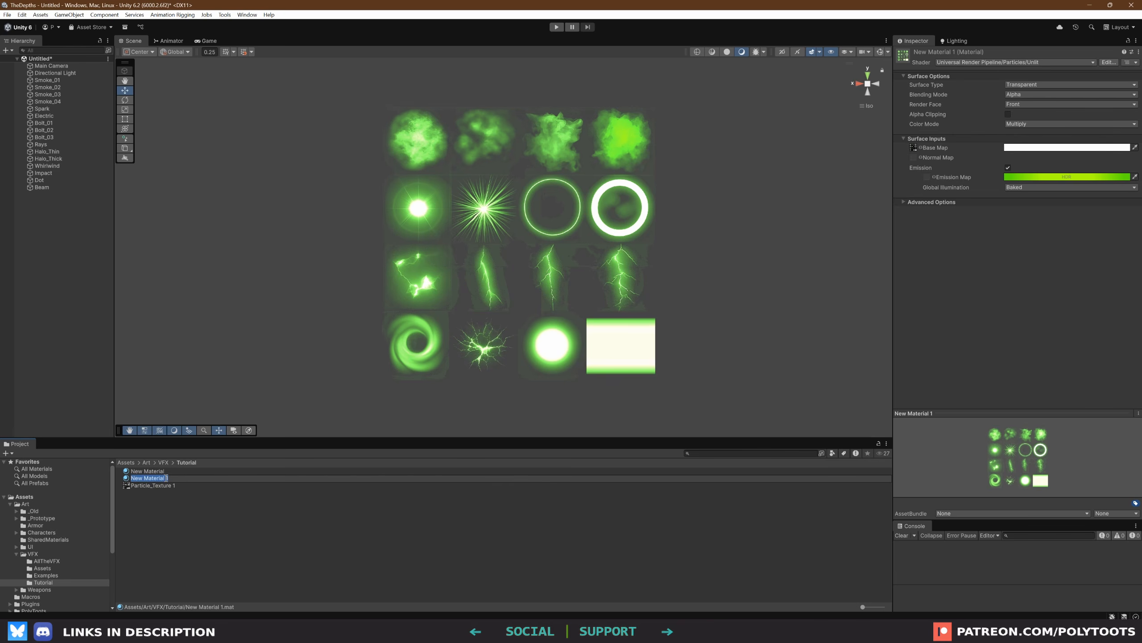
key("BackSpace")
type("_greenemission")
key("Return")
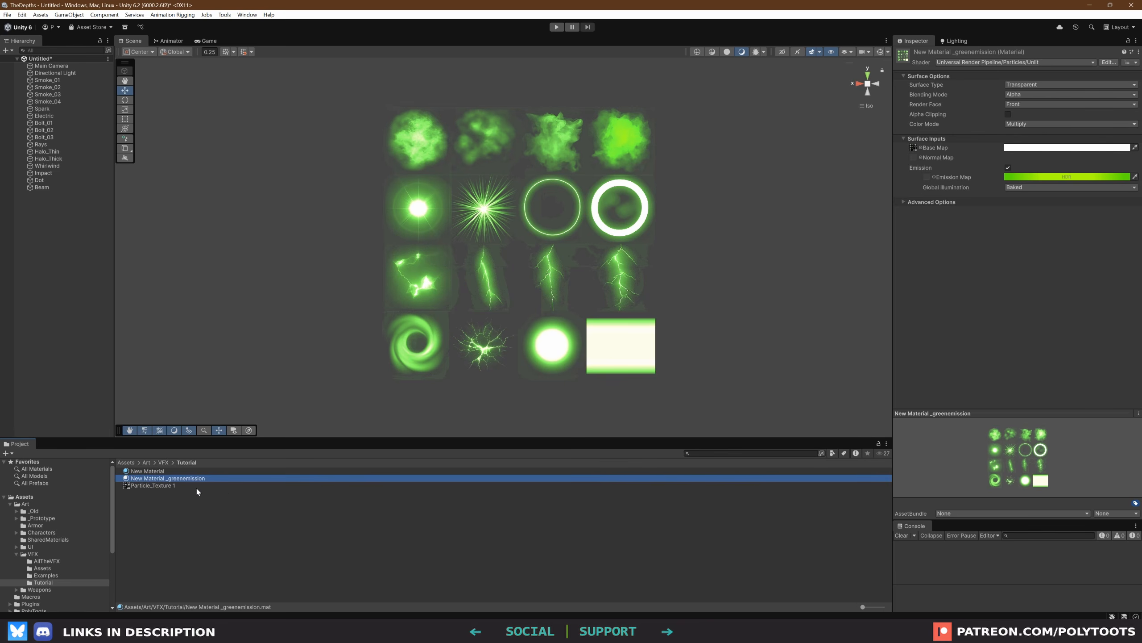
key("Delete")
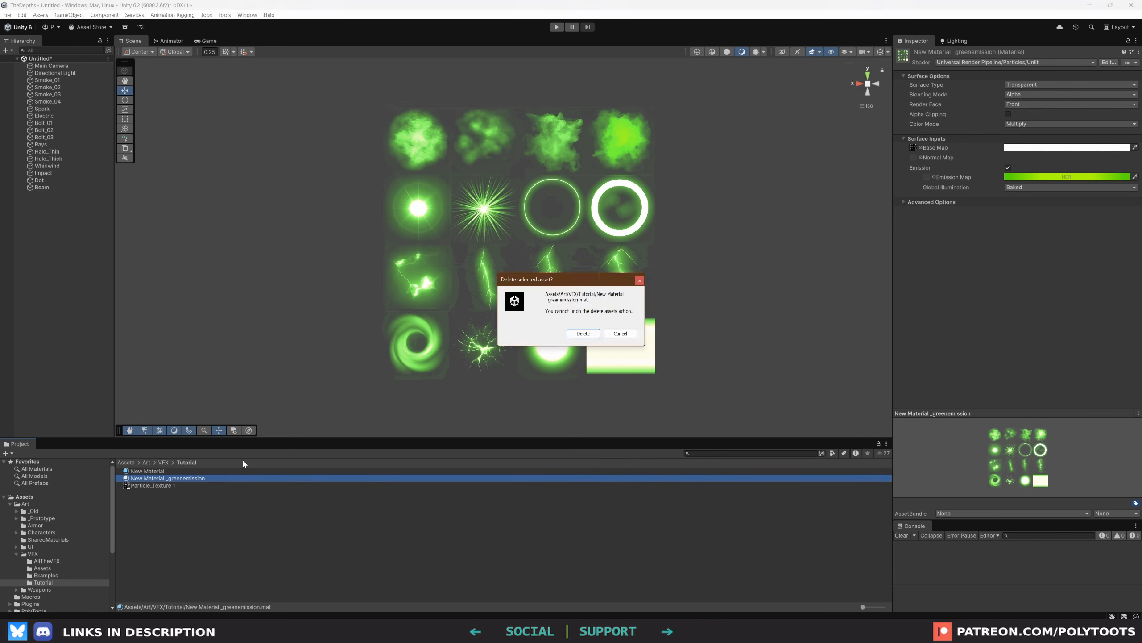
key("Return")
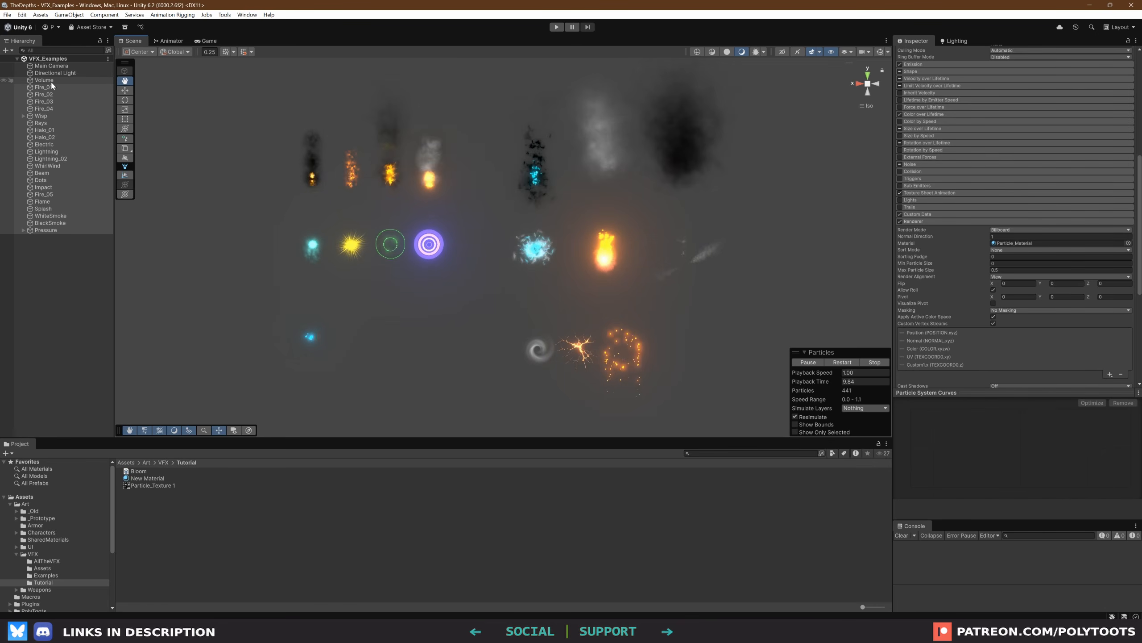
Assign New Material to the Renderer of all particle systems from Fire_01 to Pressure in the VFX_Examples scene
left_click(52, 86)
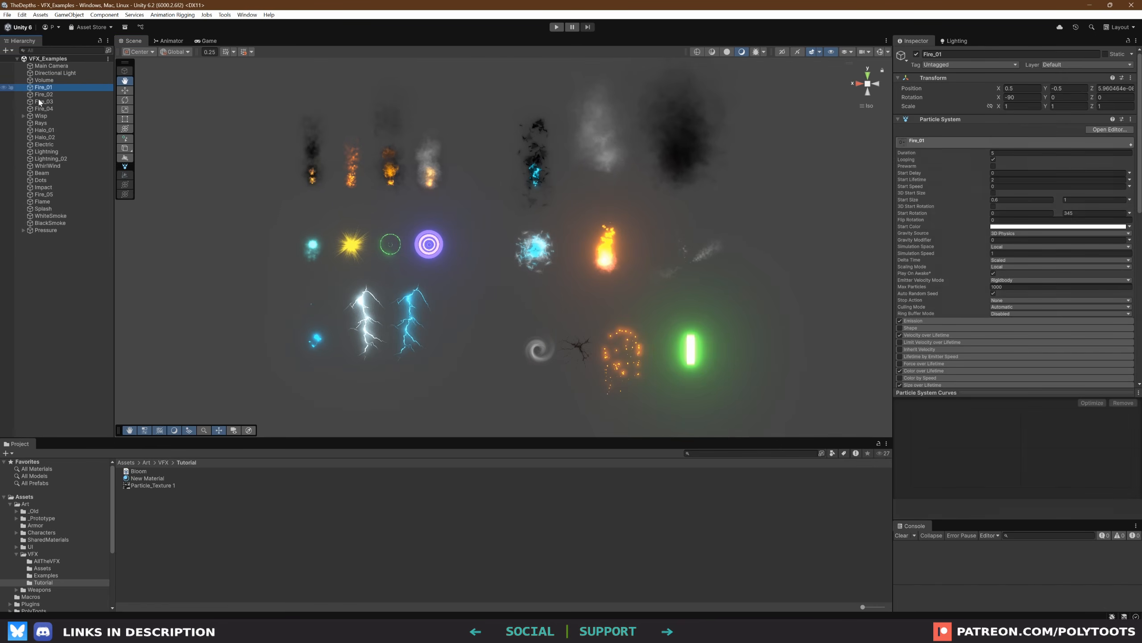
left_click(67, 230, "shift")
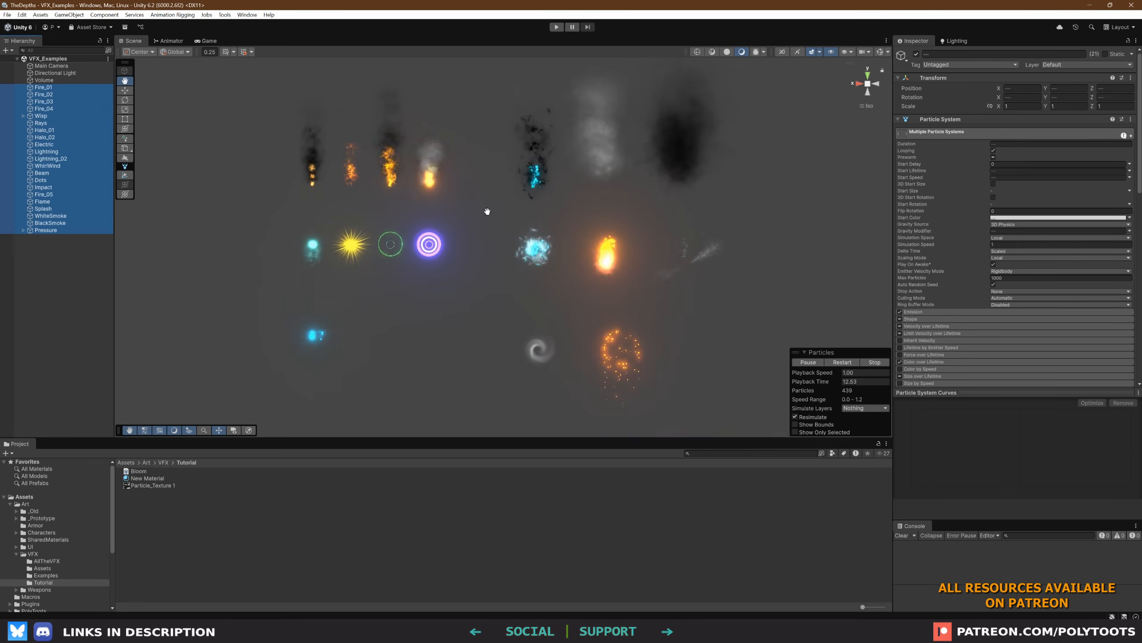
scroll(992, 211, "down", 5)
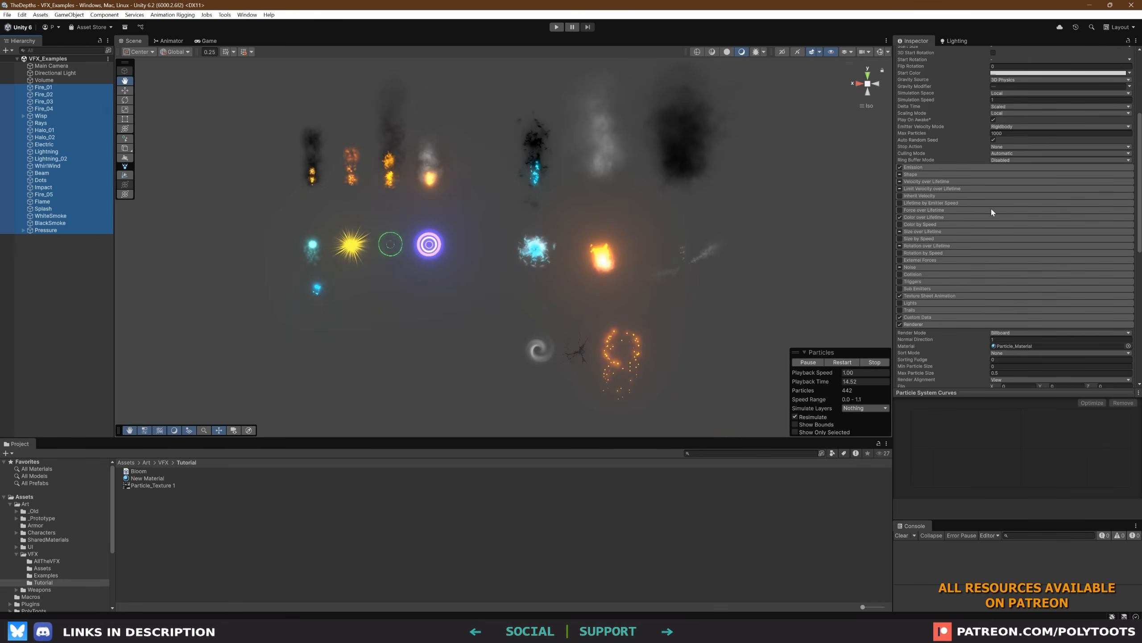
scroll(990, 209, "down", 8)
left_click(1007, 124)
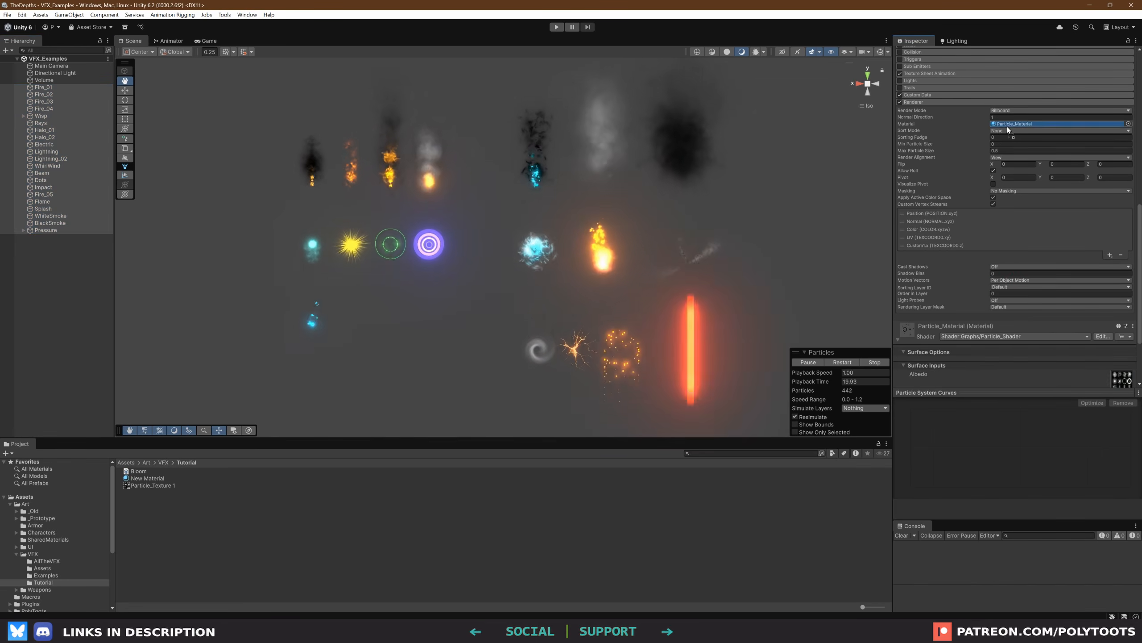
left_click_drag(1007, 126, 1007, 125)
middle_click_drag(643, 236, 641, 256)
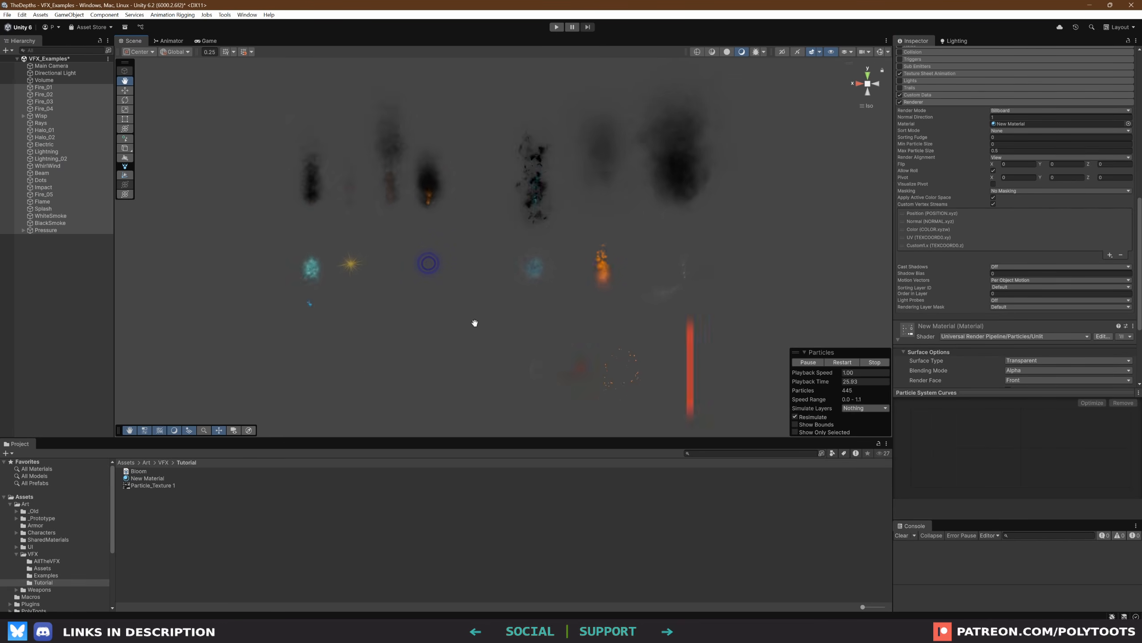
Delete New Material from the Tutorial folder
left_click(154, 480)
key("Delete")
key("Return")
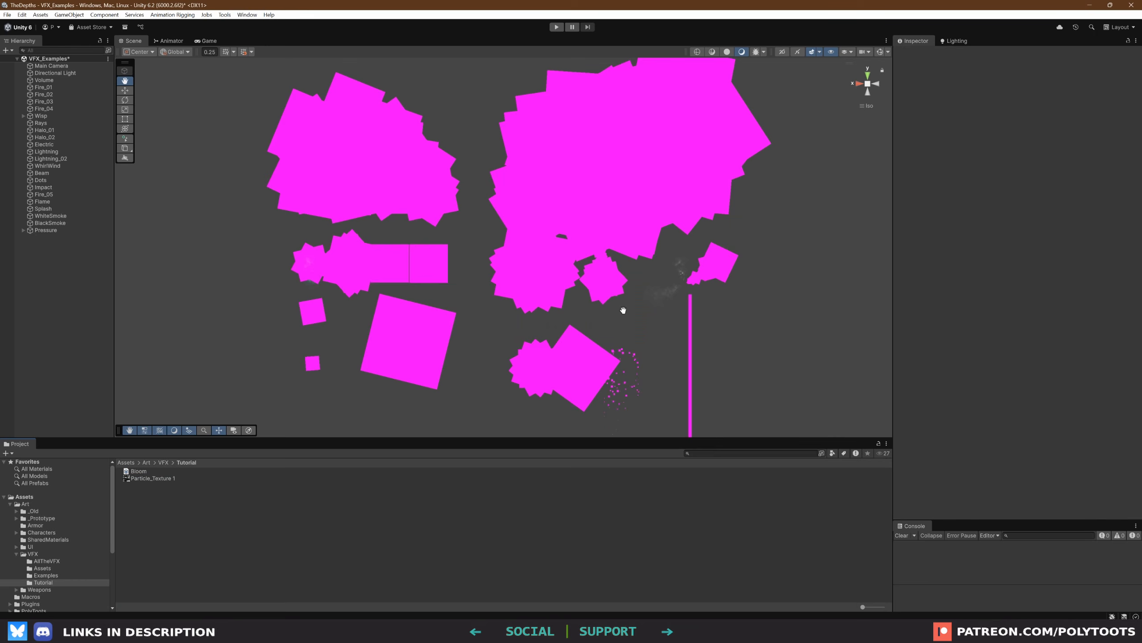
Create a URP Unlit Shader Graph named BeastParticleShader in the Tutorial folder and open it in a maximized view
right_click(166, 509)
mouse_move(234, 249)
mouse_move(342, 388)
mouse_move(441, 389)
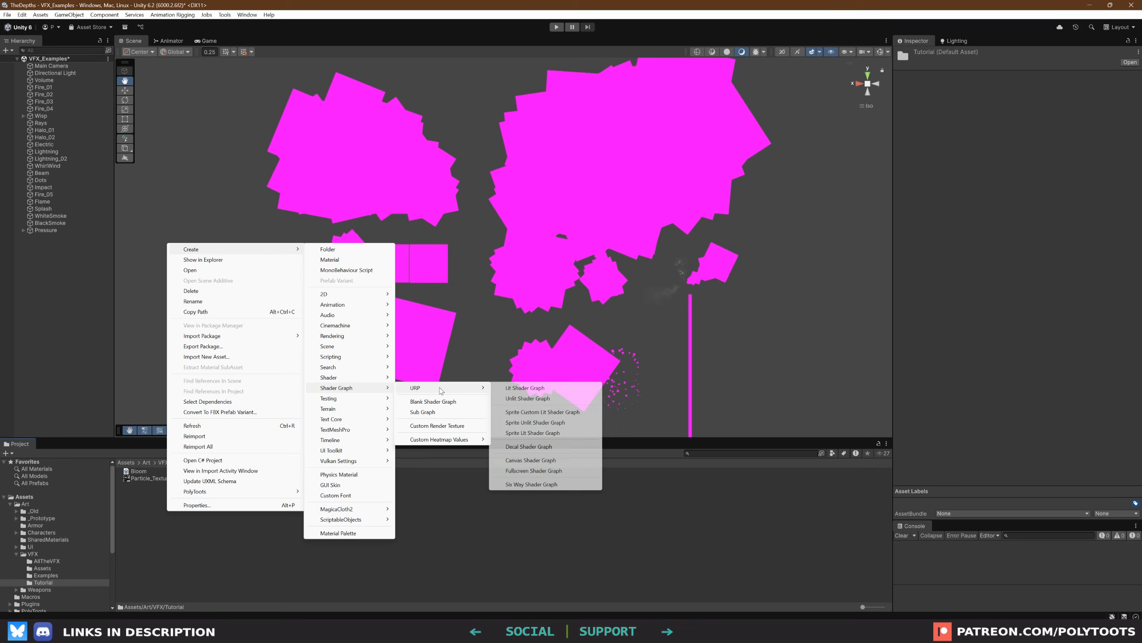
left_click(534, 400)
type("BeastParticleShader")
key("Return")
double_click(181, 472)
key("shift+space")
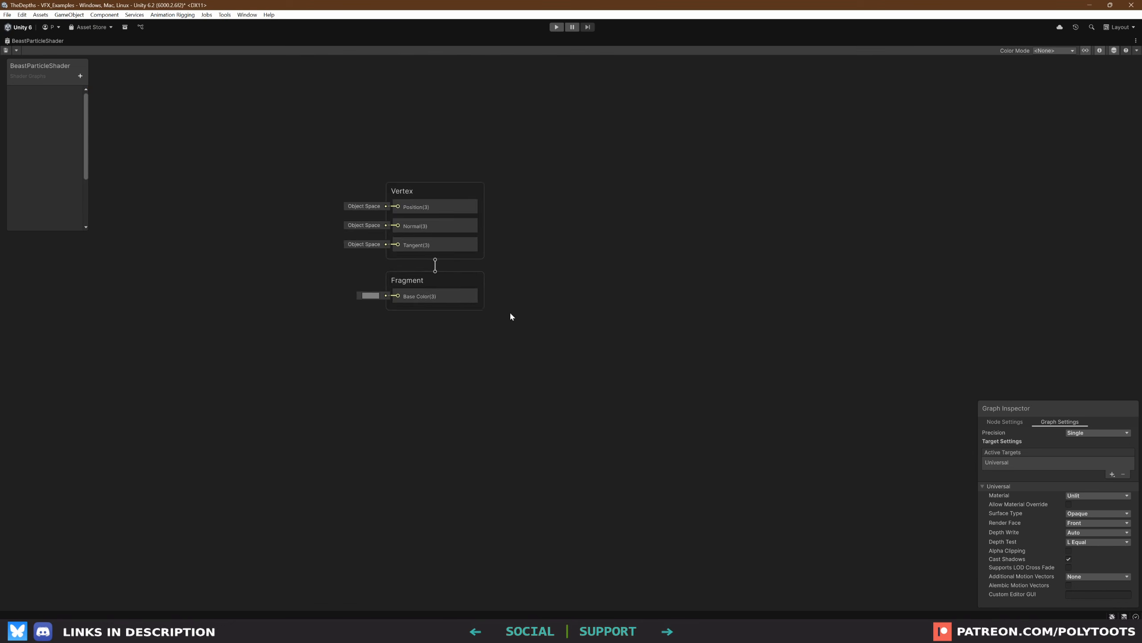
Add a Texture 2D property named Albedo to the BeastParticleShader graph
middle_click_drag(511, 316, 864, 387)
left_click(80, 75)
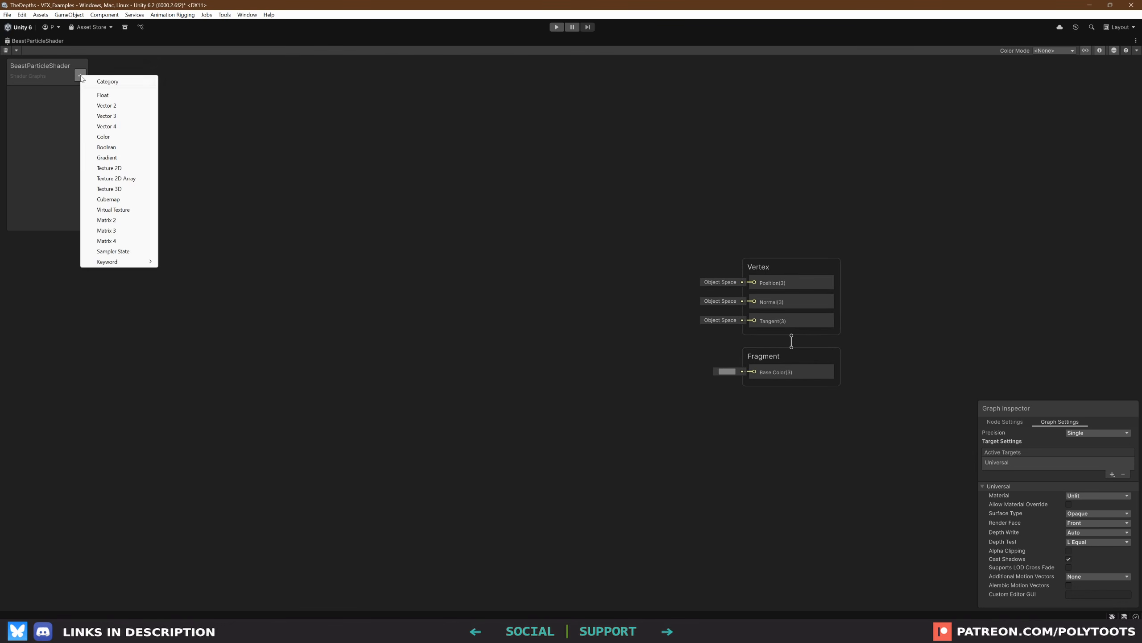
left_click(109, 167)
type("Albedo")
key("Return")
Add a Sample Texture 2D node and connect the Albedo property to its Texture input
key("space")
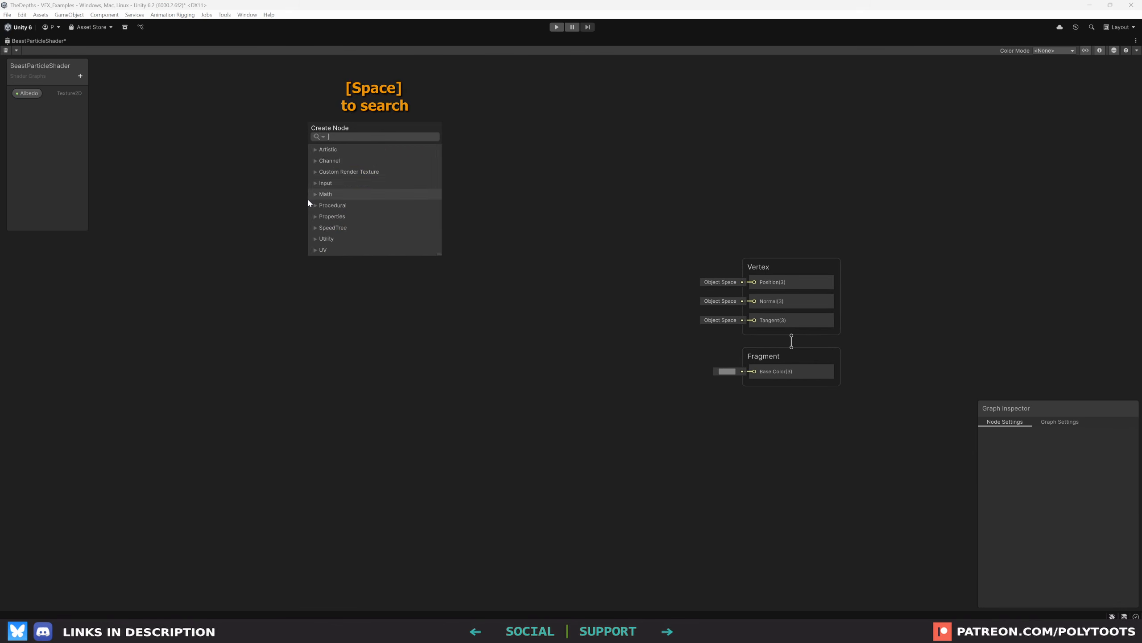
type("texture 2d")
double_click(361, 207)
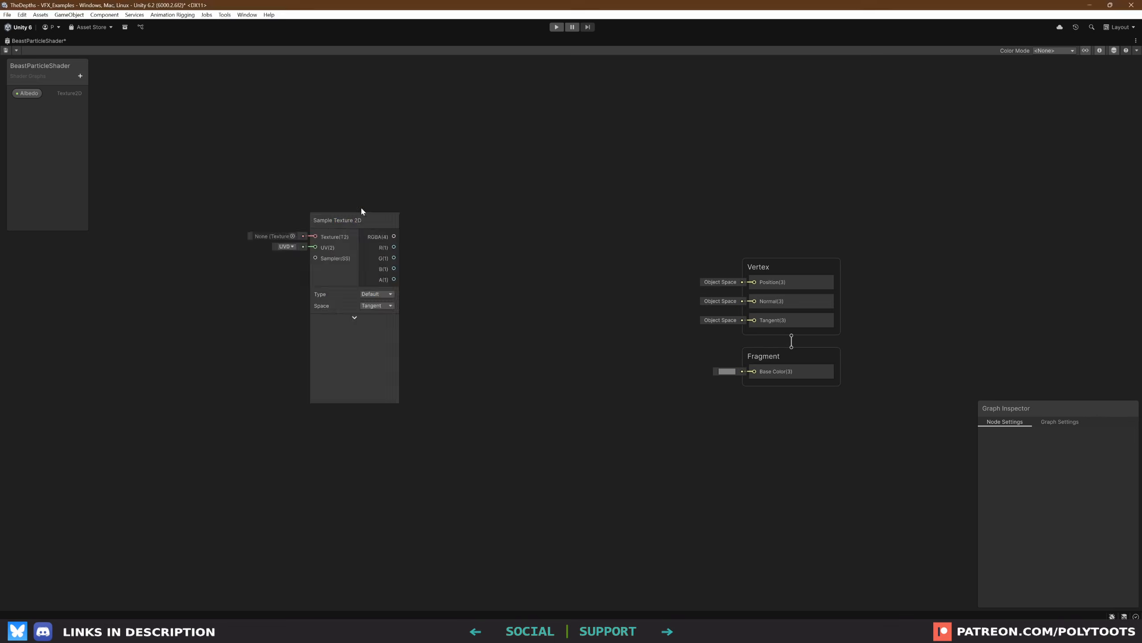
left_click_drag(27, 93, 345, 210)
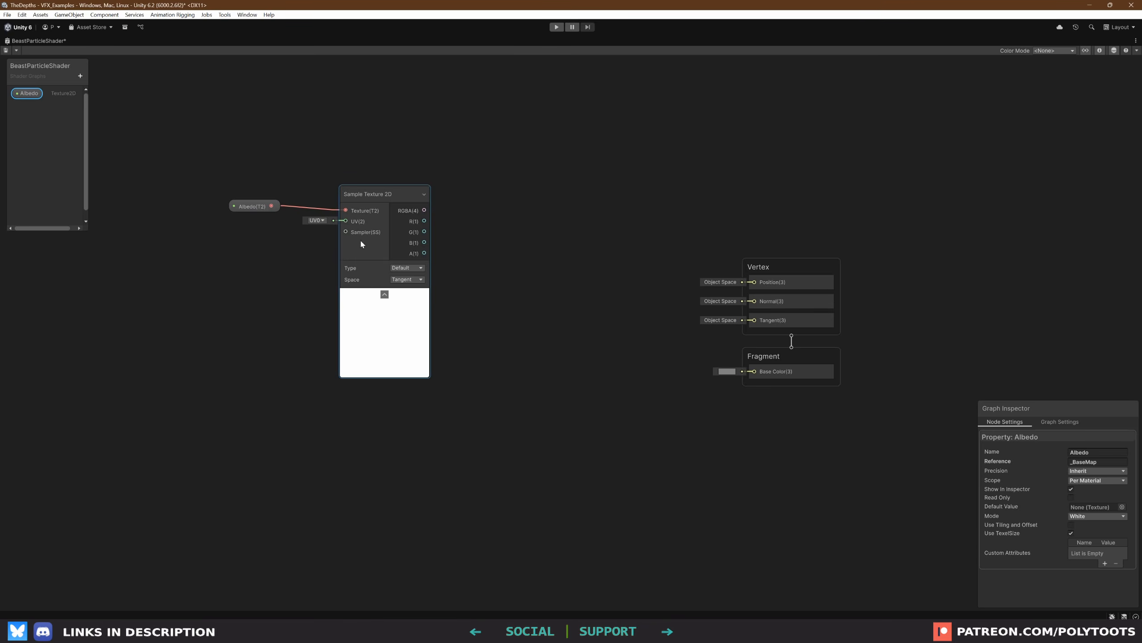
Add a Color property named Colour to the graph
left_click(79, 76)
left_click(104, 136)
type("C")
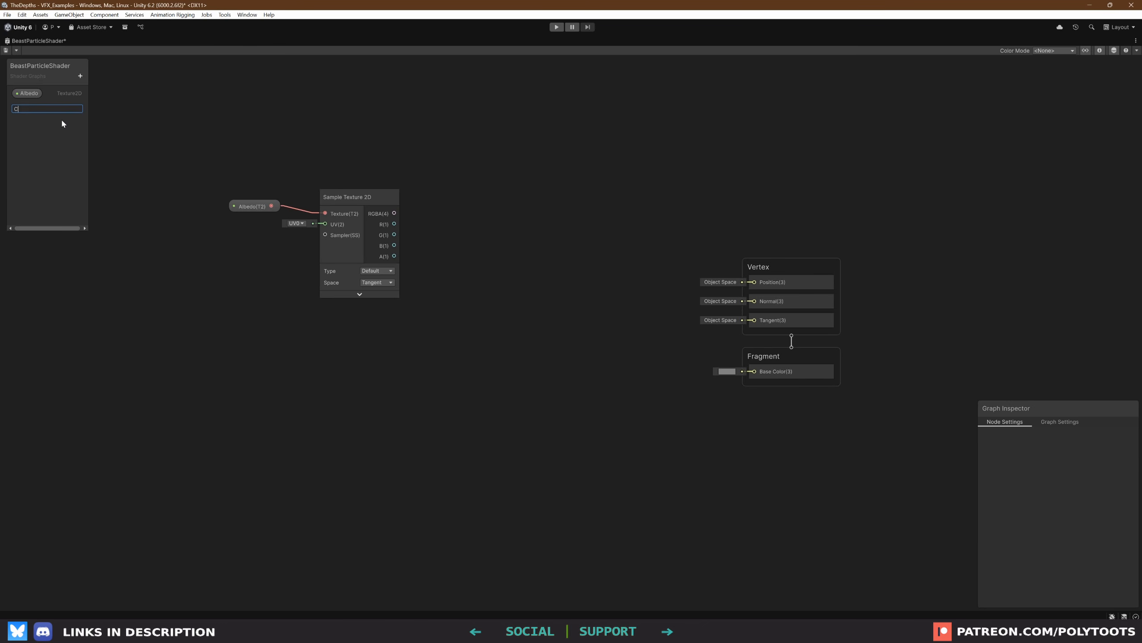
type("olour")
key("Return")
Place Colour in the graph, multiply it with the texture sample's G channel in a Multiply node, and collapse that node's preview
left_click_drag(26, 106, 482, 250)
left_click(475, 216)
key("space")
type("multiply")
double_click(504, 220)
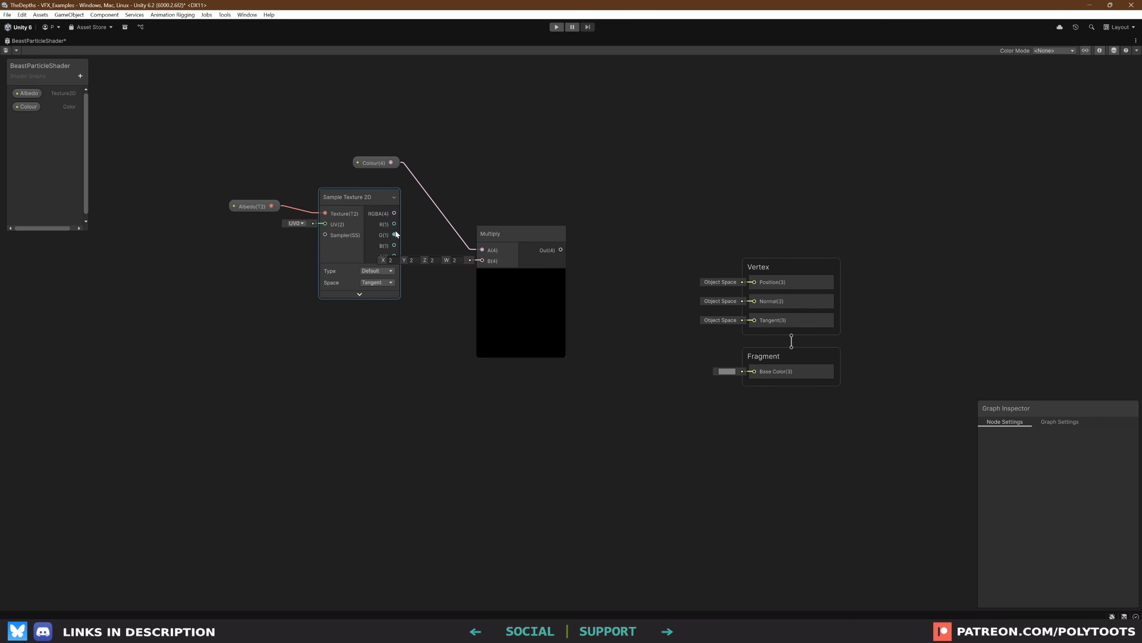
left_click_drag(394, 212, 467, 211)
left_click(471, 197)
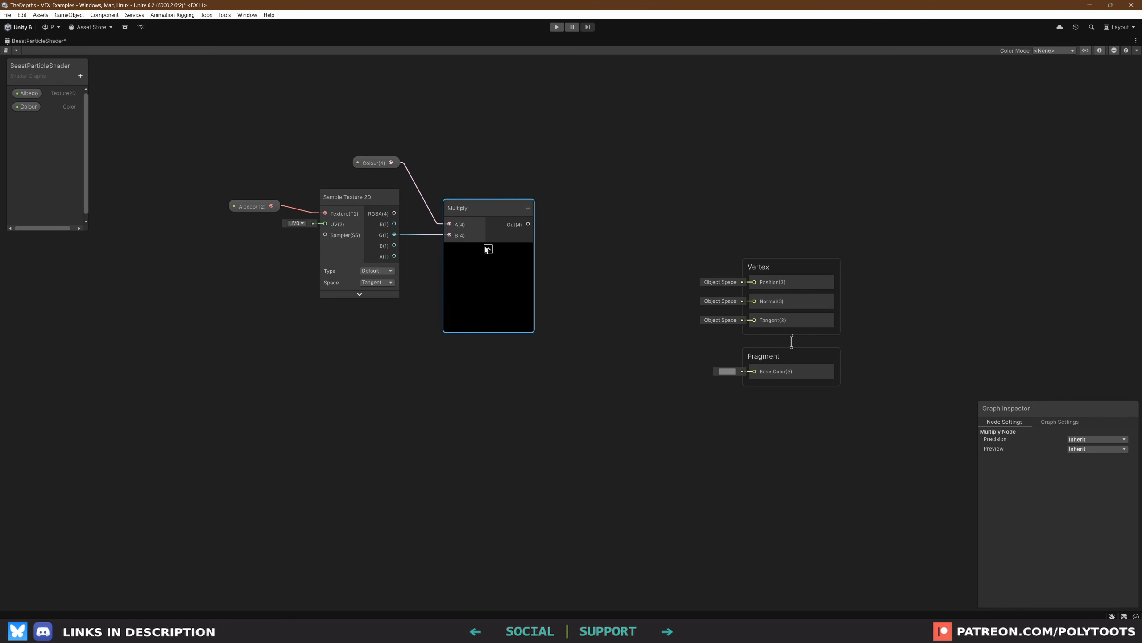
left_click(465, 211)
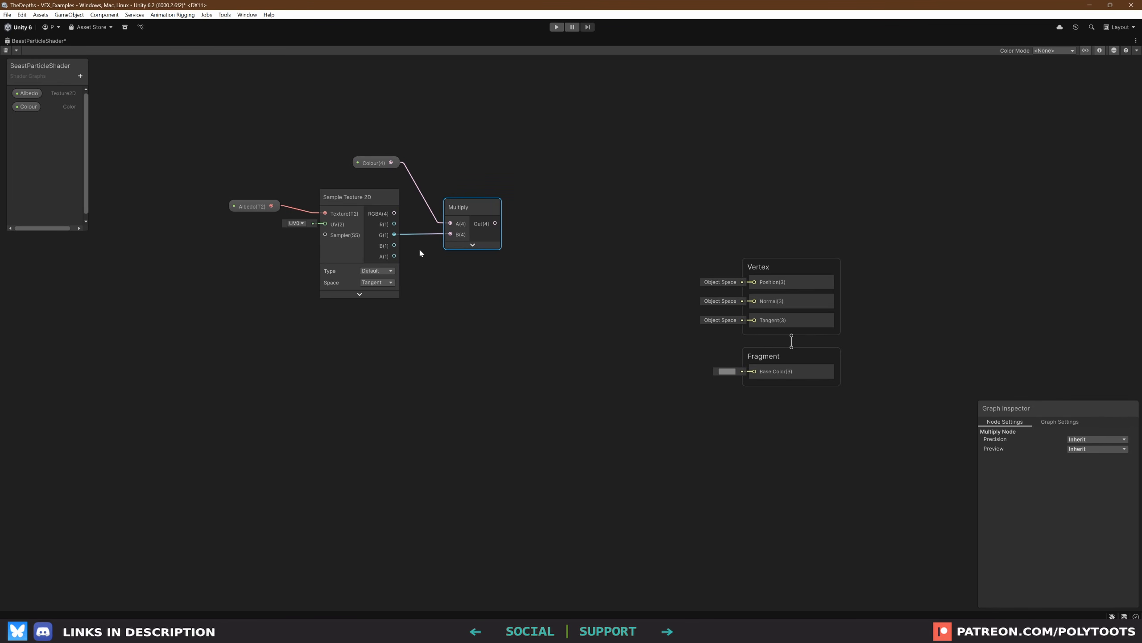
Set Particle_Texture 1's Alpha Source to None, apply the import settings, and inspect its individual channels in the preview
left_click(493, 270)
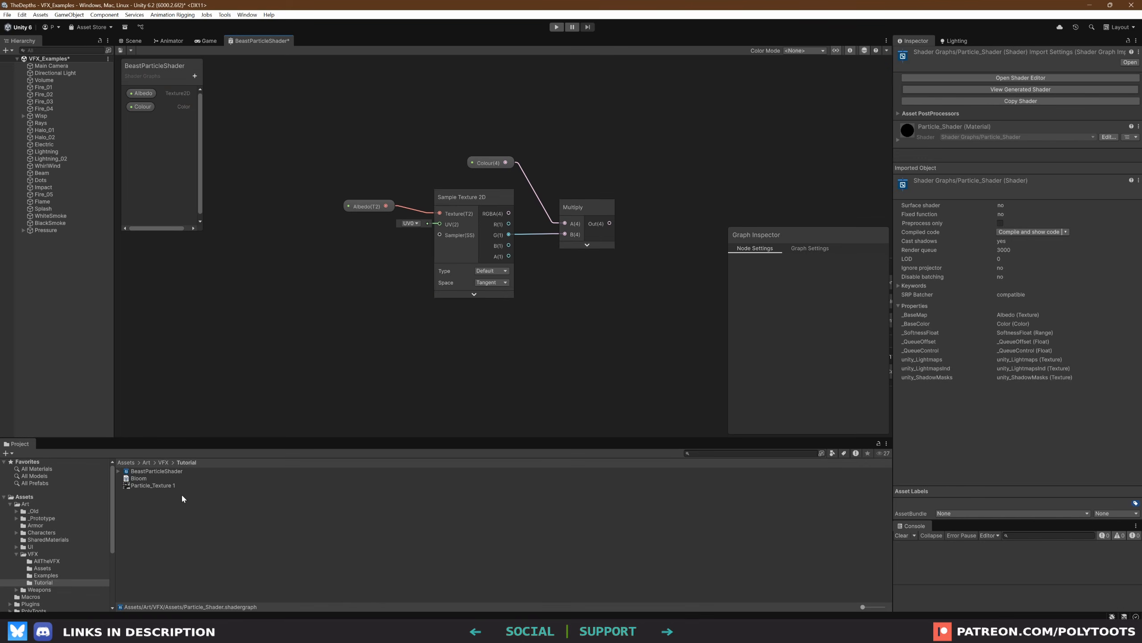
left_click(171, 486)
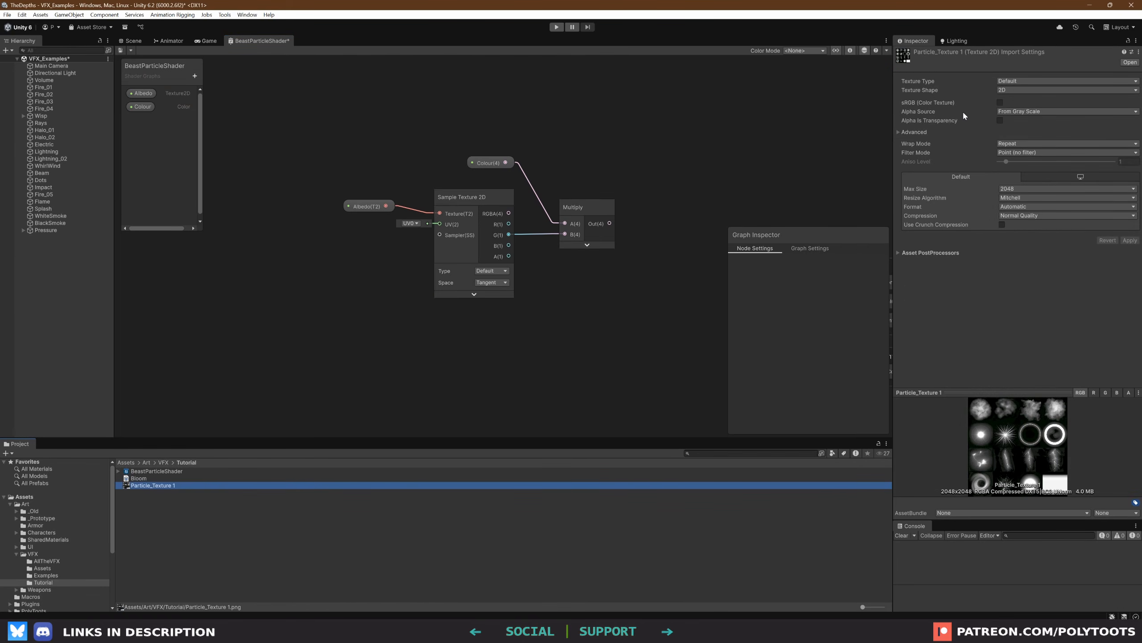
left_click(1023, 112)
left_click(1020, 123)
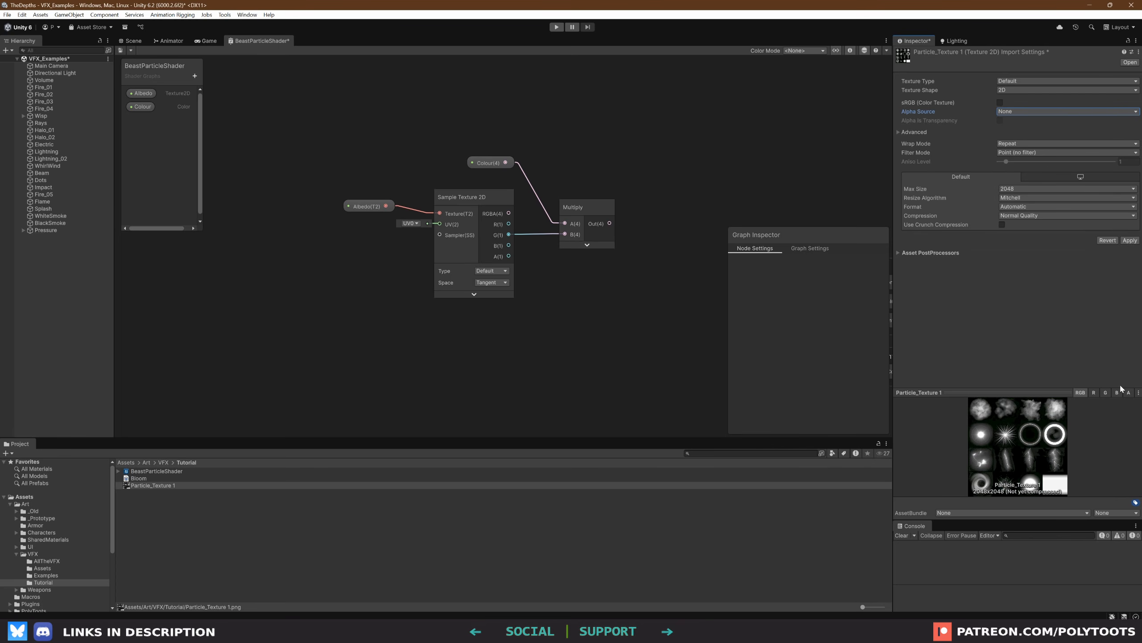
left_click(1130, 239)
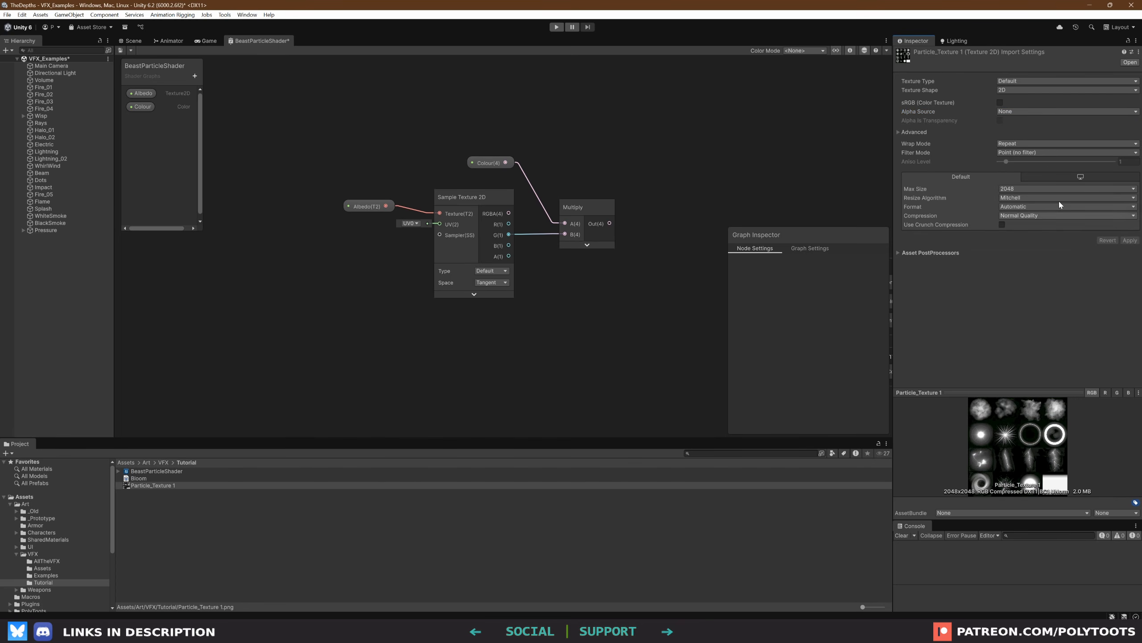
left_click(1117, 393)
left_click(1128, 392)
left_click(1117, 393)
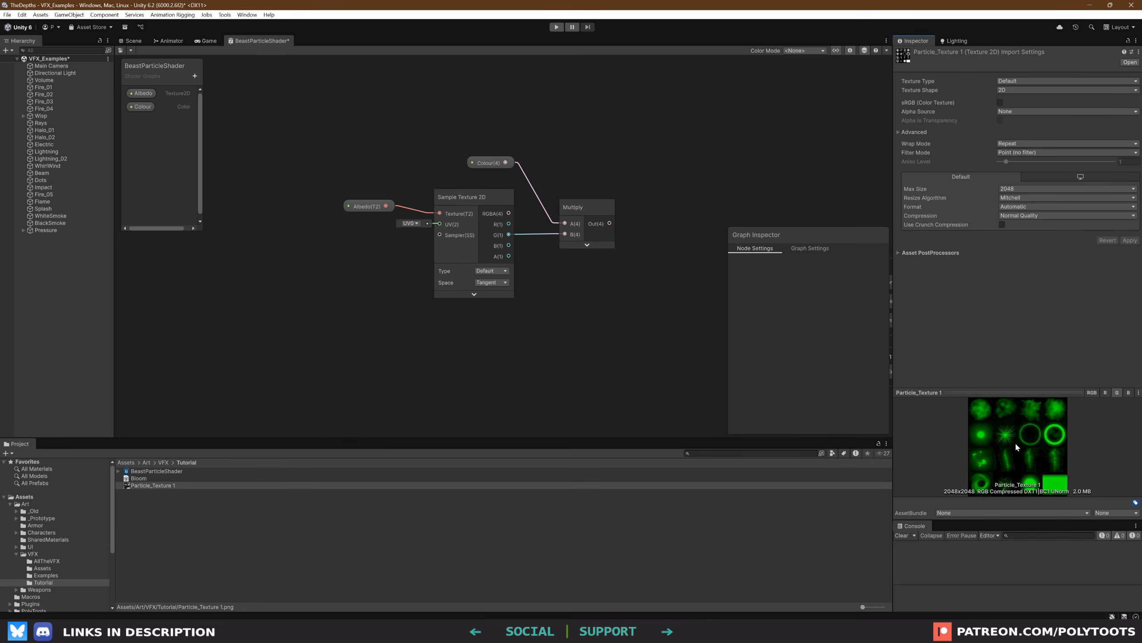
Add a Vertex Color node to the BeastParticleShader graph, below the Sample Texture 2D node
key("shift+space")
key("space")
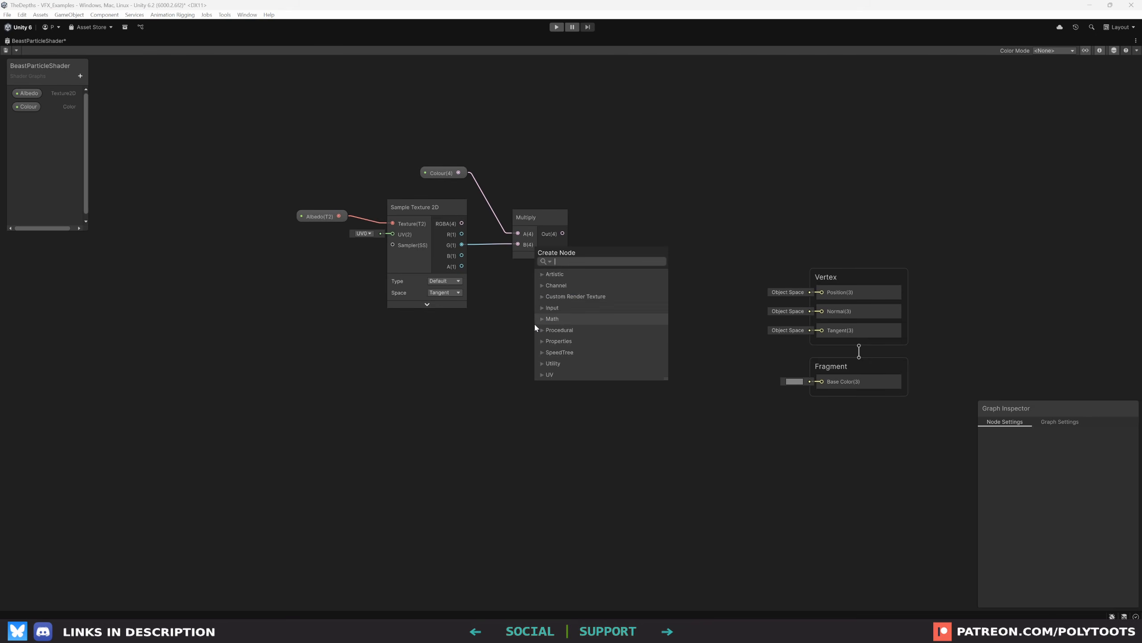
type("vertex")
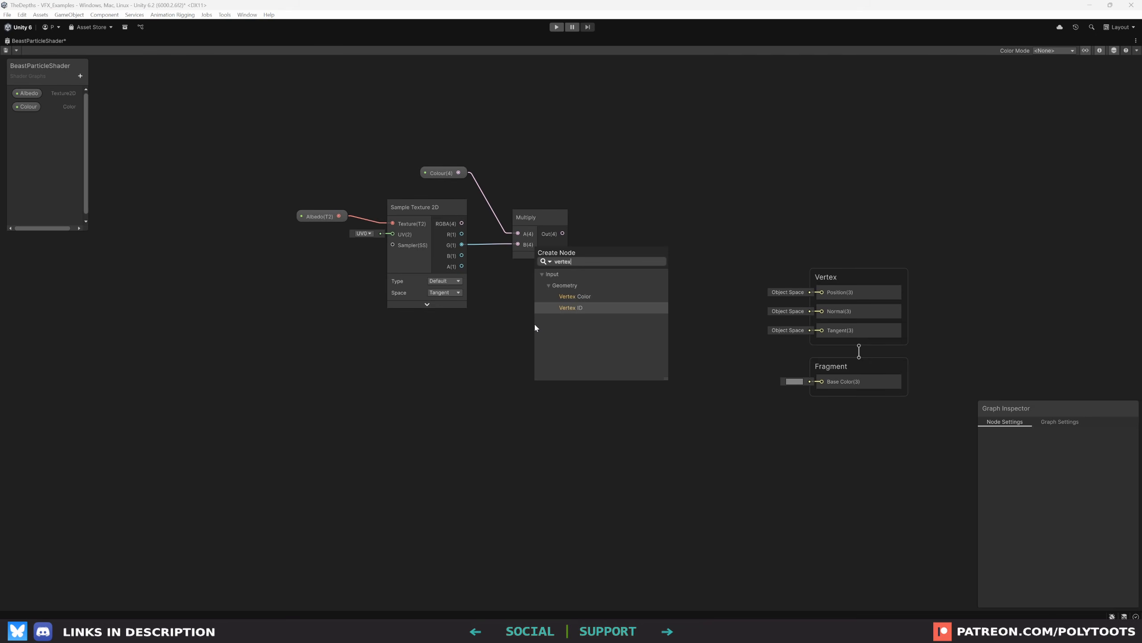
double_click(575, 296)
left_click(580, 376)
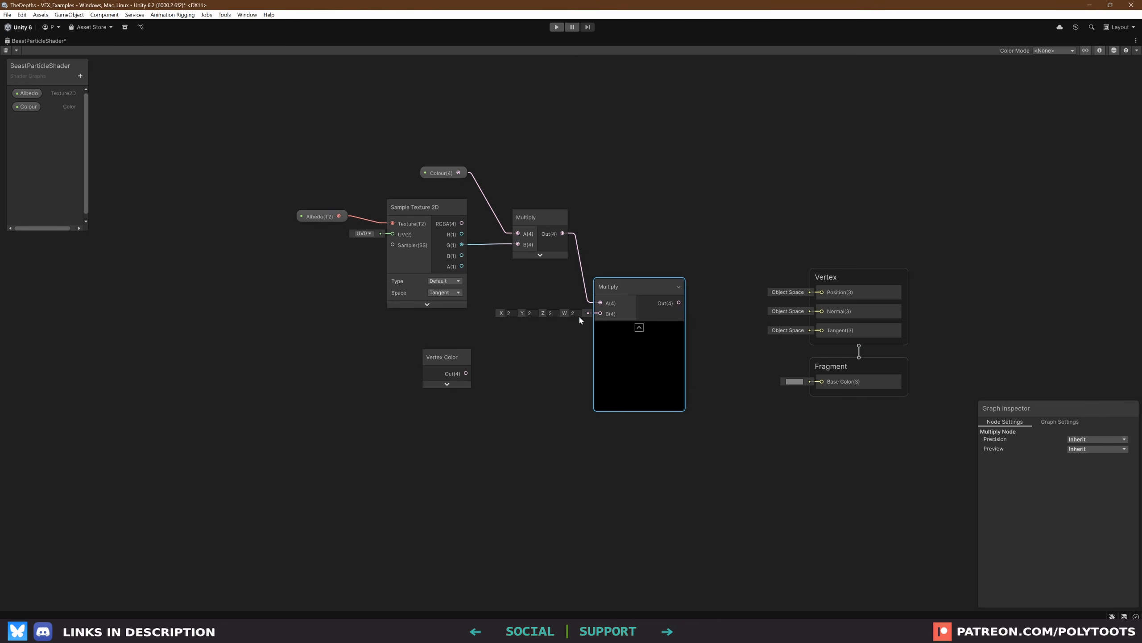
Multiply the first Multiply's output by Vertex Color in a second Multiply node, collapse its preview, and connect it to Base Color
left_click_drag(466, 374, 614, 284)
left_click(639, 327)
left_click_drag(636, 296, 822, 381)
left_click(760, 405)
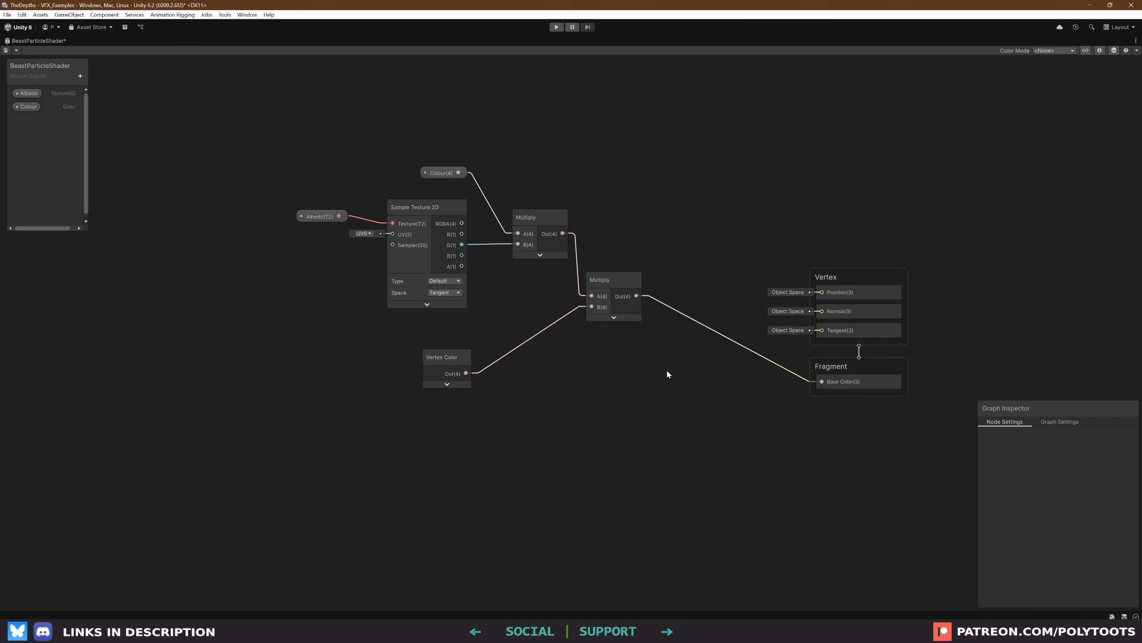
Set the shader graph's Surface Type to Transparent
middle_click_drag(667, 372, 651, 364)
left_click(1060, 423)
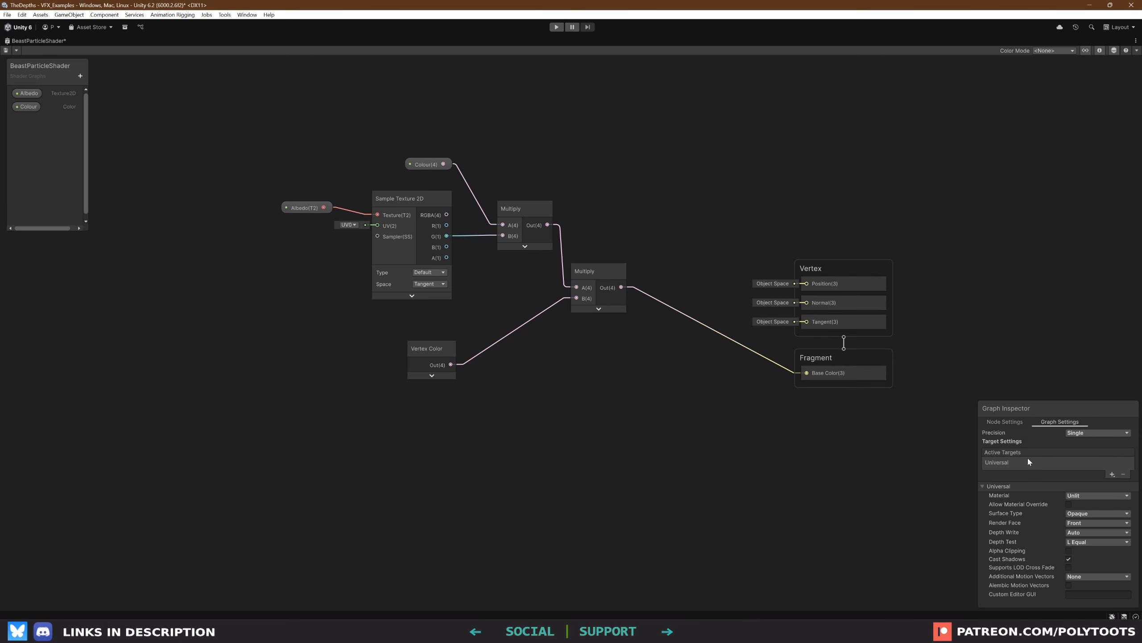
left_click(1083, 514)
left_click(1087, 534)
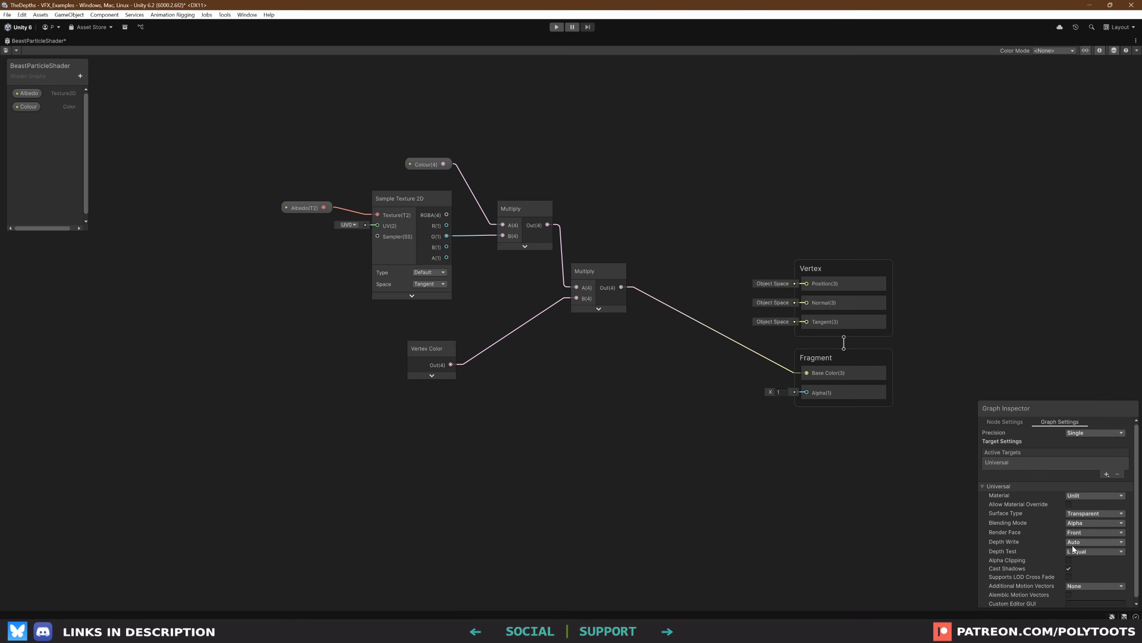
Move the Vertex Color node up slightly, add a Split node beside it, and feed Vertex Color into the Split
left_click_drag(427, 349, 423, 332)
left_click(555, 368)
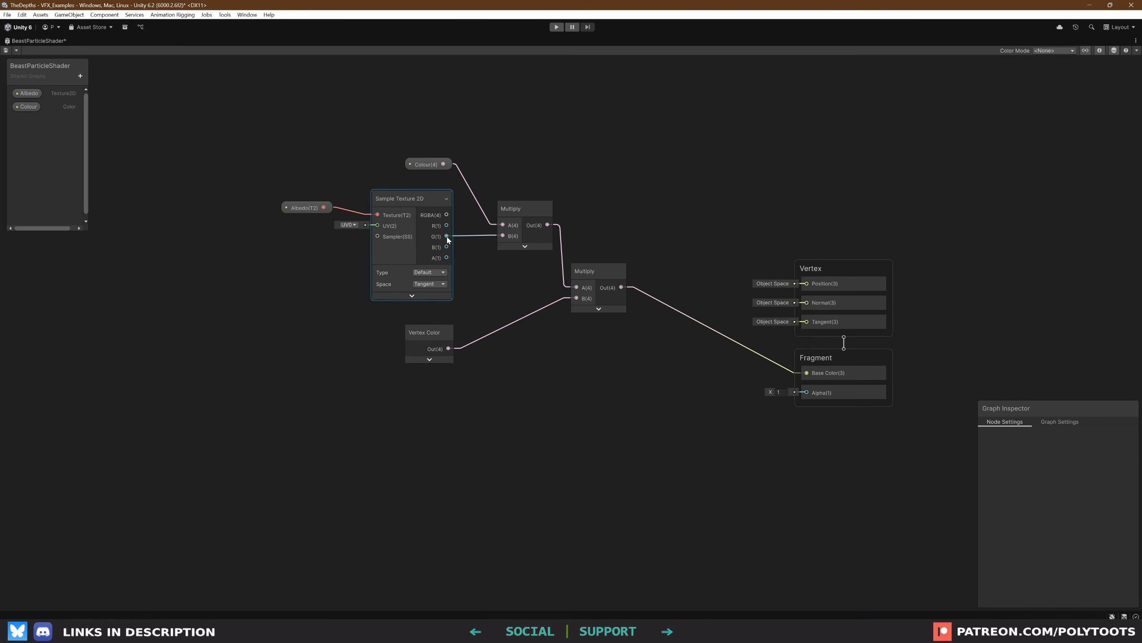
left_click_drag(425, 334, 425, 336)
left_click(486, 365)
key("space")
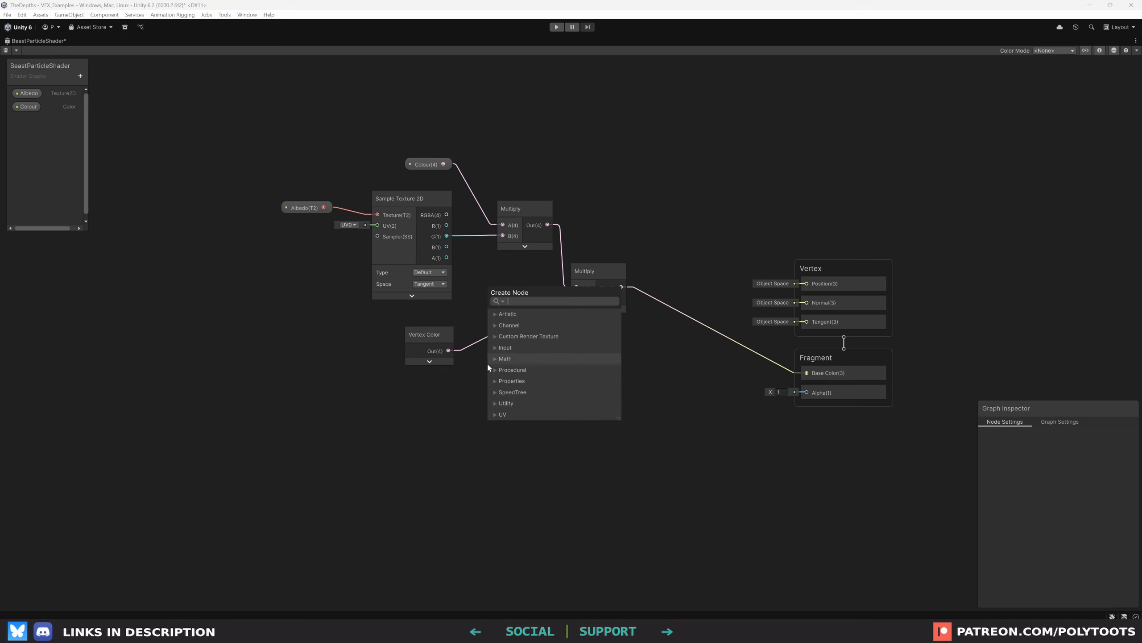
type("split")
key("Return")
left_click_drag(445, 353, 502, 377)
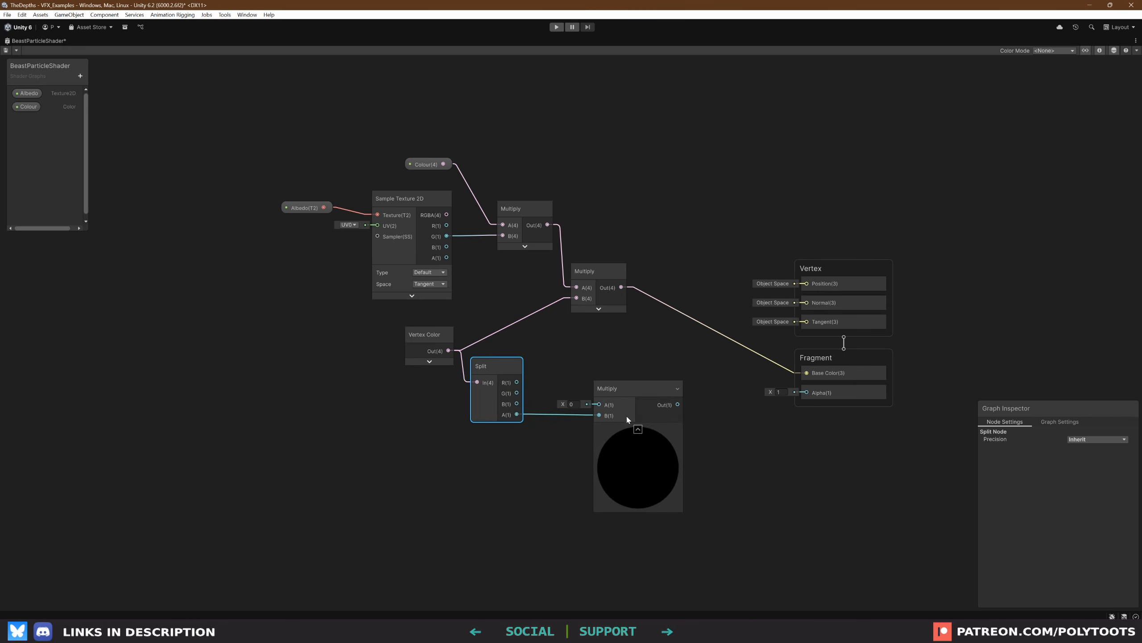
Multiply the Split's A output by the texture sample's G channel in a collapsed Multiply node and connect it to Alpha
left_click(620, 428)
left_click_drag(615, 397, 621, 396)
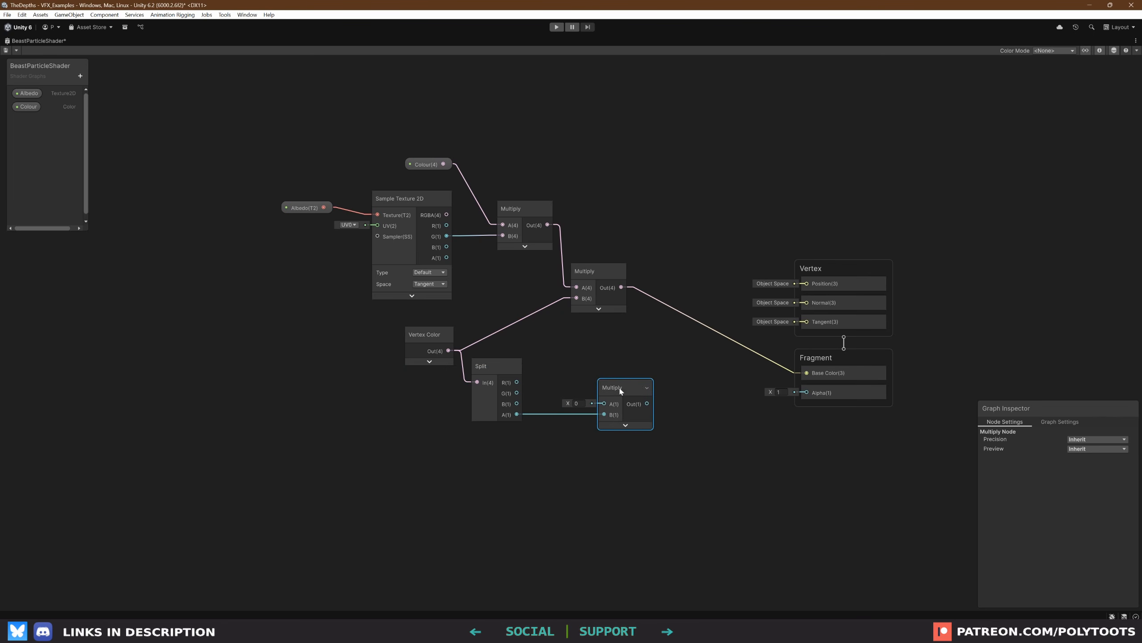
left_click_drag(446, 236, 806, 392)
Switch the Colour property's Mode to HDR and set its default value to white with full alpha
left_click(431, 166)
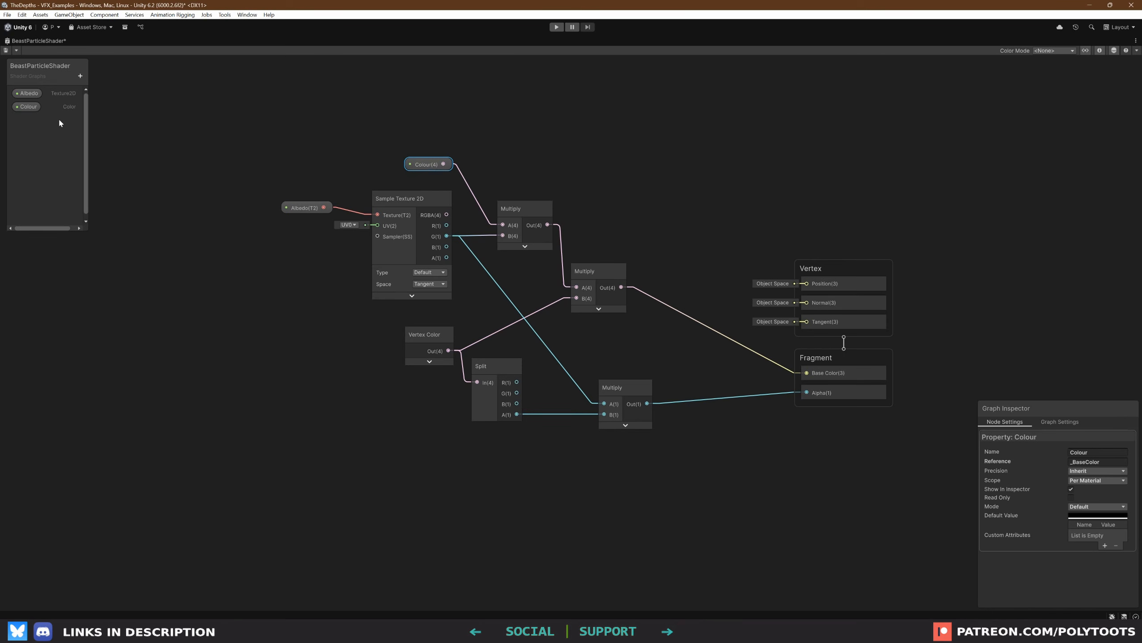
left_click(27, 107)
left_click(1080, 508)
left_click(1082, 526)
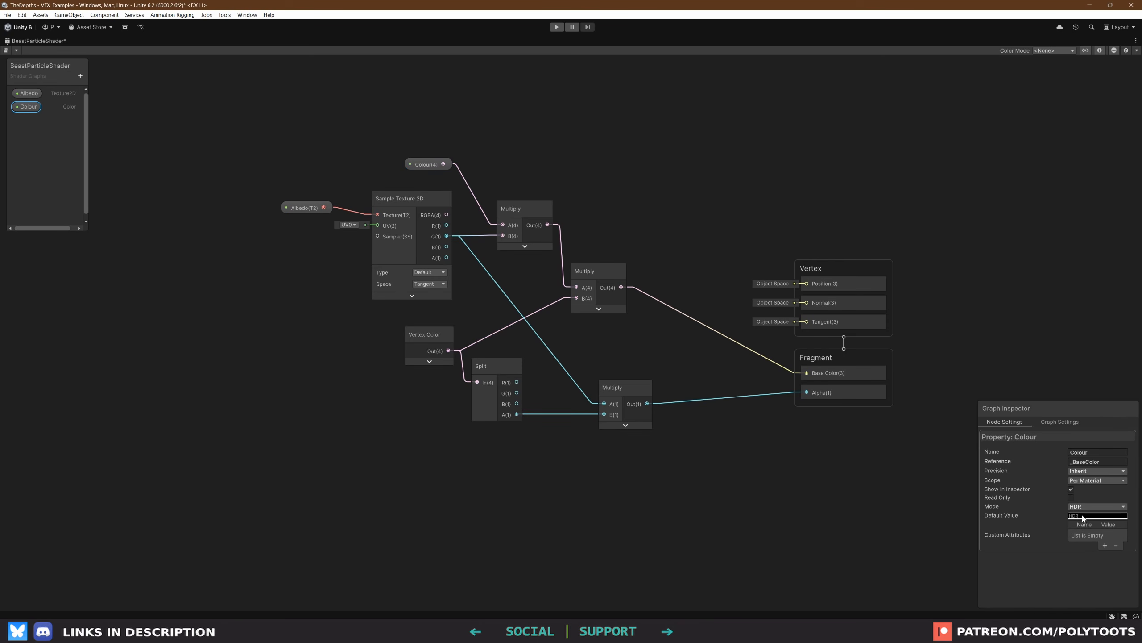
left_click(1076, 517)
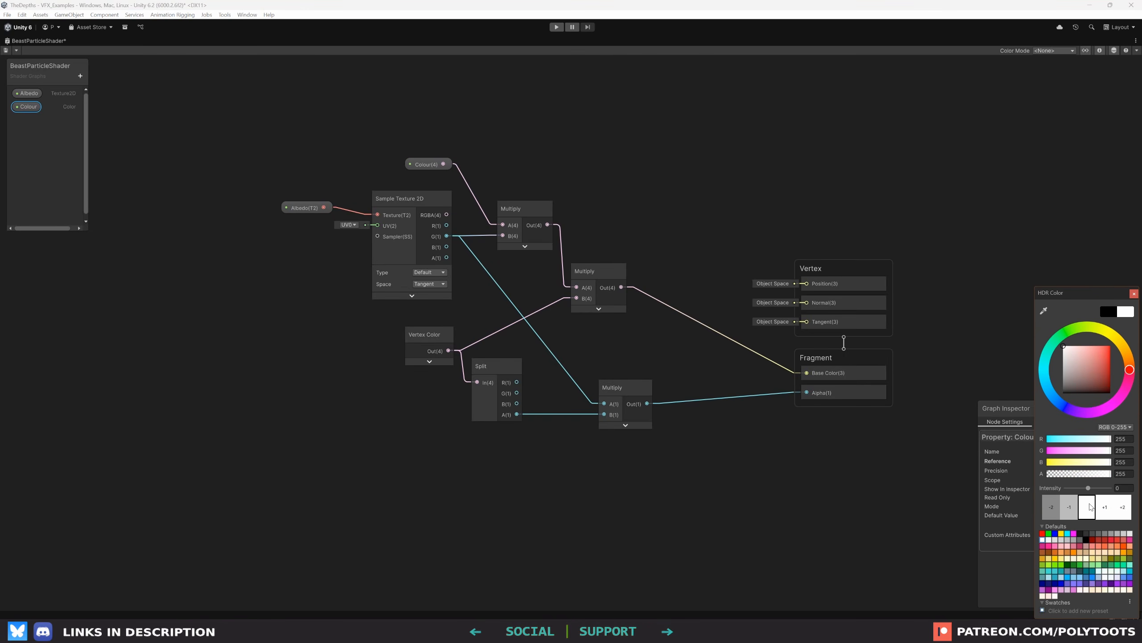
left_click(1014, 492)
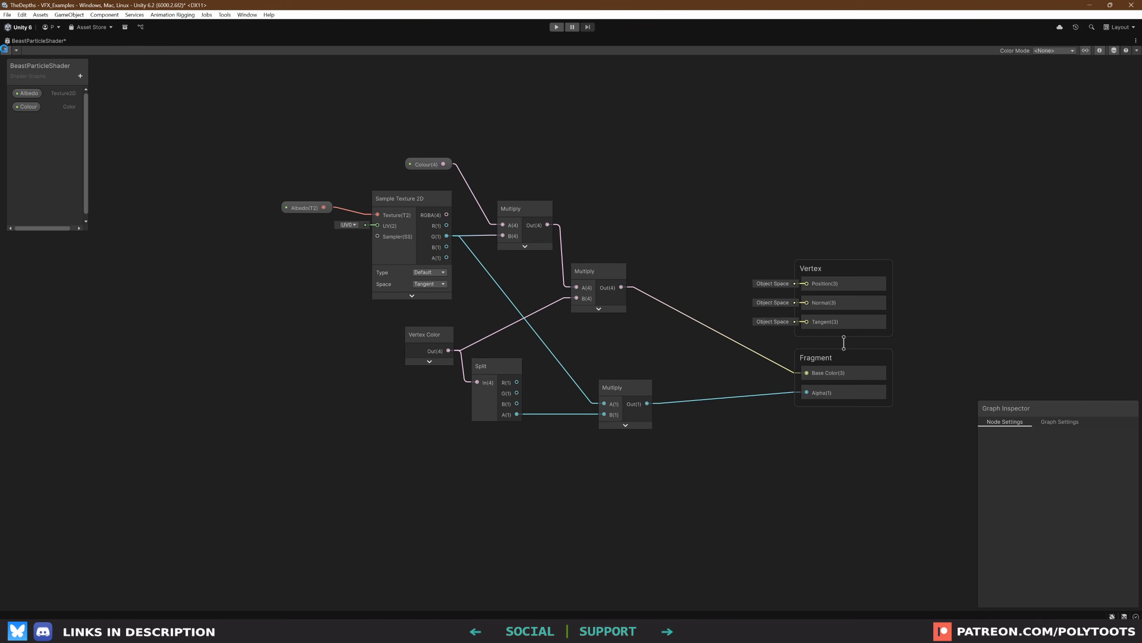
Create a material from BeastParticleShader in the Tutorial folder and assign it to the Renderer of all the particle systems
key("shift+space")
right_click(143, 471)
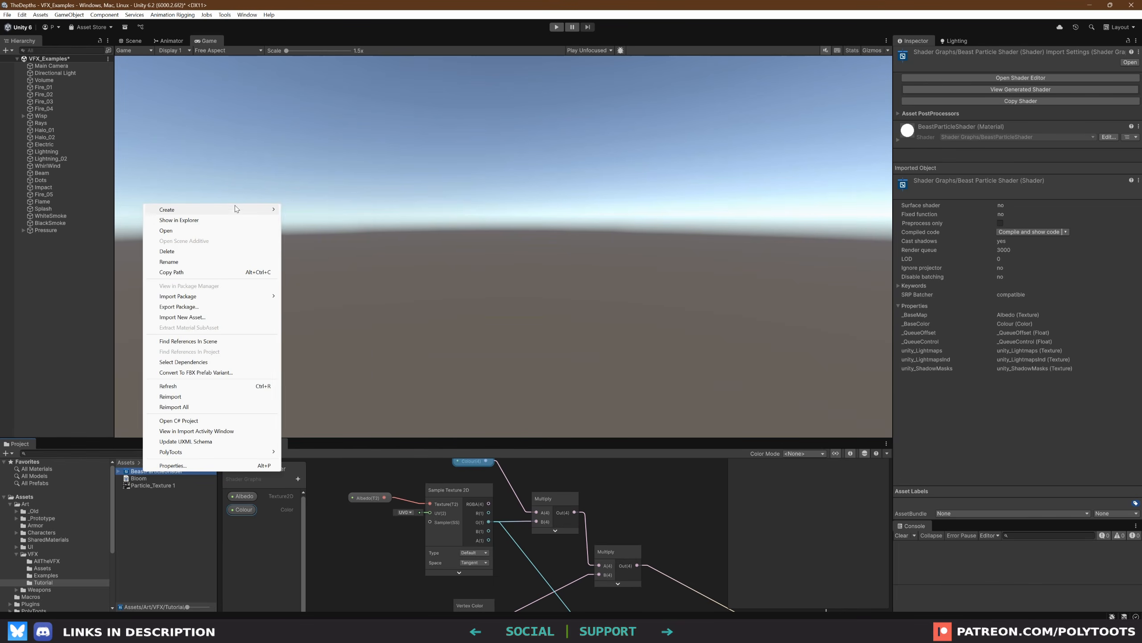
mouse_move(236, 210)
left_click(306, 220)
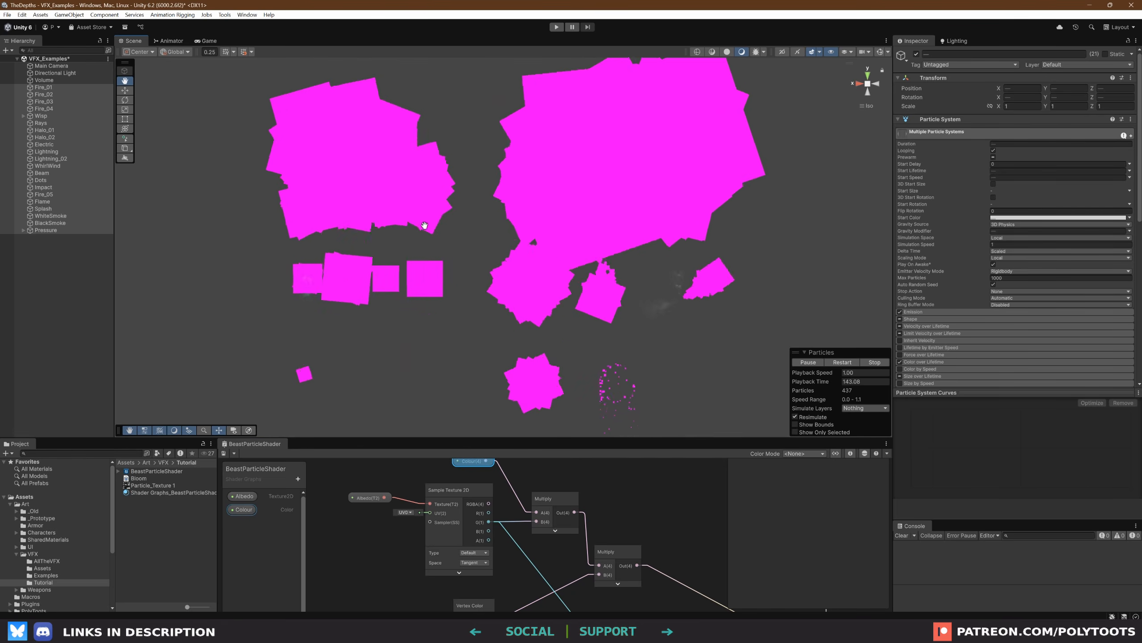
scroll(1021, 346, "down", 10)
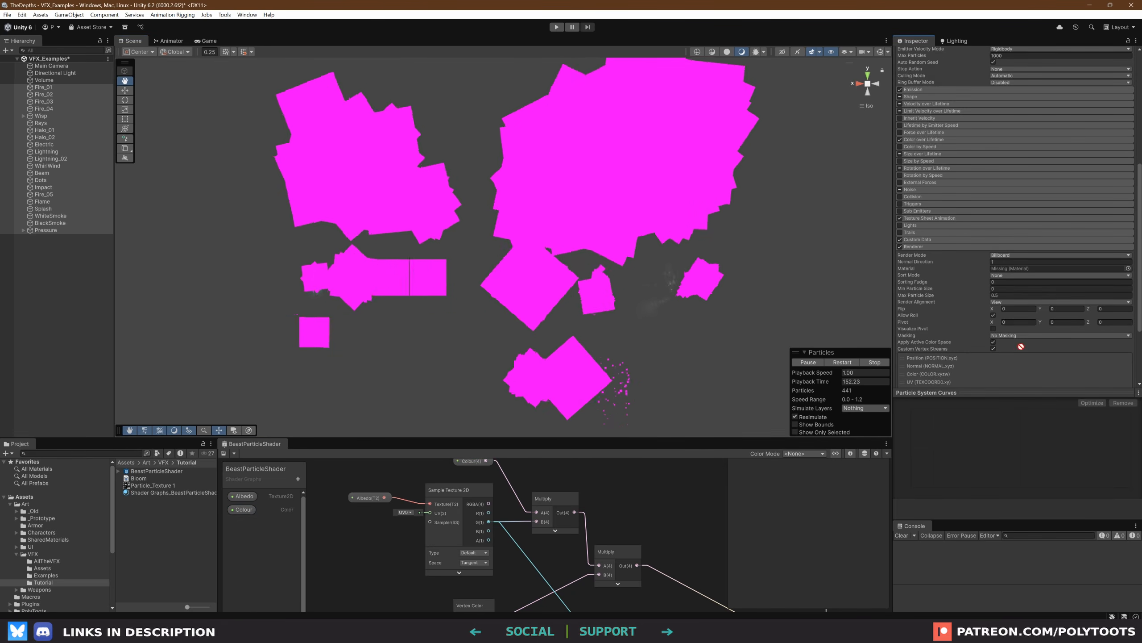
left_click_drag(1021, 346, 1003, 269)
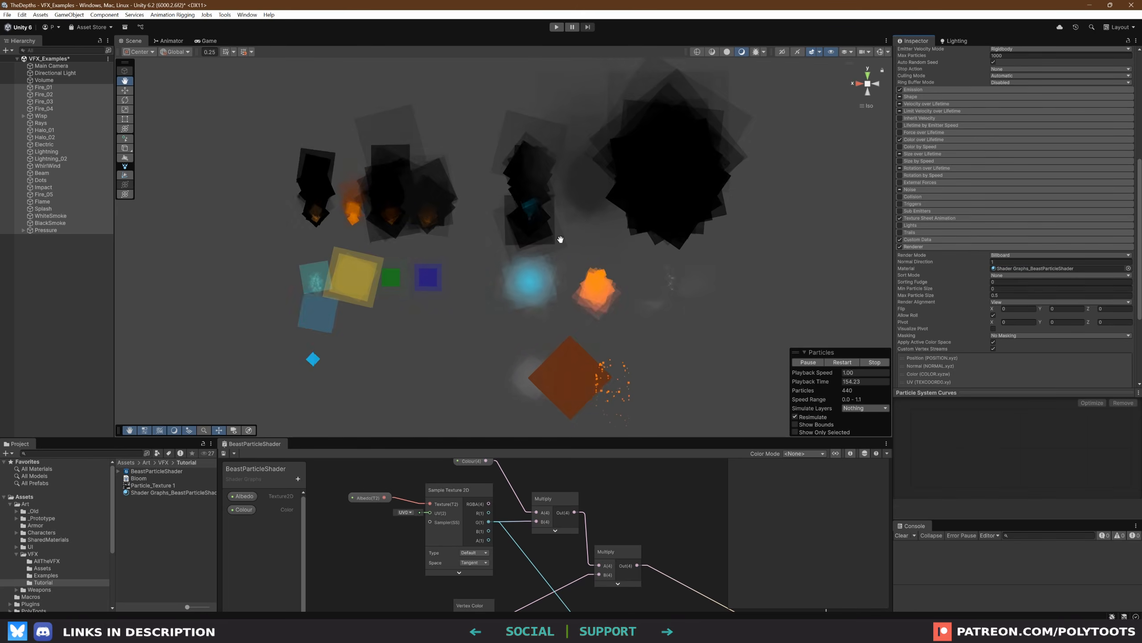
Assign Particle_Texture 1 to the Albedo input of the Shader Graphs_BeastParticleShader material
left_click(173, 492)
left_click_drag(153, 486, 1124, 107)
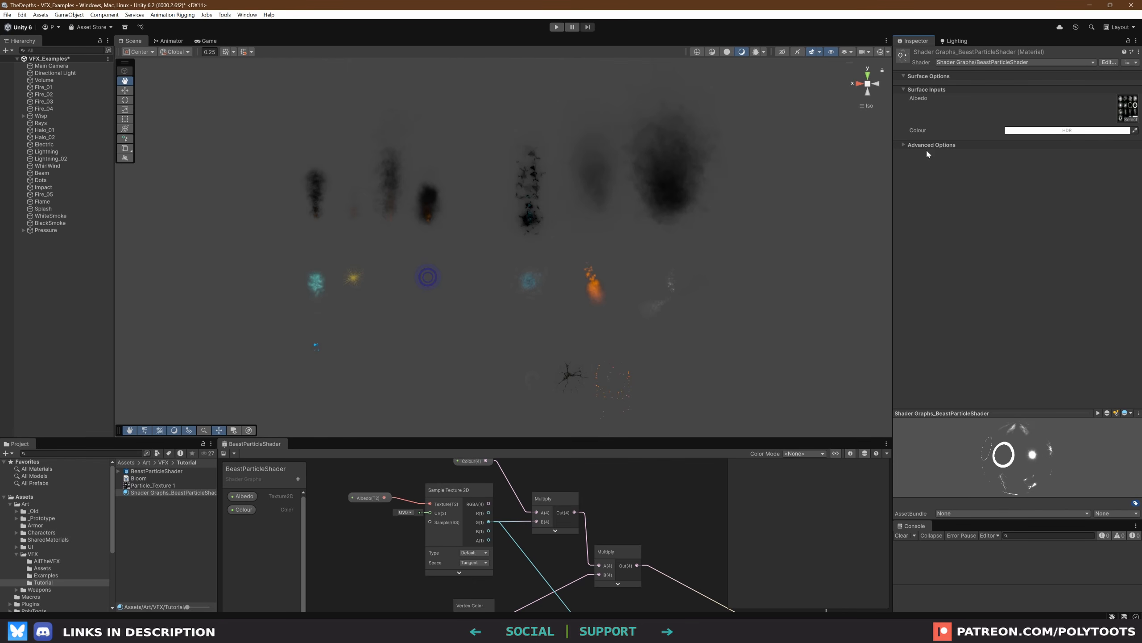
scroll(512, 258, "up", 2)
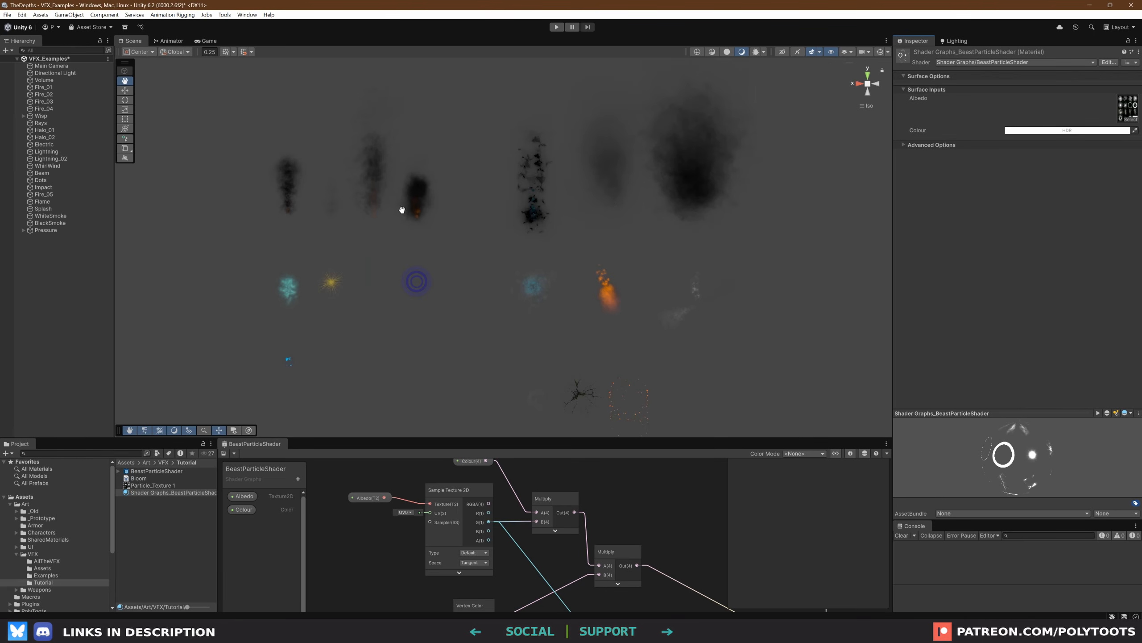
Raise the HDR intensity of the material's Colour to 5.1
left_click(64, 229)
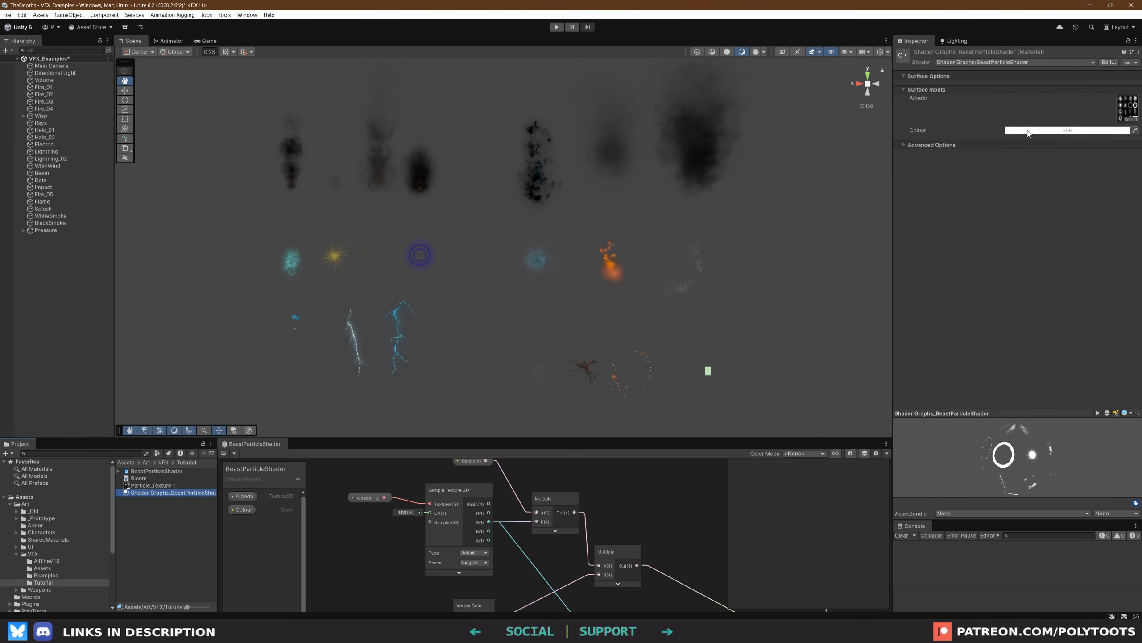
left_click(1028, 131)
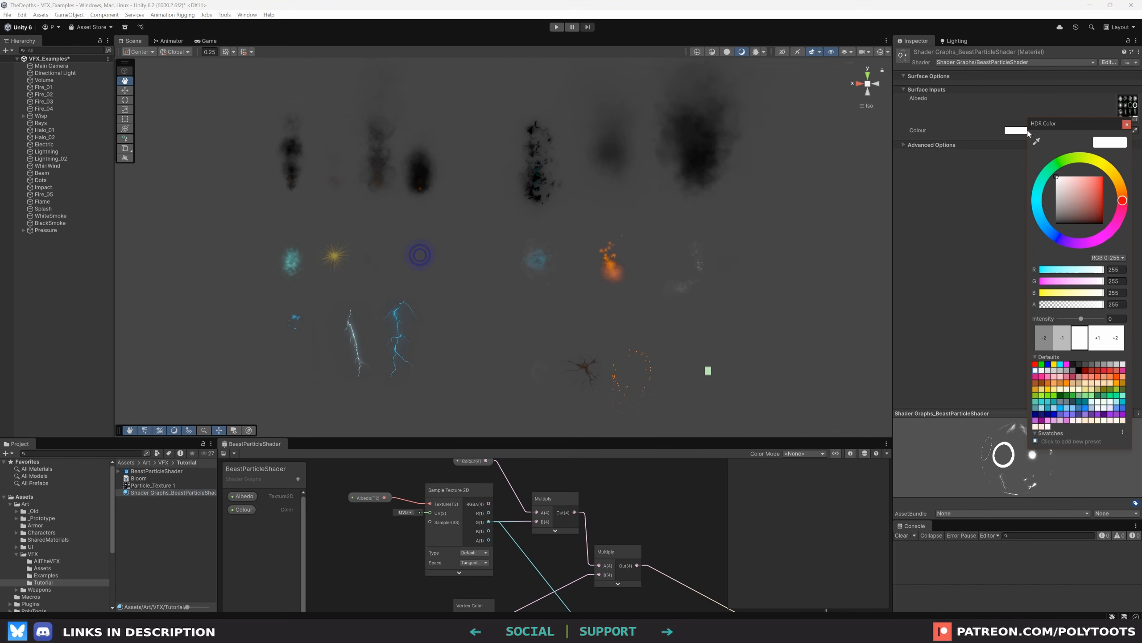
left_click_drag(1082, 319, 1092, 318)
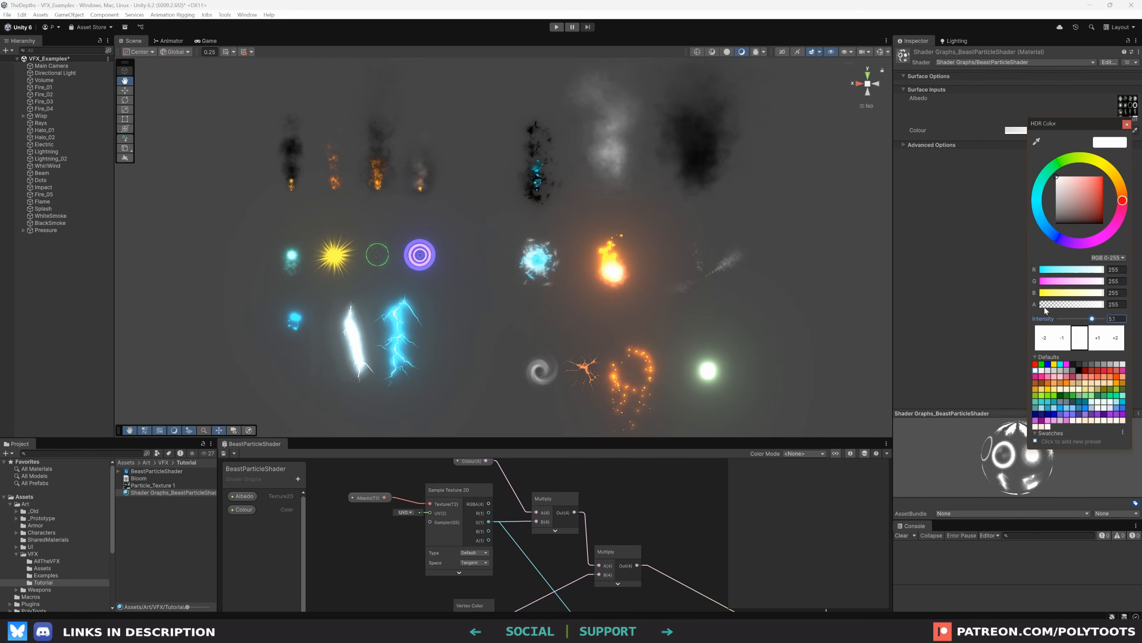
left_click(953, 187)
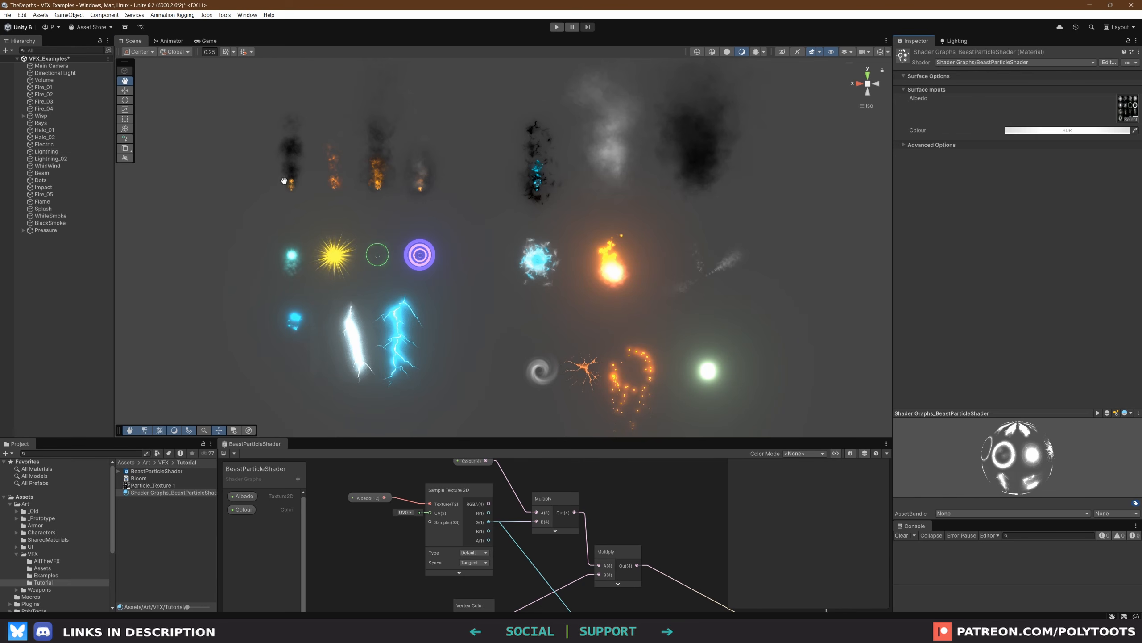
Select the Rays particle effect in the scene with the Move tool
key("w")
left_click(341, 259)
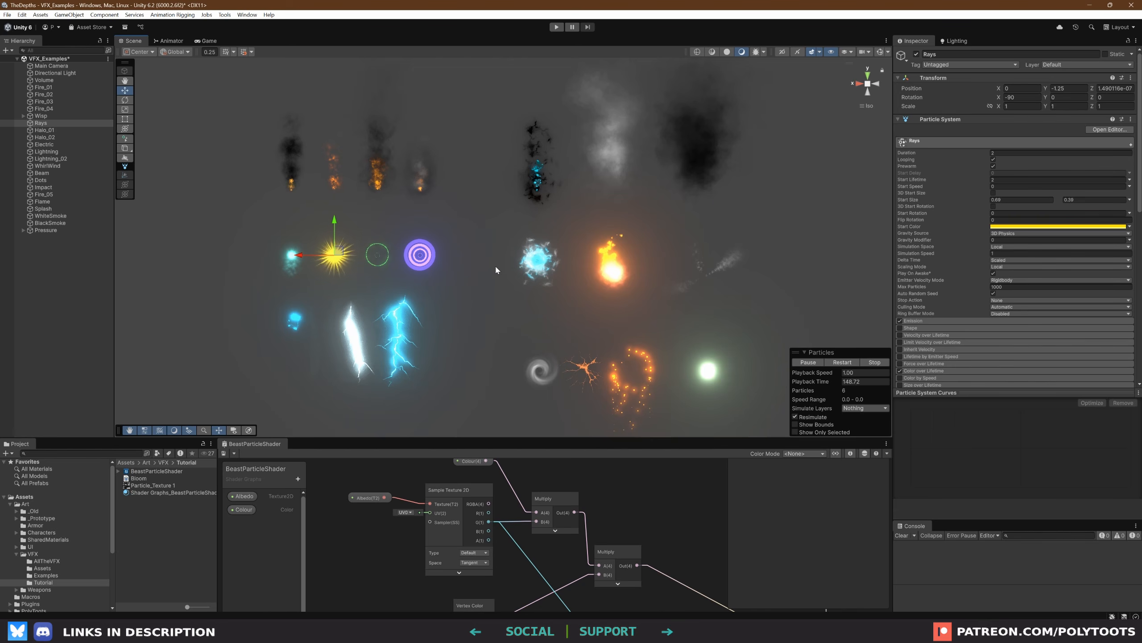
middle_click_drag(512, 255, 512, 248)
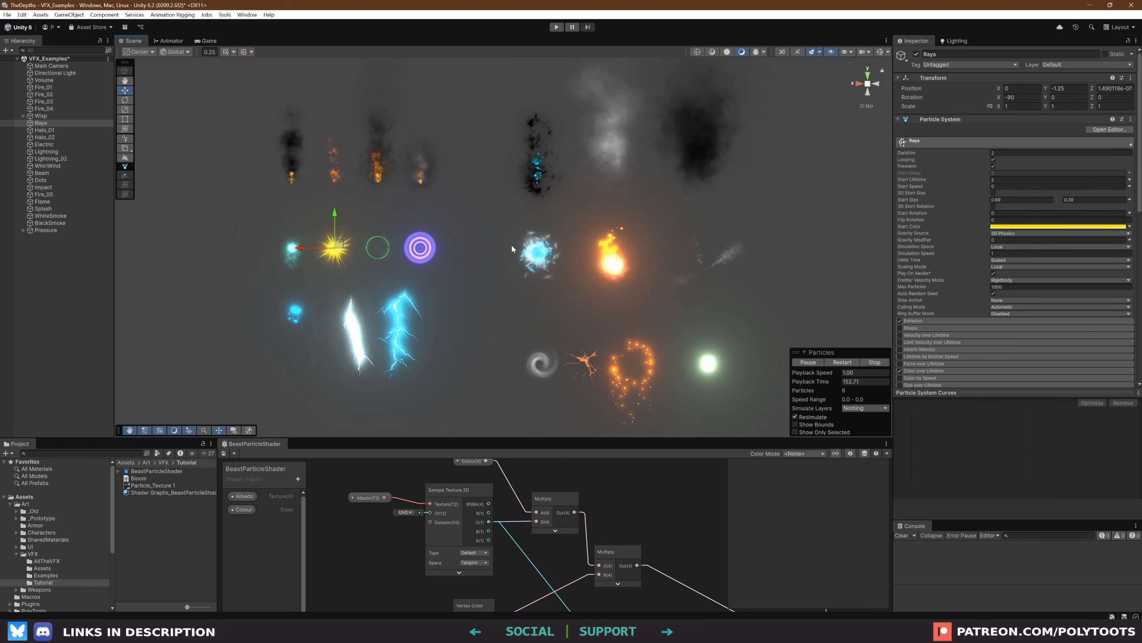
Delete the Colour property from BeastParticleShader and position the inline HDR Color node above the Sample Texture 2D node
scroll(560, 492, "down", 5)
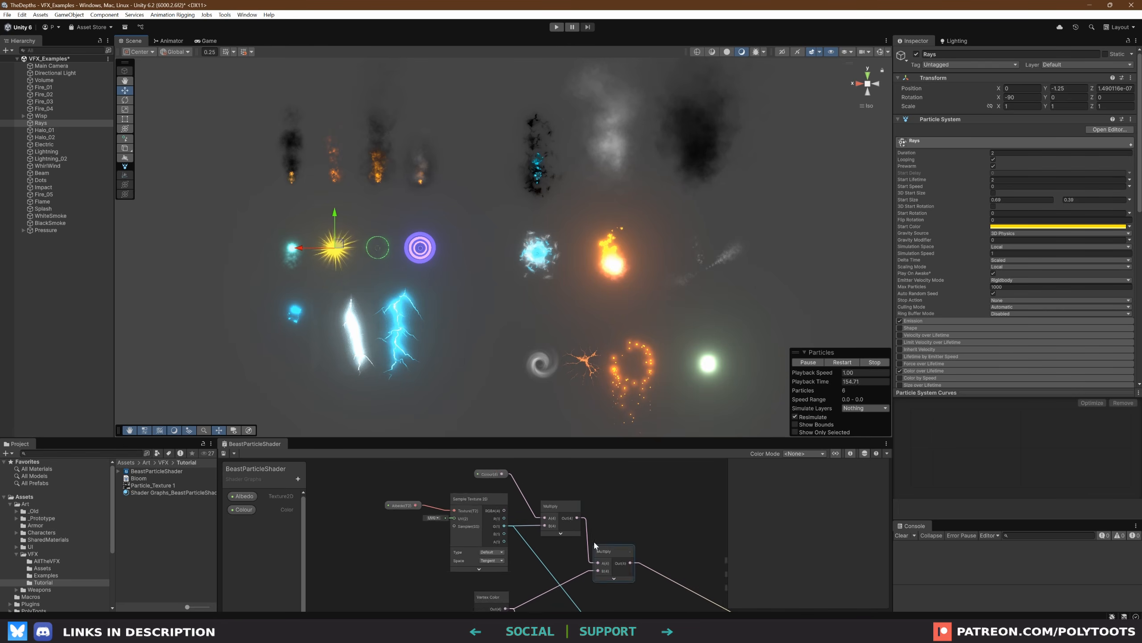
middle_click_drag(574, 544, 569, 553)
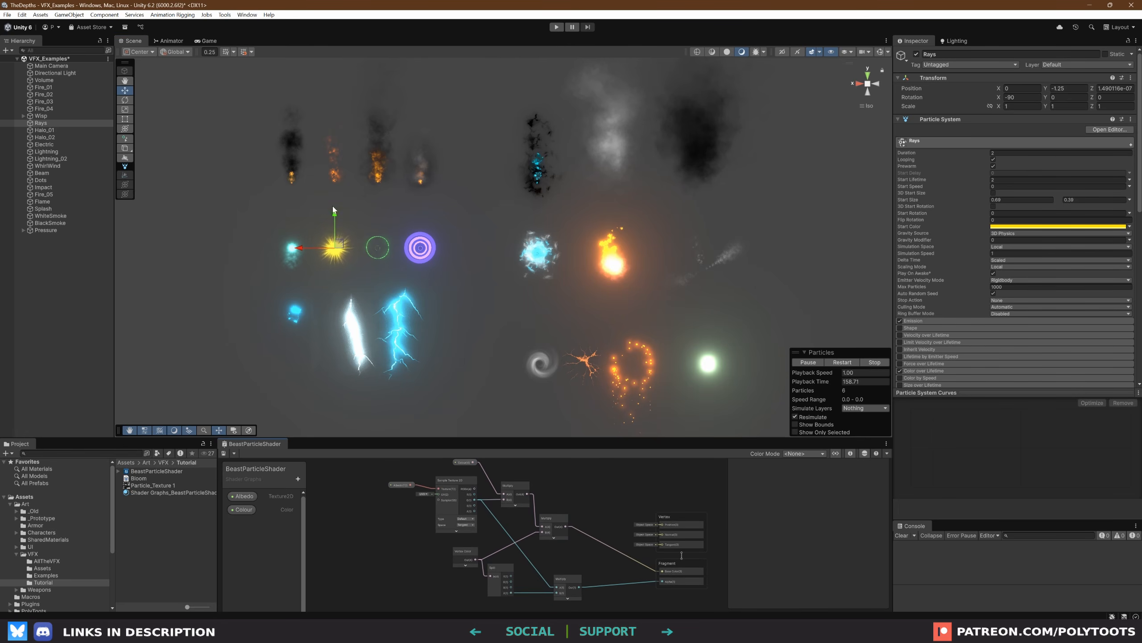
key("shift+space")
left_click(20, 107)
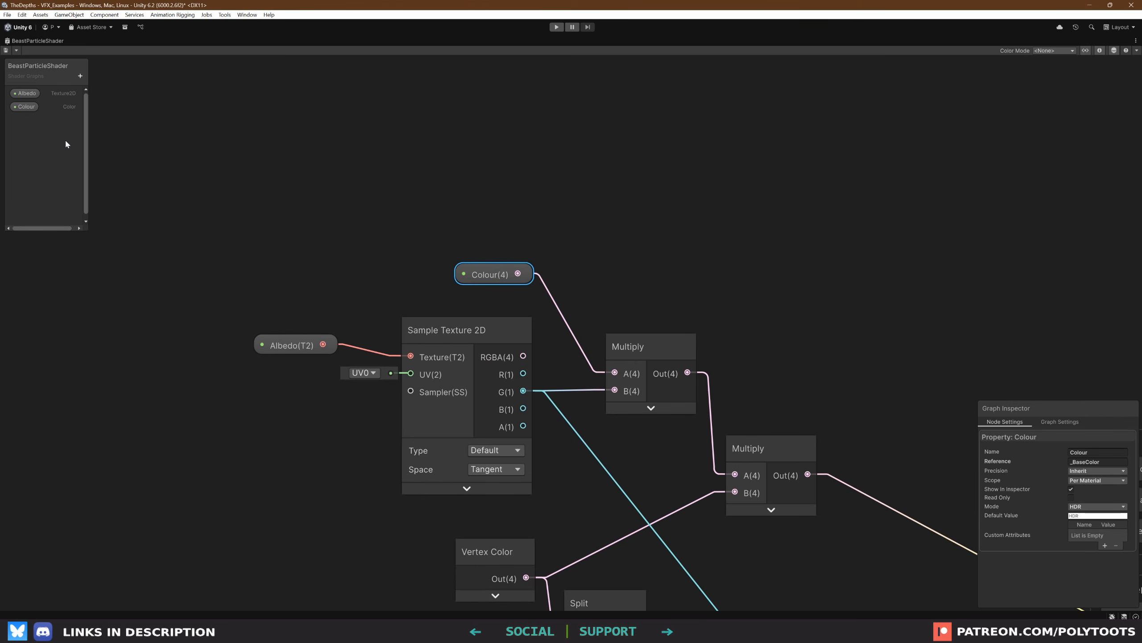
key("Delete")
left_click_drag(536, 284, 509, 220)
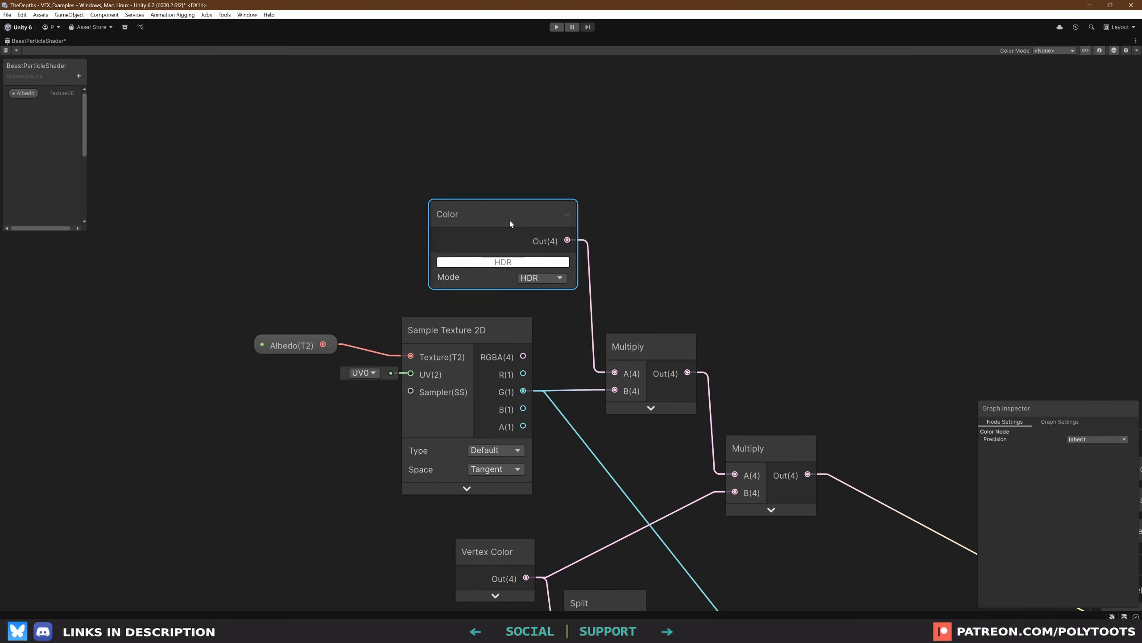
Replace the Color node with a UV node feeding a Split node, placed above Sample Texture 2D
key("Delete")
middle_click_drag(451, 201, 474, 246)
key("space")
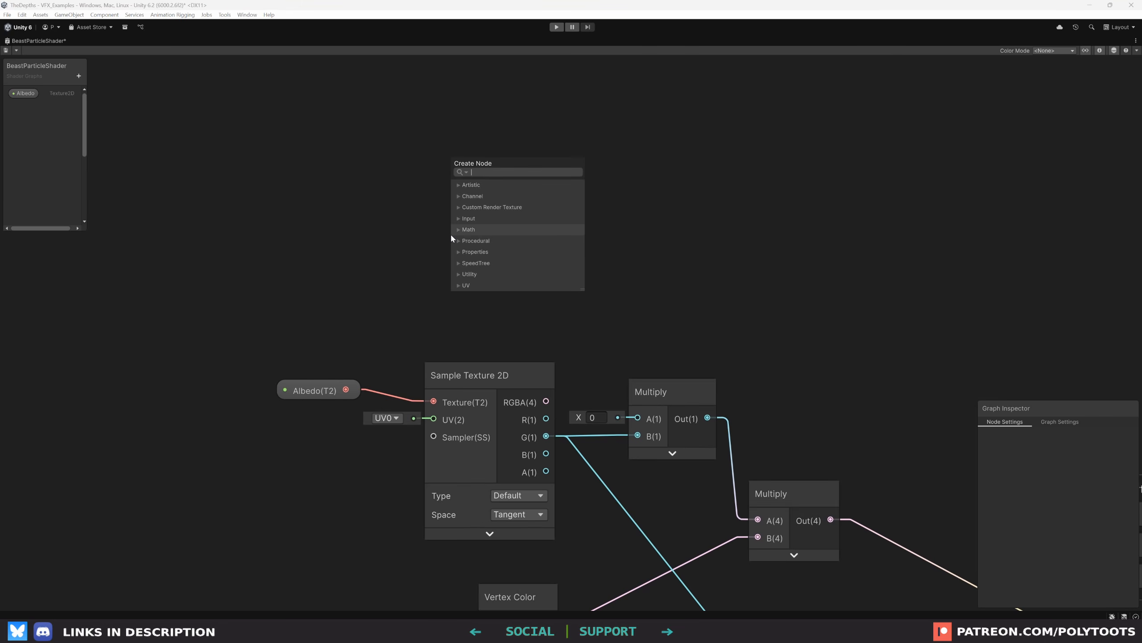
type("uv")
key("Return")
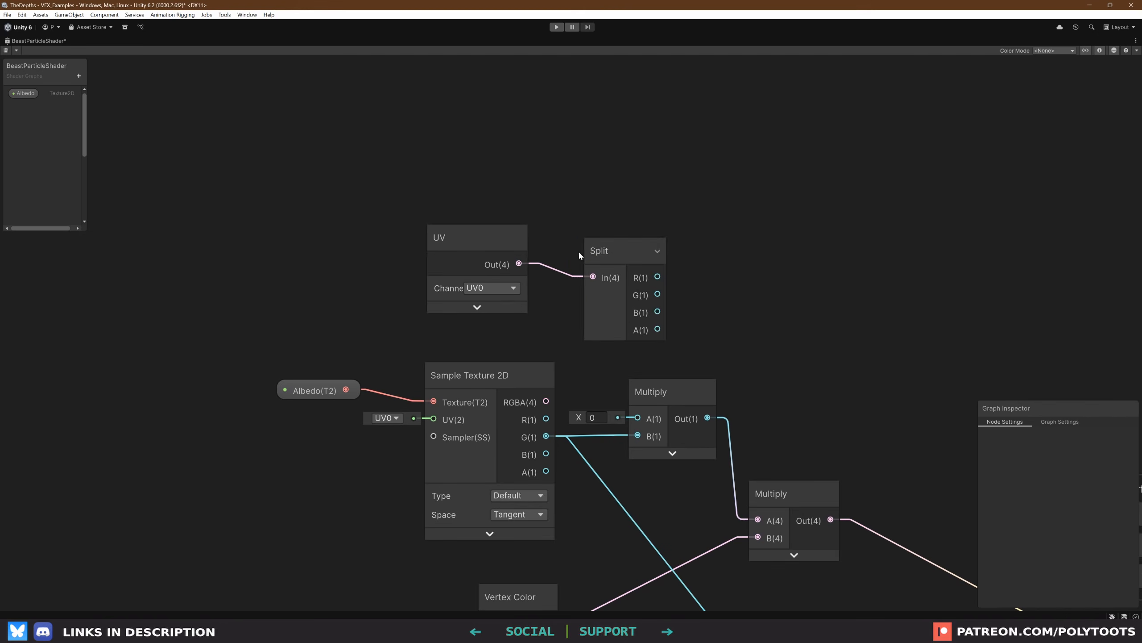
left_click(599, 250)
left_click_drag(599, 250, 572, 239)
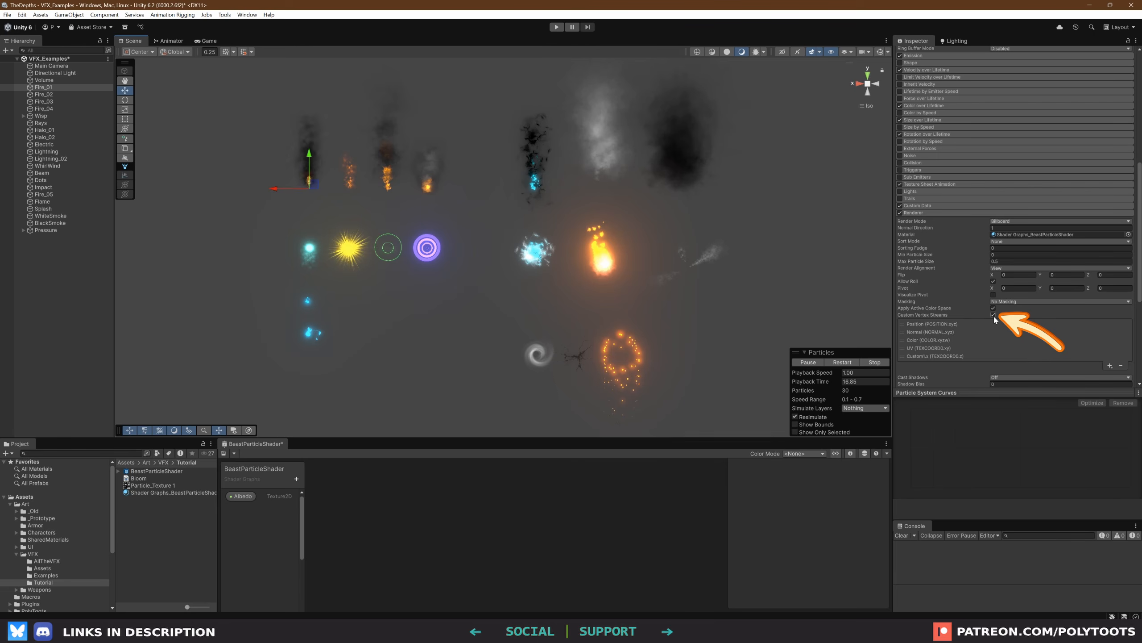
Remove the last custom vertex stream from Fire_01's Renderer and add a Custom1.x stream after UV
left_click(1098, 356)
left_click(1122, 367)
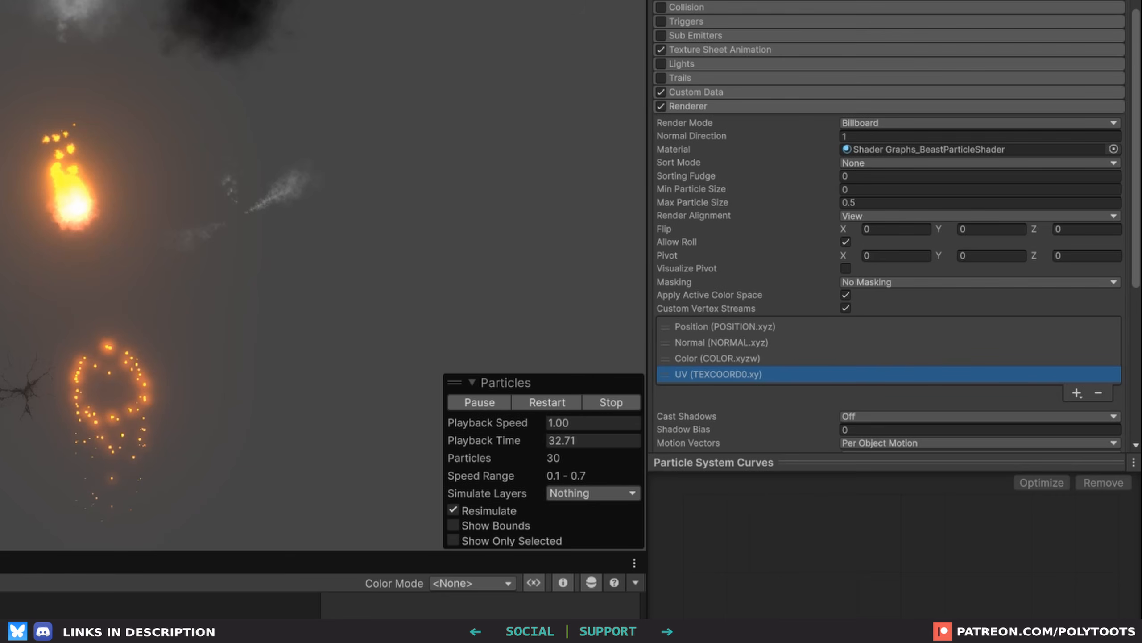
left_click(1075, 386)
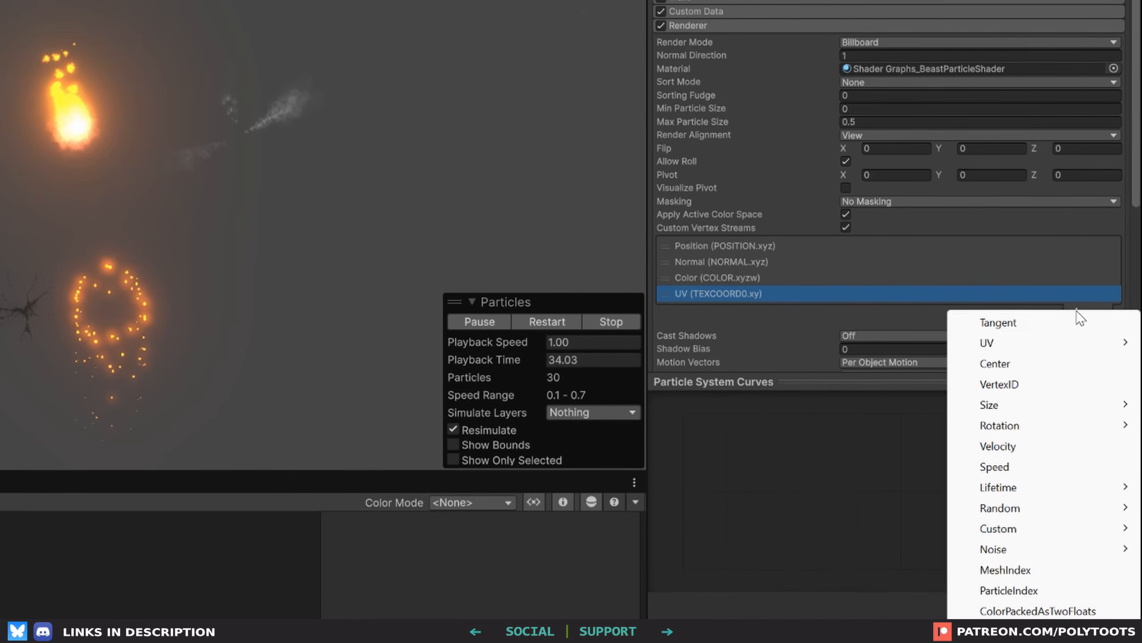
mouse_move(1026, 604)
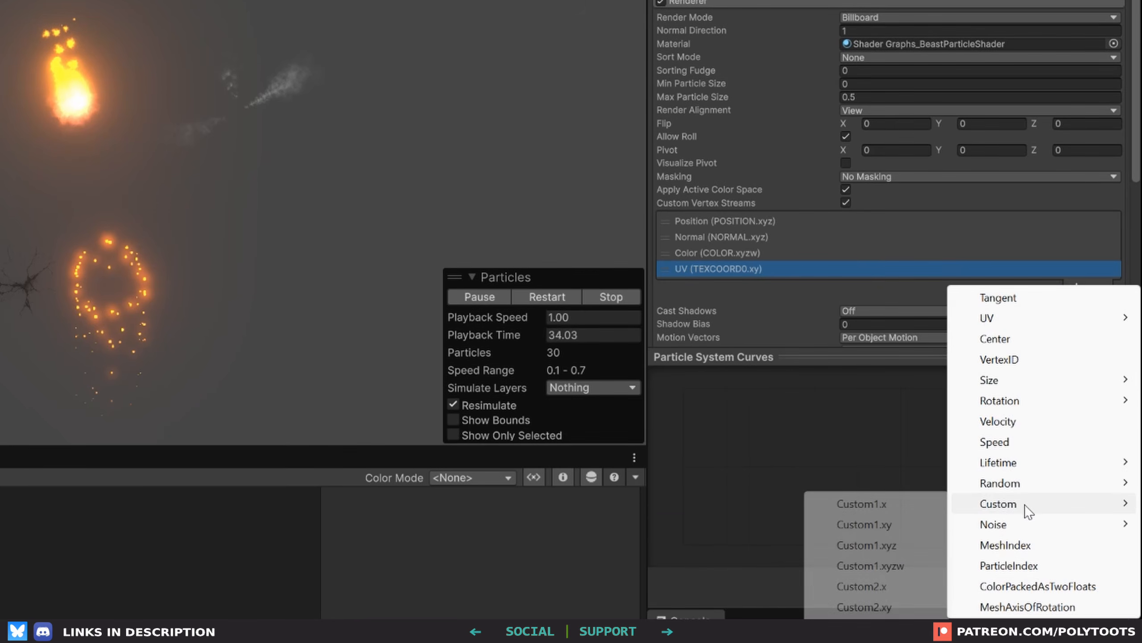
left_click(879, 508)
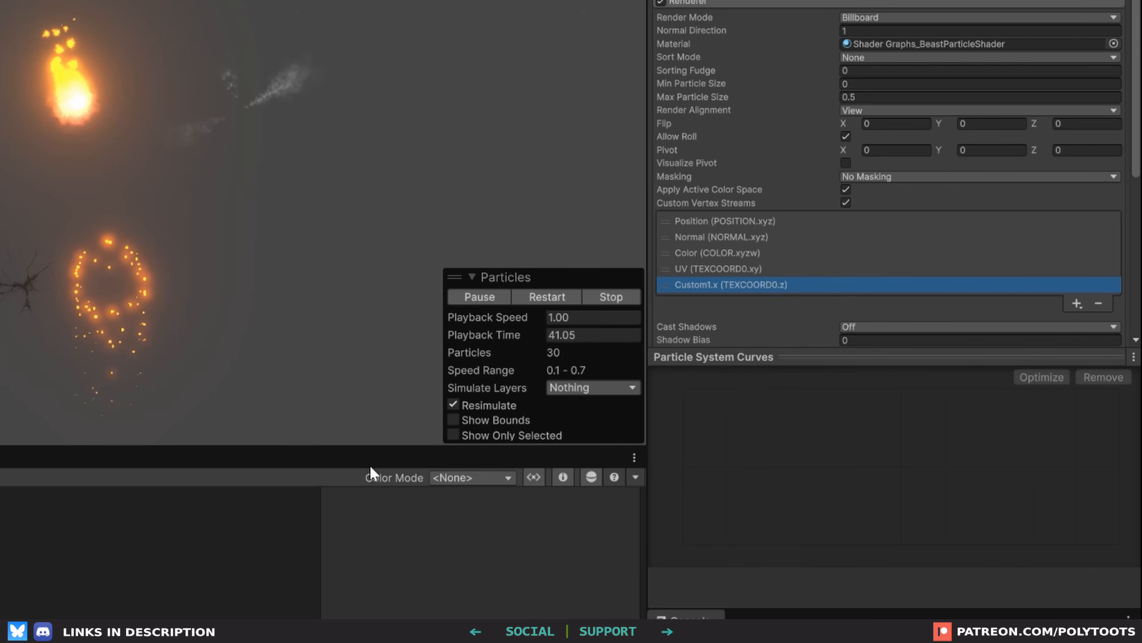
Connect the Split node's B output to input A of the upper Multiply node and save BeastParticleShader
left_click(180, 553)
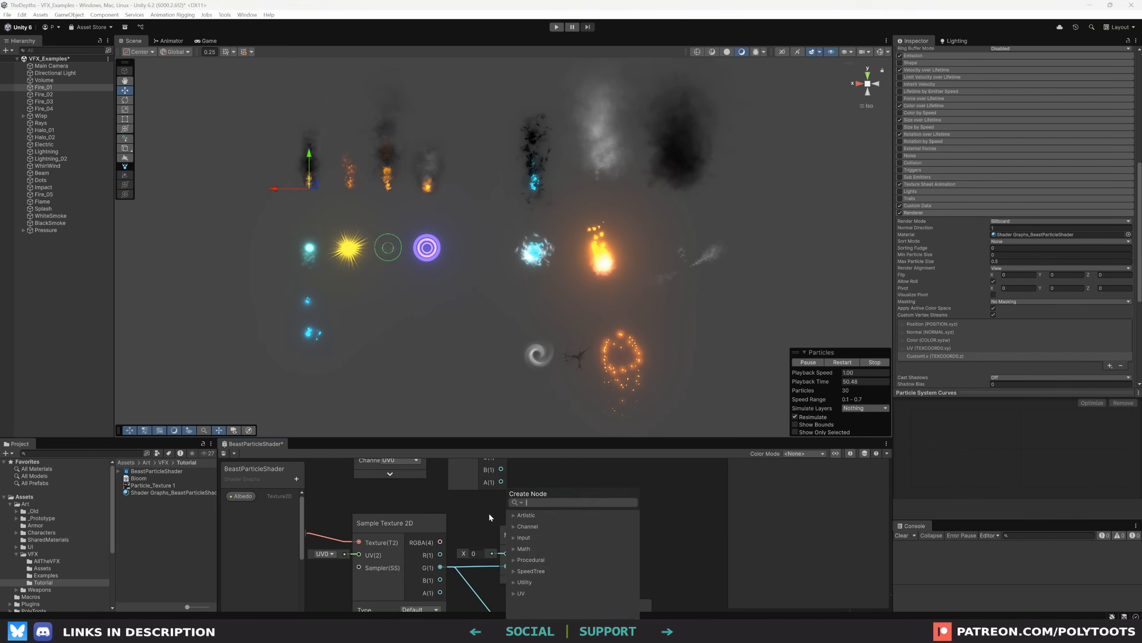
left_click(490, 514)
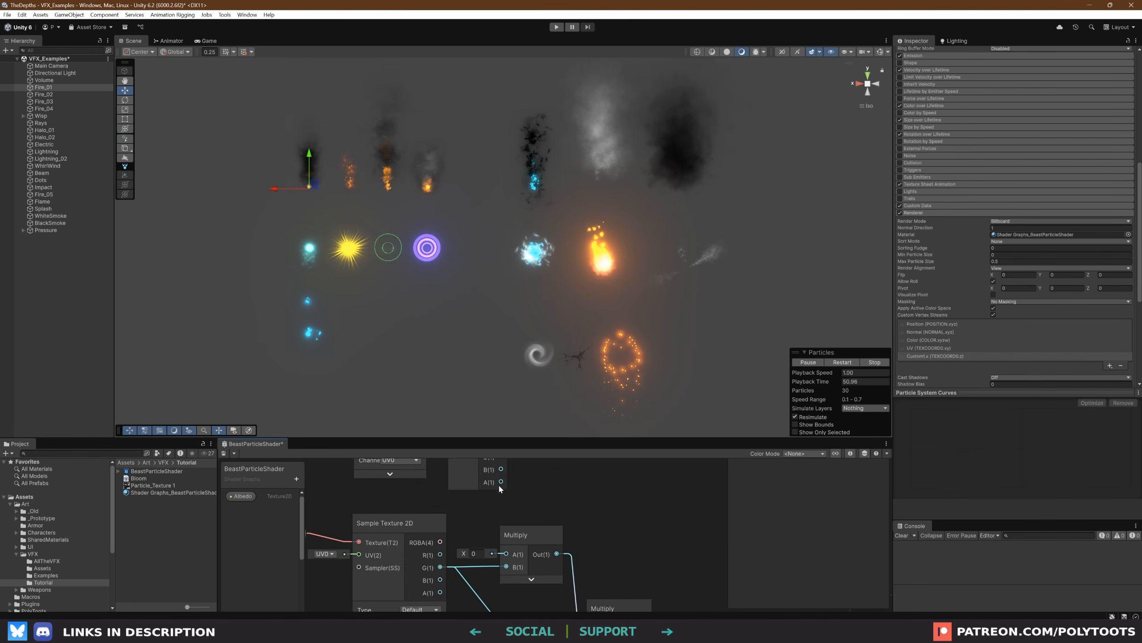
left_click_drag(501, 470, 551, 533)
middle_click_drag(558, 504, 572, 546)
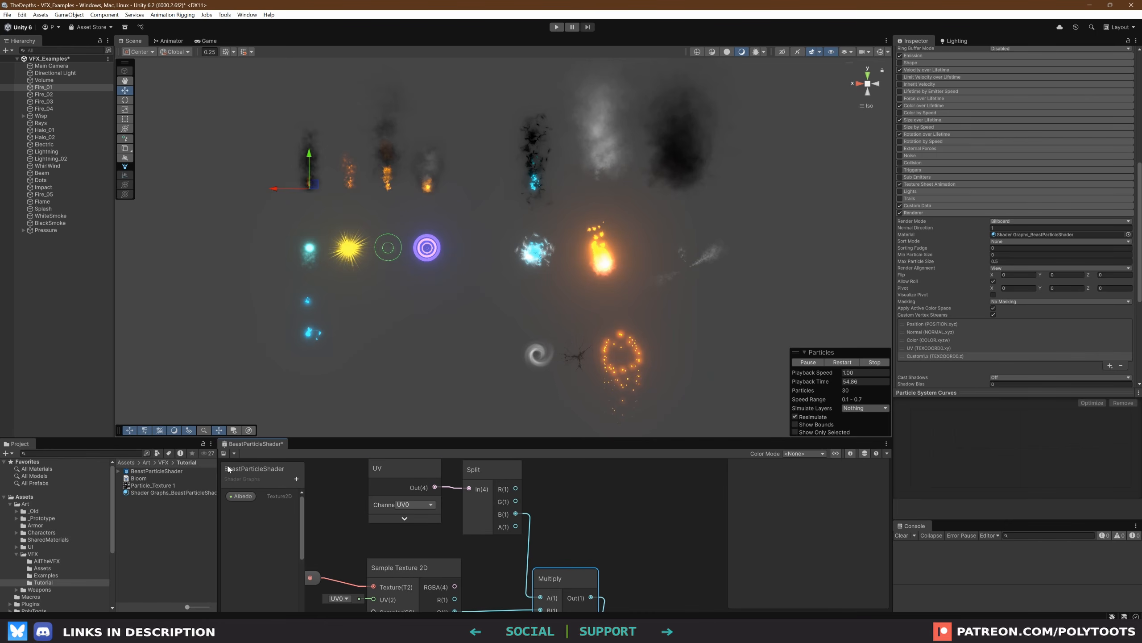
left_click(224, 454)
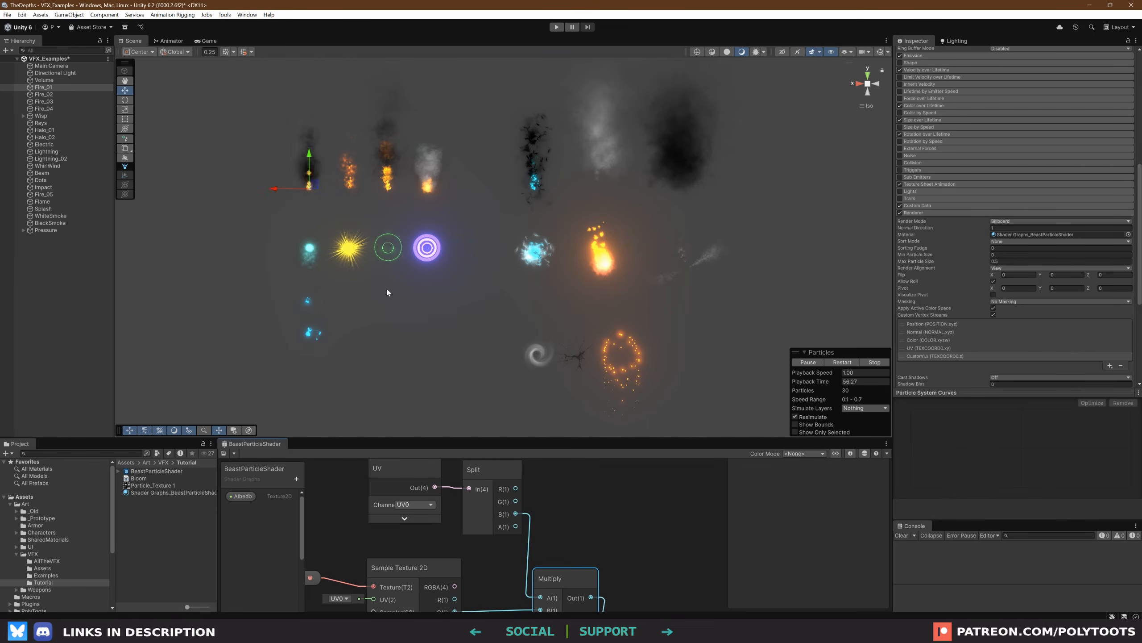
Open Fire_01's Custom Data module and set Custom1's number of components to 4
left_click(937, 212)
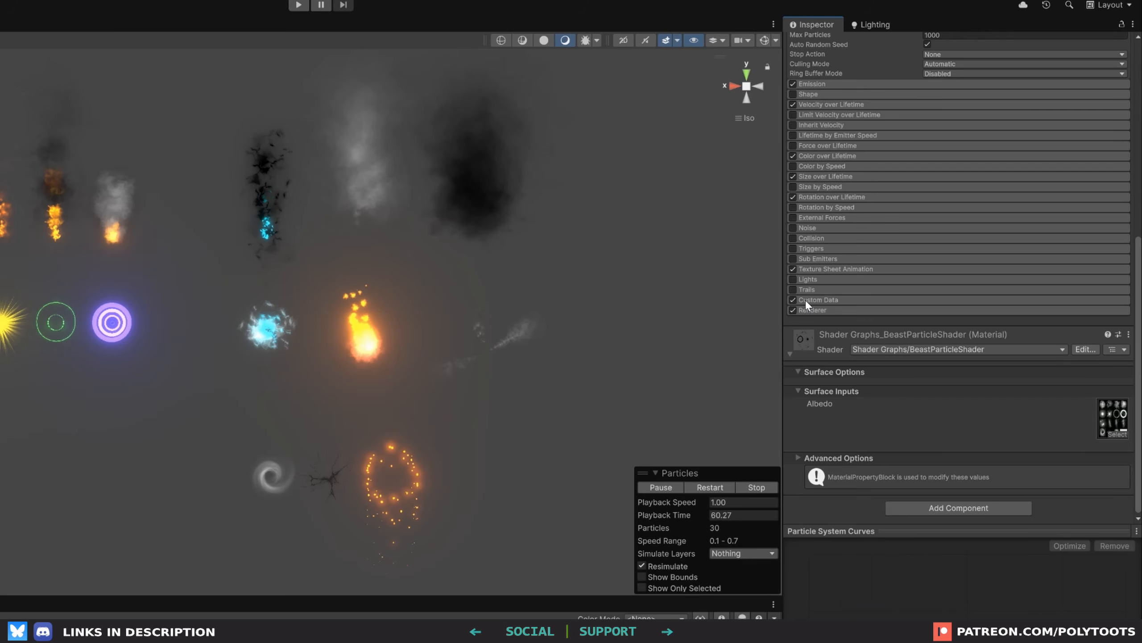
left_click(802, 300)
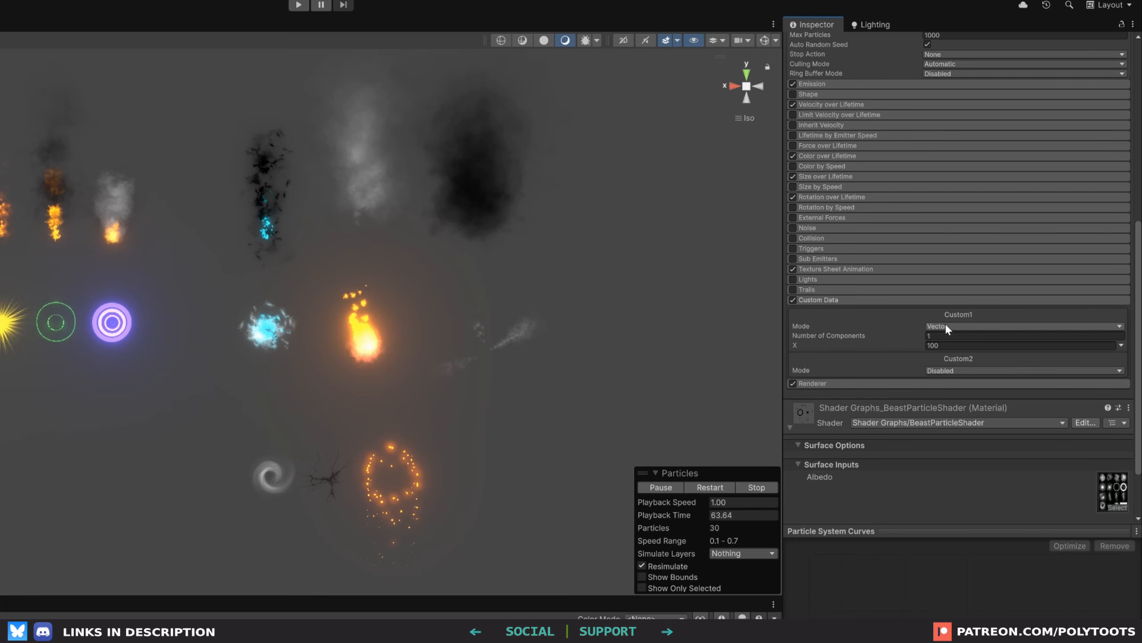
left_click(955, 336)
type("4")
key("Return")
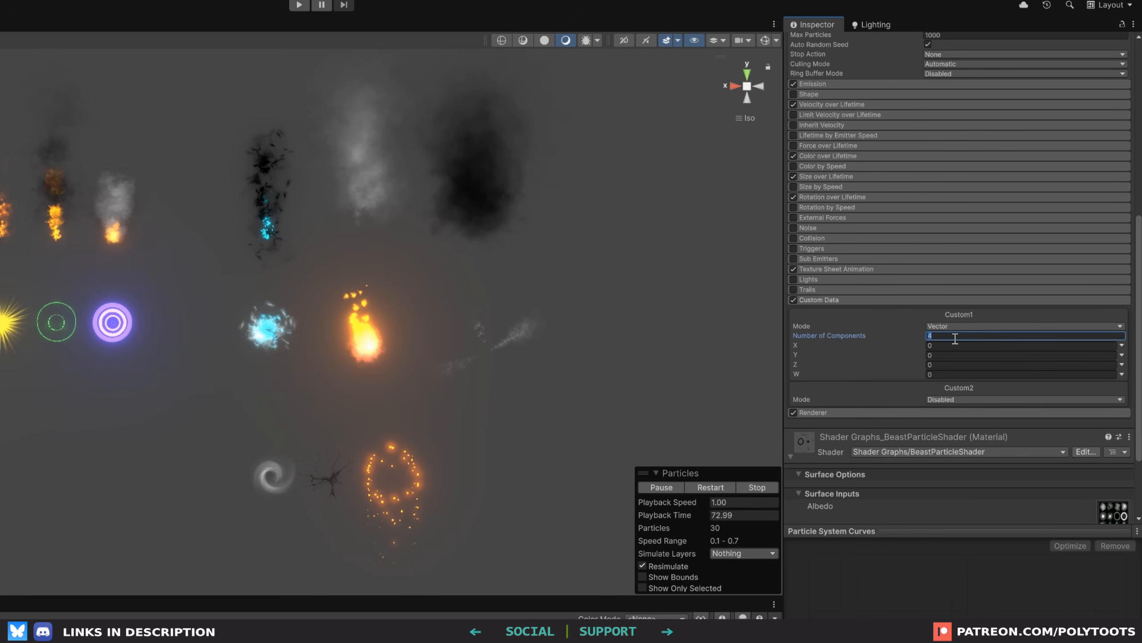
Set Fire_01's Custom1 data to 1 component and raise its X value to intensify the glow
type("1")
left_click(950, 343)
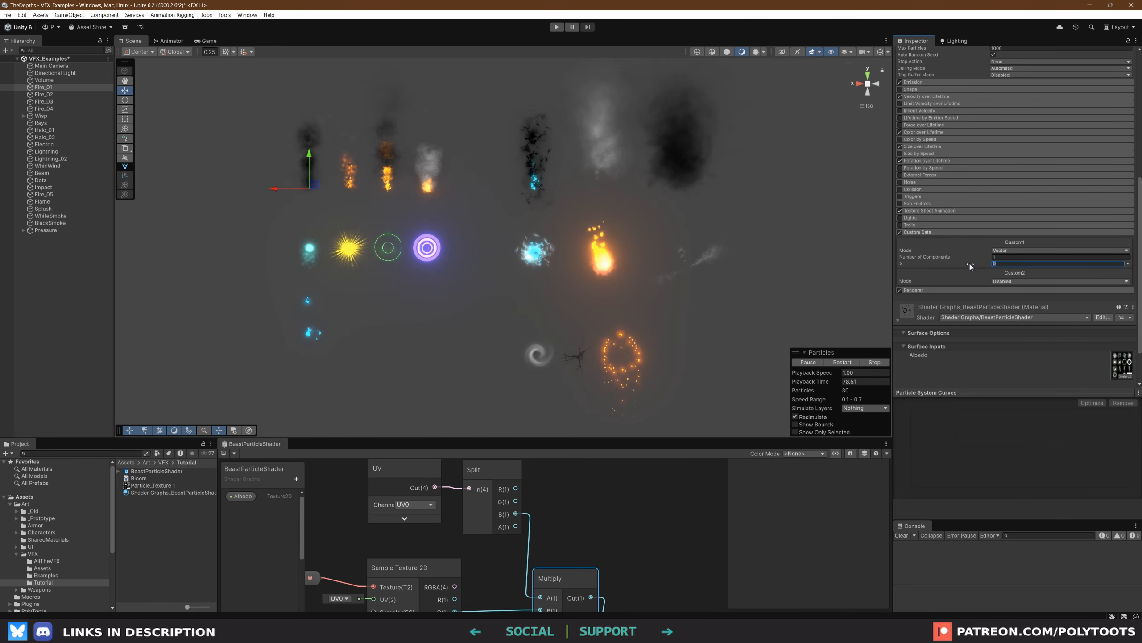
type("50.45")
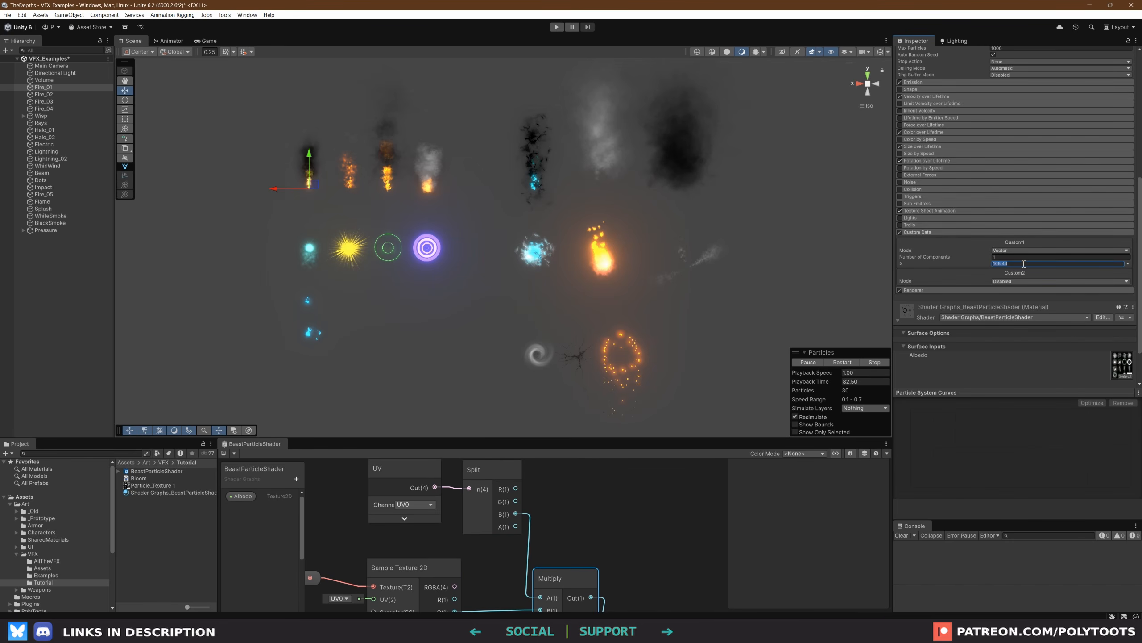
key("Tab")
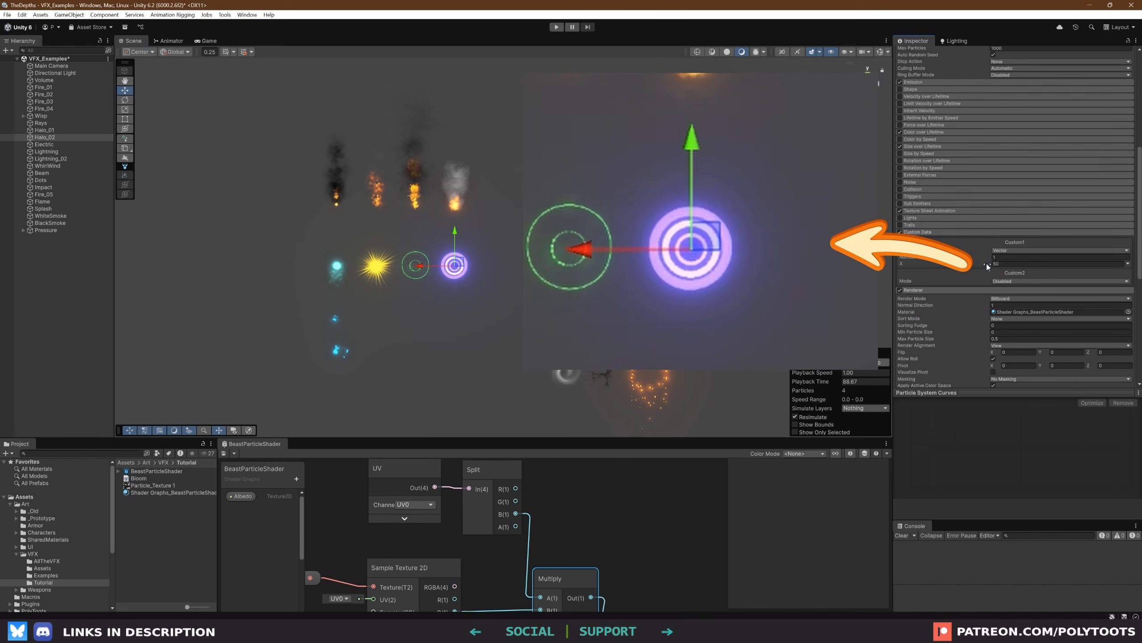
Adjust the Custom1 X value of Halo_02 to vary its glow intensity
left_click_drag(987, 264, 543, 273)
scroll(977, 281, "down", 6)
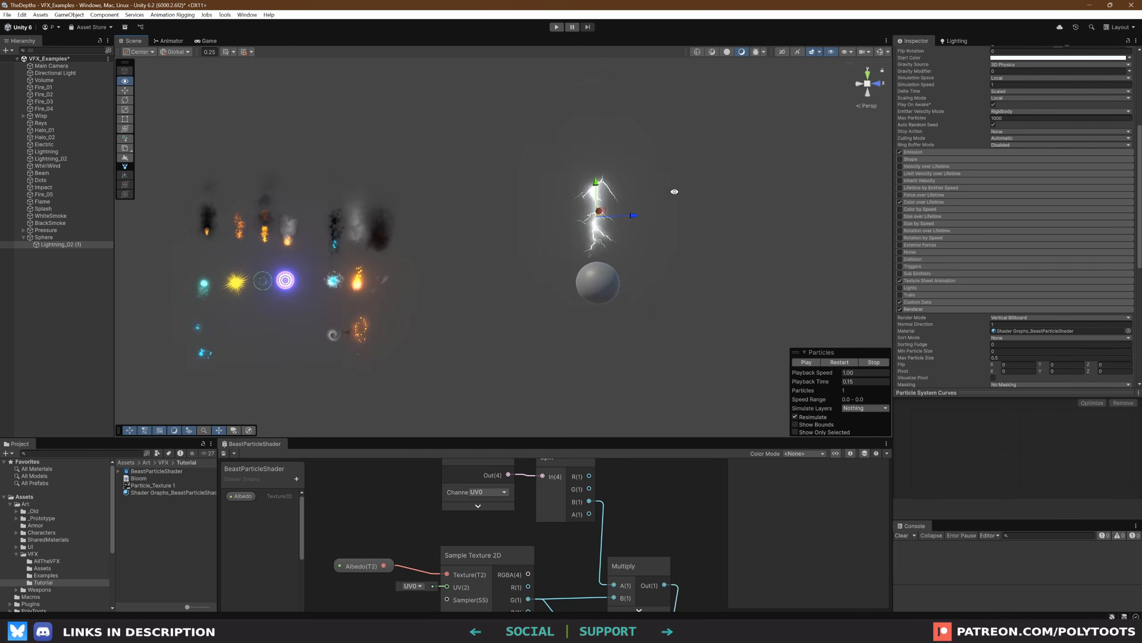
Set the Start Size of Dots (1) to 5 and its emission Rate over Time to 0, and restart playback
left_click_drag(676, 189, 722, 205, "alt")
scroll(1014, 151, "up", 5)
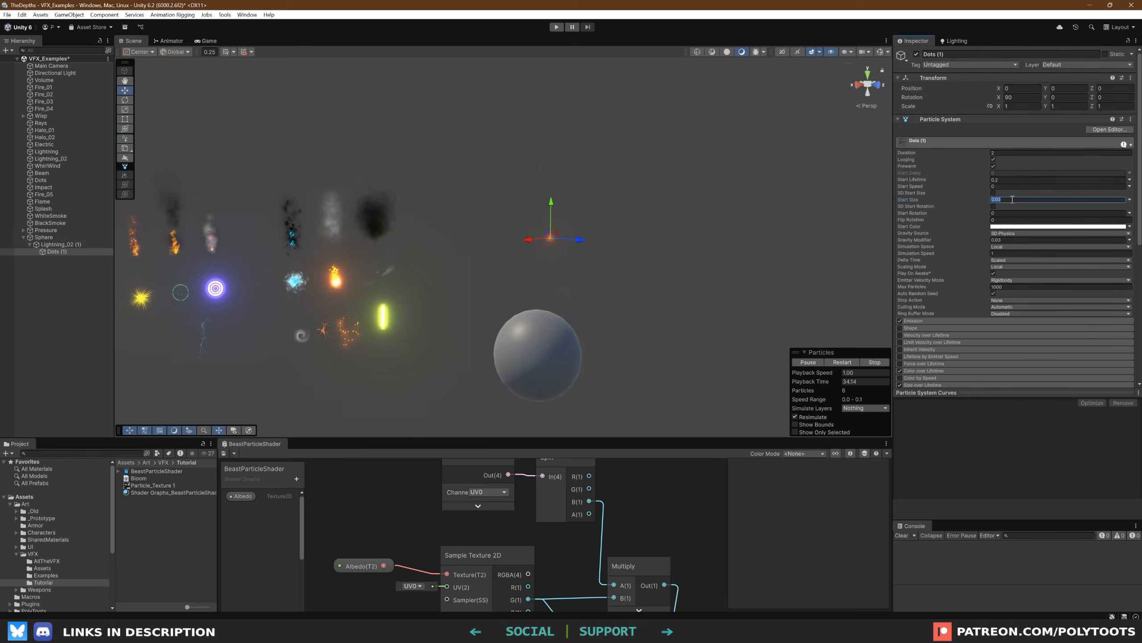
type("5")
scroll(1012, 270, "down", 1)
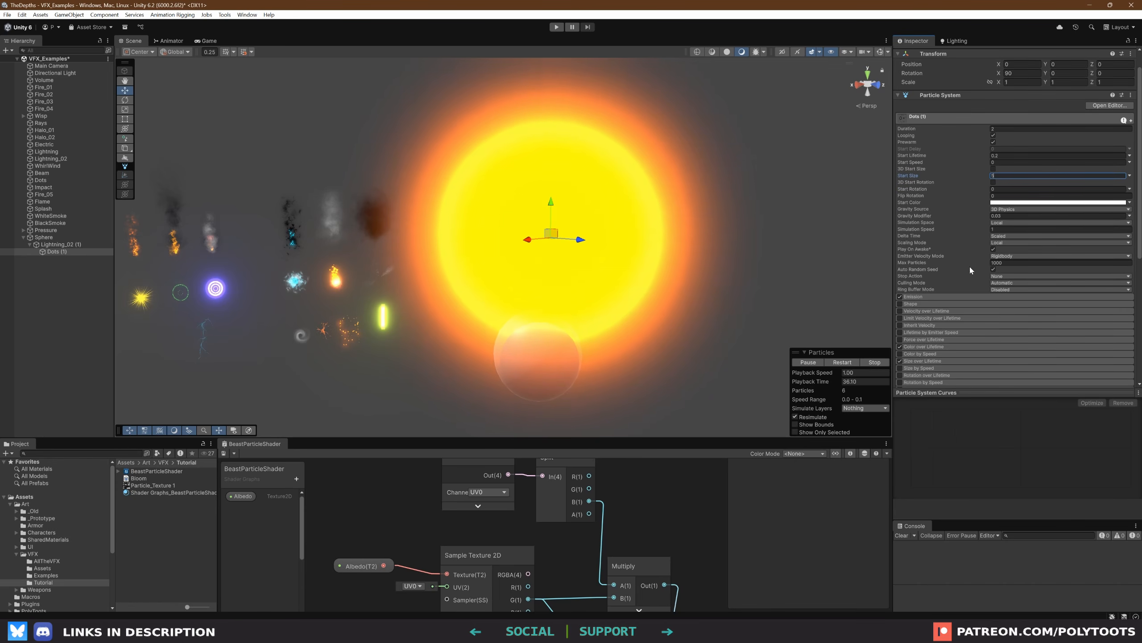
left_click(918, 296)
left_click(1009, 305)
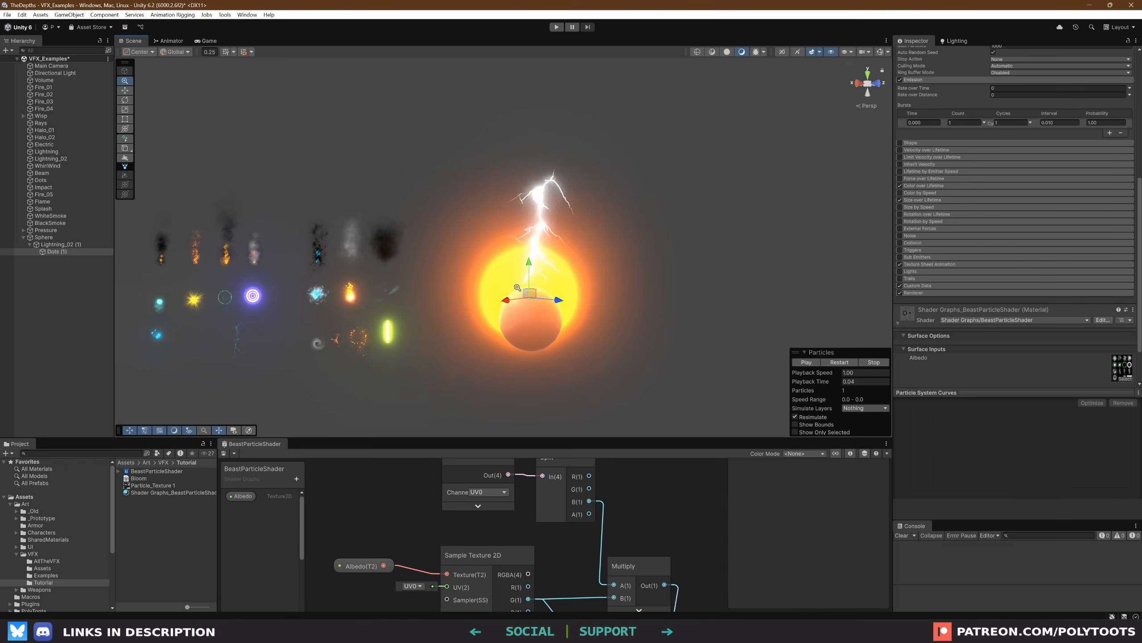
left_click(842, 361)
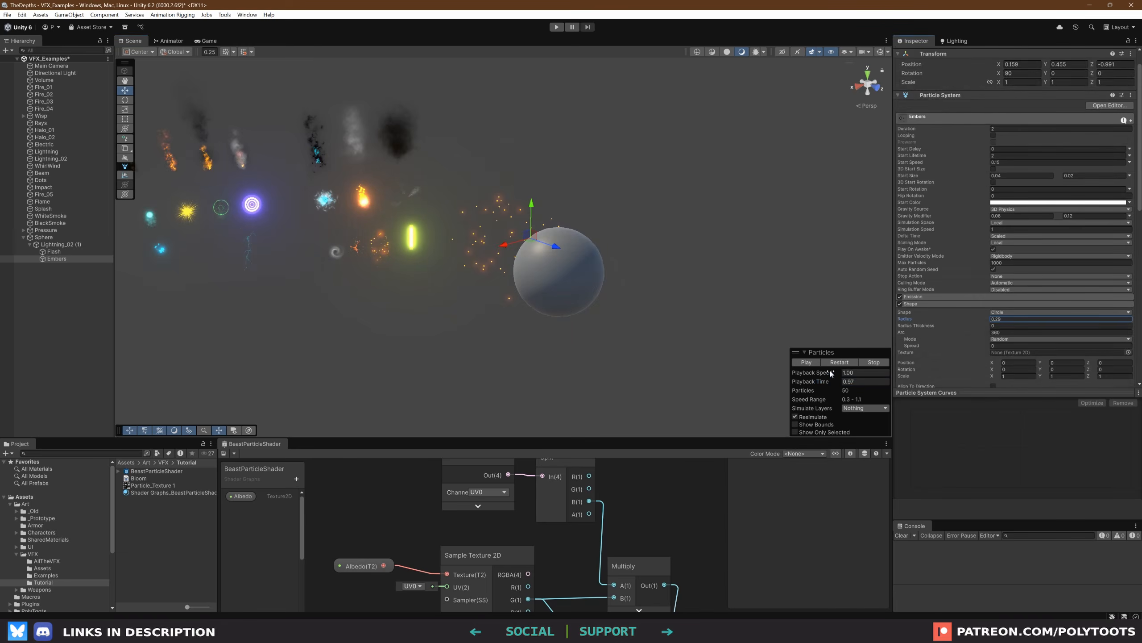
Play the Embers particle effect beside the sphere to examine its burst, and pause it
left_click(806, 362)
scroll(526, 250, "down", 2)
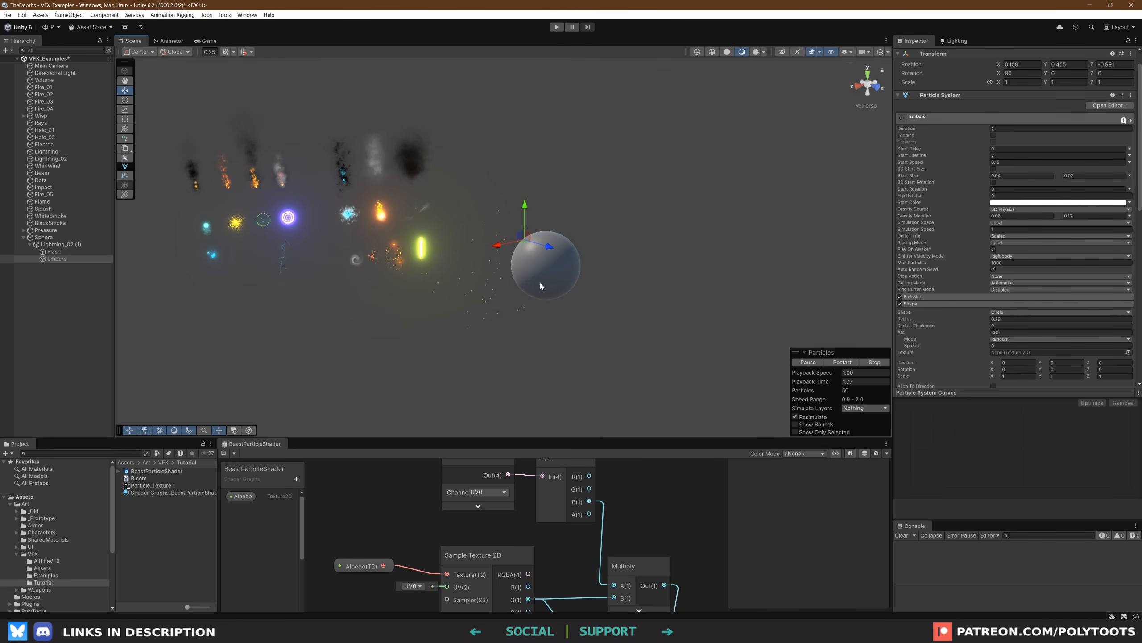
left_click(807, 363)
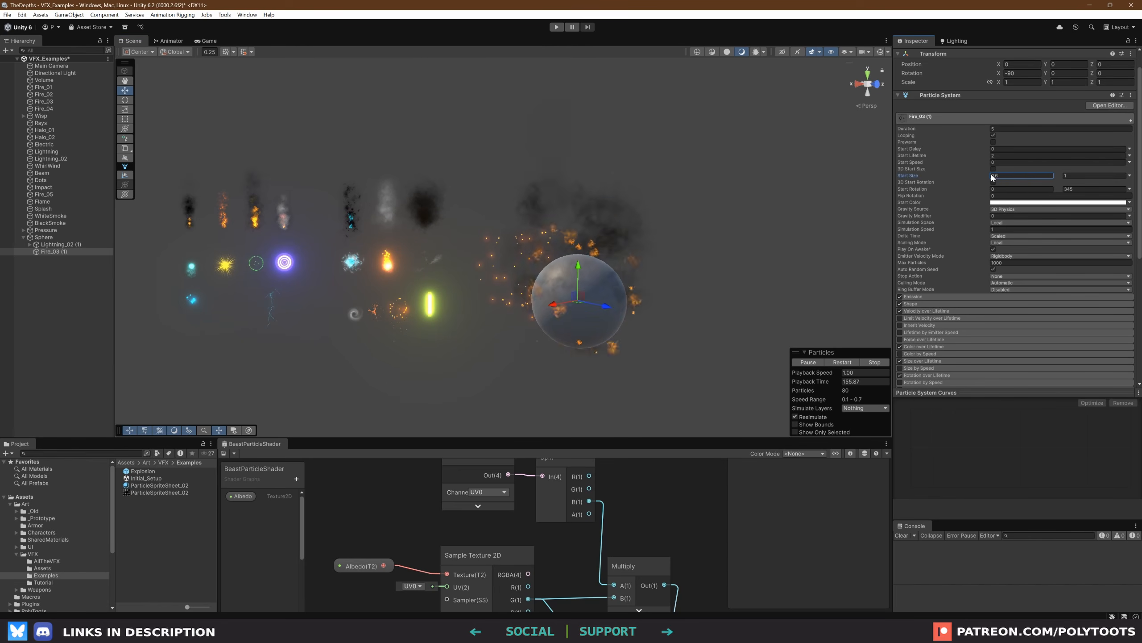
Adjust the minimum Start Size of Fire_03 (1) and open Flame (1)'s Custom1 X value for editing
left_click_drag(992, 175, 1053, 177)
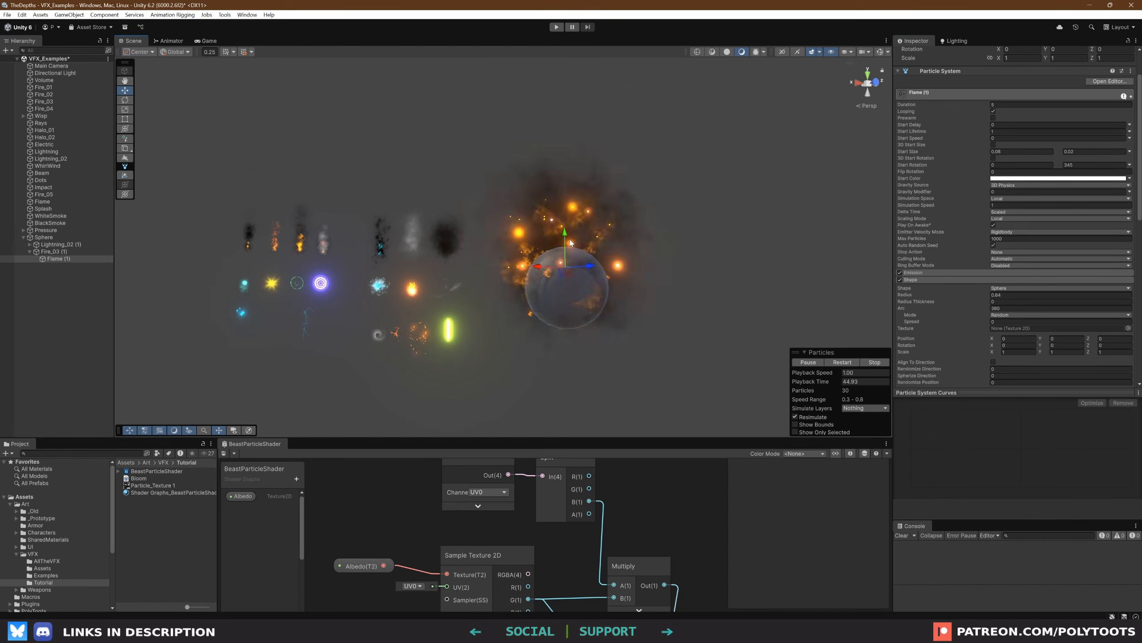
scroll(1021, 234, "down", 8)
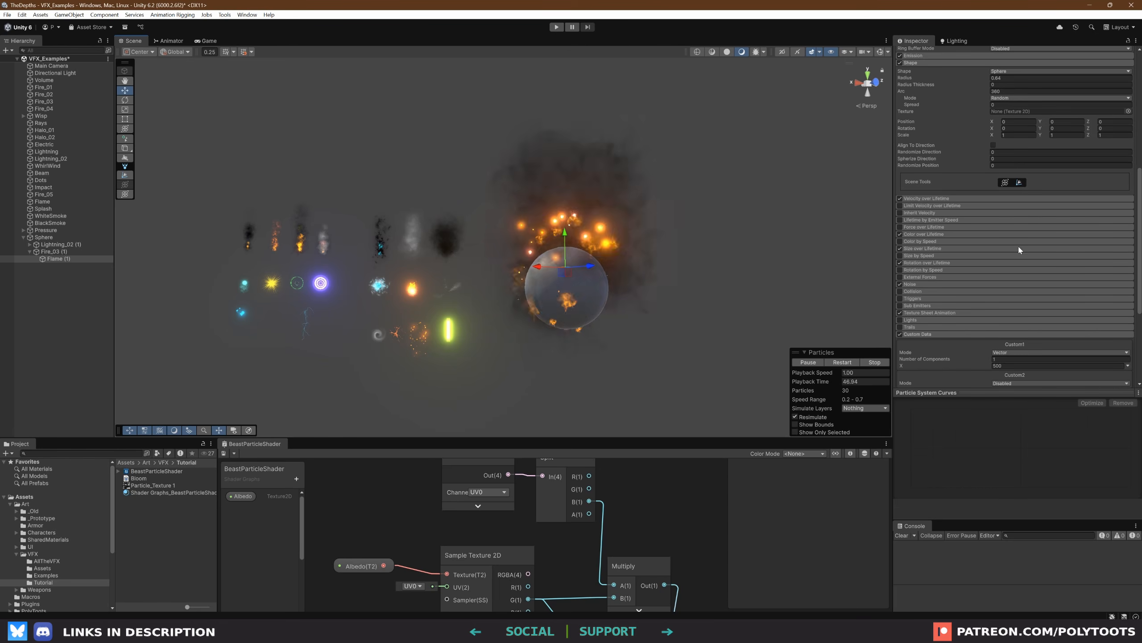
left_click(1006, 366)
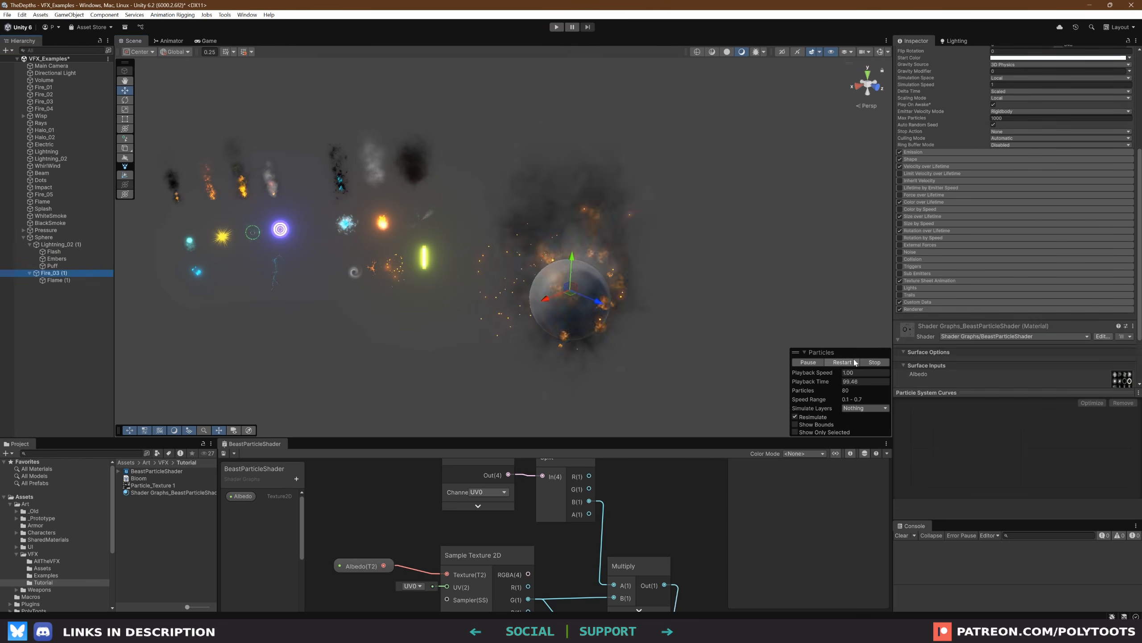
Stop the running particle playback and scrub the Puff effect's playback time to 0.89
left_click(871, 363)
left_click(63, 266)
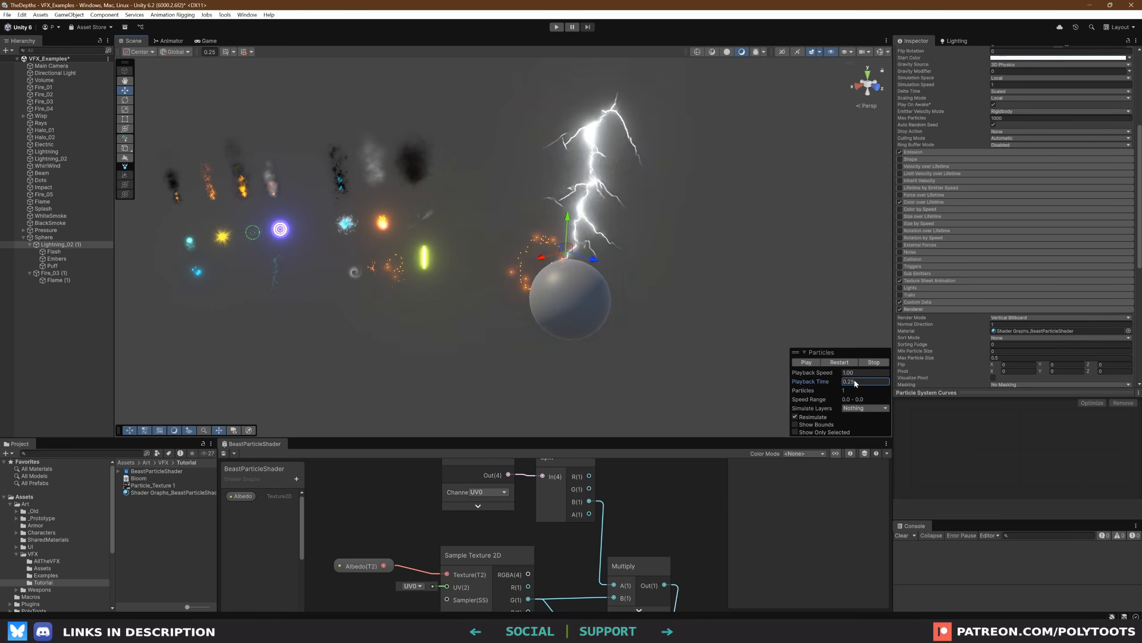
left_click(873, 363)
left_click_drag(816, 382, 1039, 365)
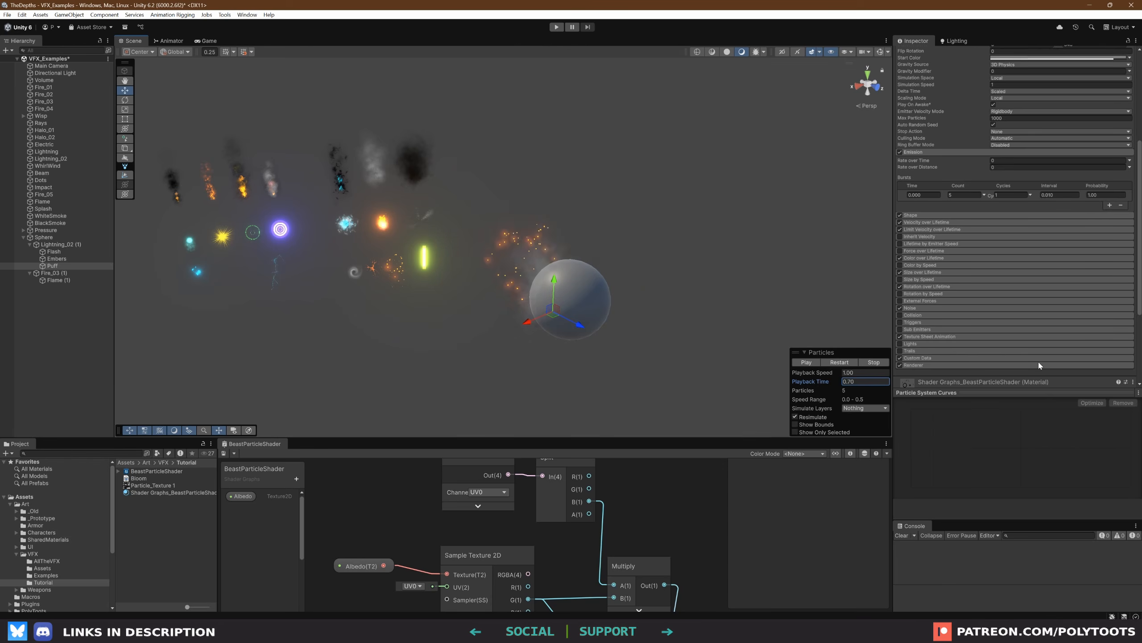
Add a key to Puff's Size over Lifetime curve at about 0.074, 0.725 and preview the puff at playback time 0.56
scroll(931, 232, "down", 3)
left_click(925, 200)
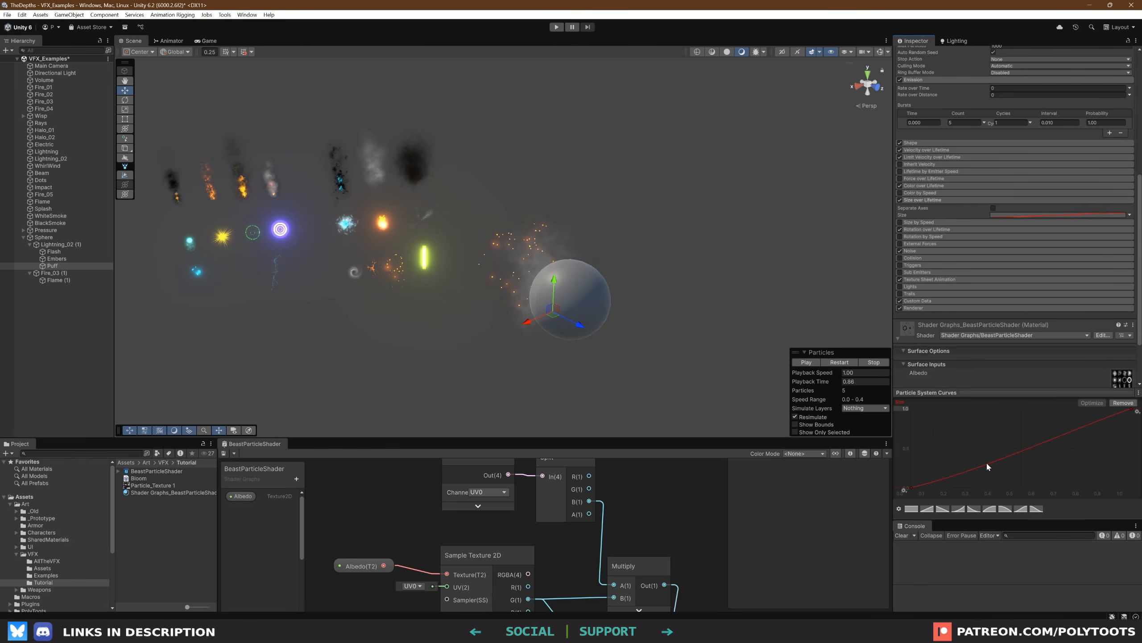
right_click(988, 463)
mouse_move(1028, 569)
left_click(1075, 579)
left_click_drag(987, 463, 927, 429)
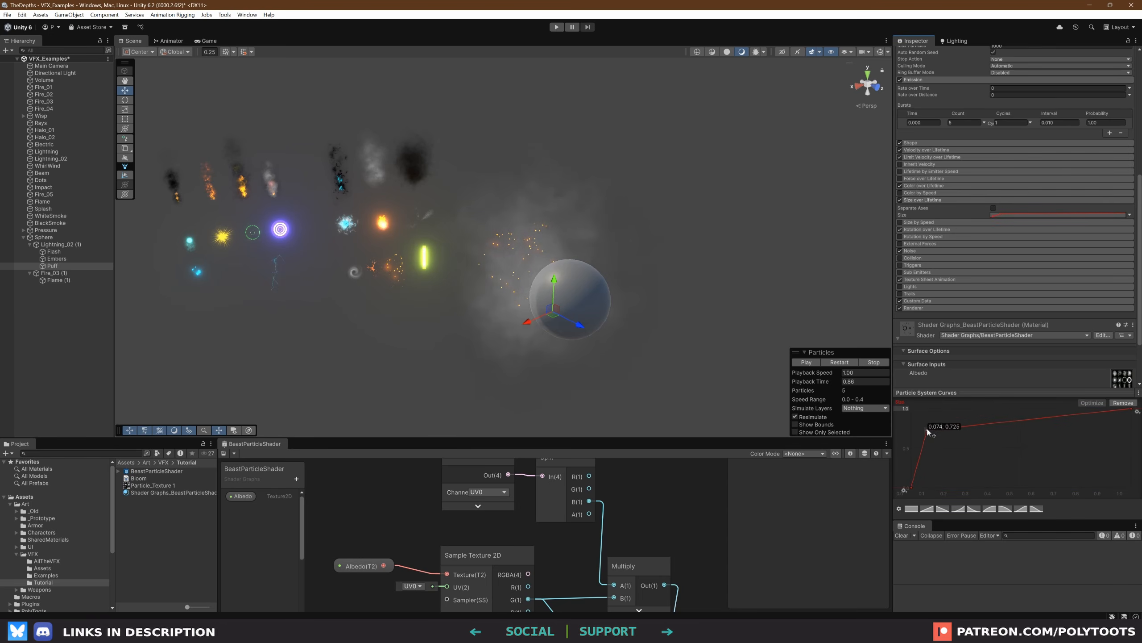
left_click_drag(810, 382, 734, 382)
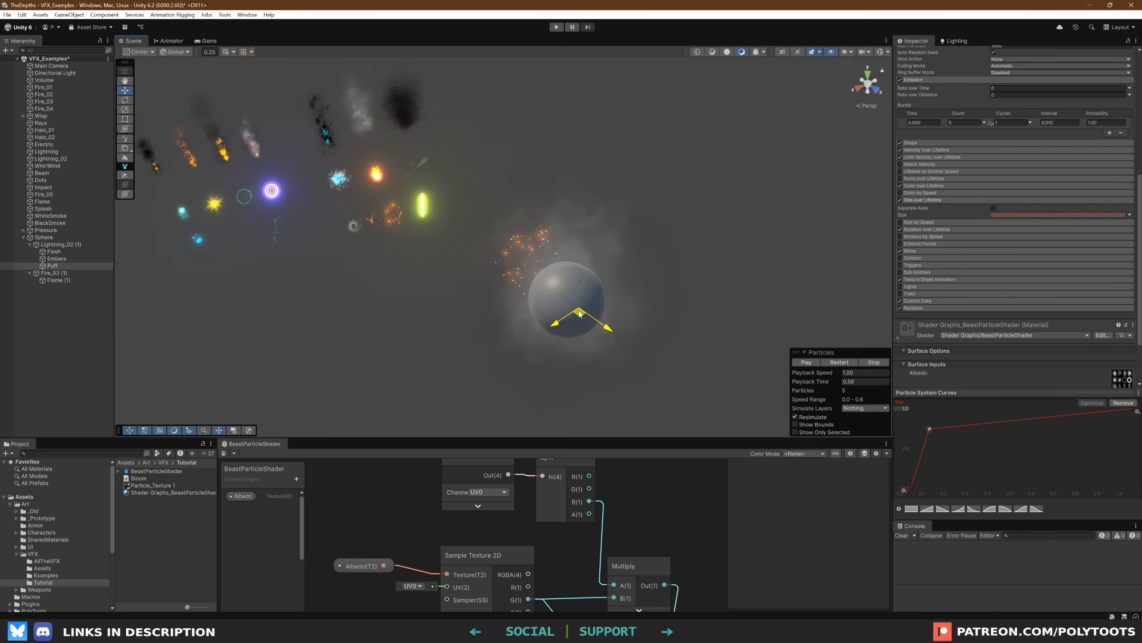
left_click_drag(580, 314, 605, 311, "alt")
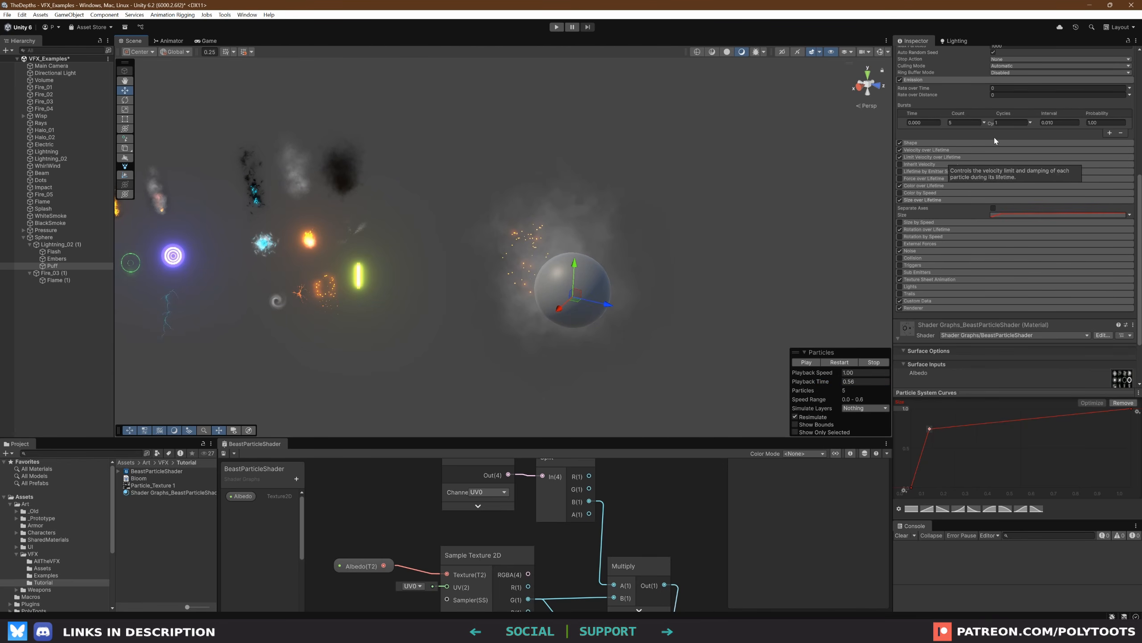
Set Puff's Start Lifetime to 1 and play the combined lightning effect
scroll(1001, 109, "up", 5)
double_click(1001, 108)
type("1")
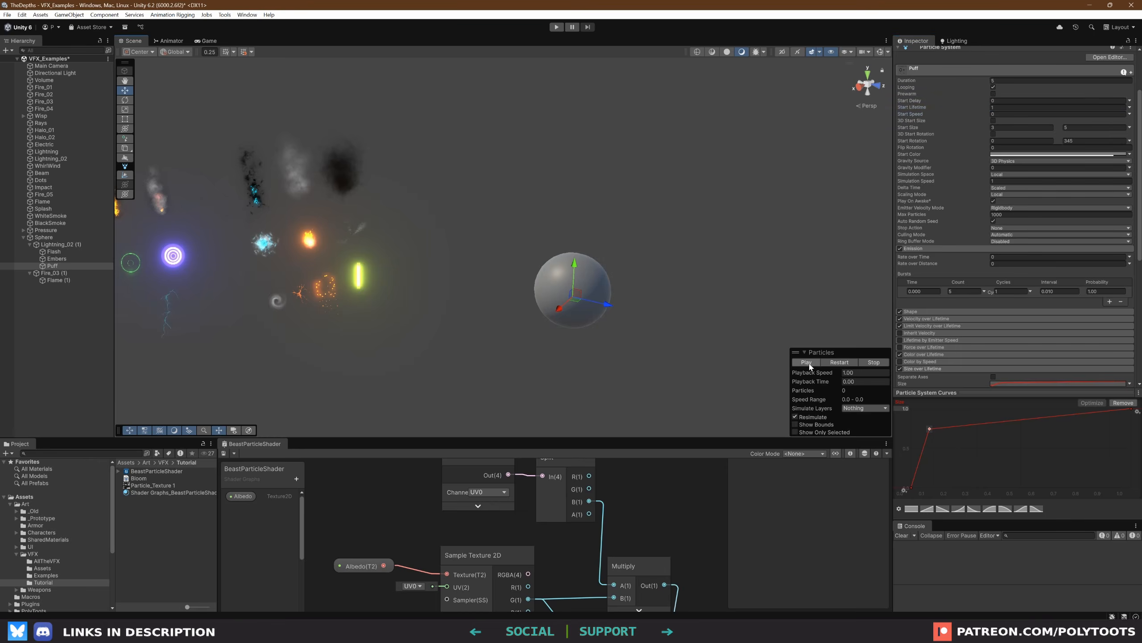
left_click(807, 363)
right_click_drag(721, 358, 650, 343, "alt")
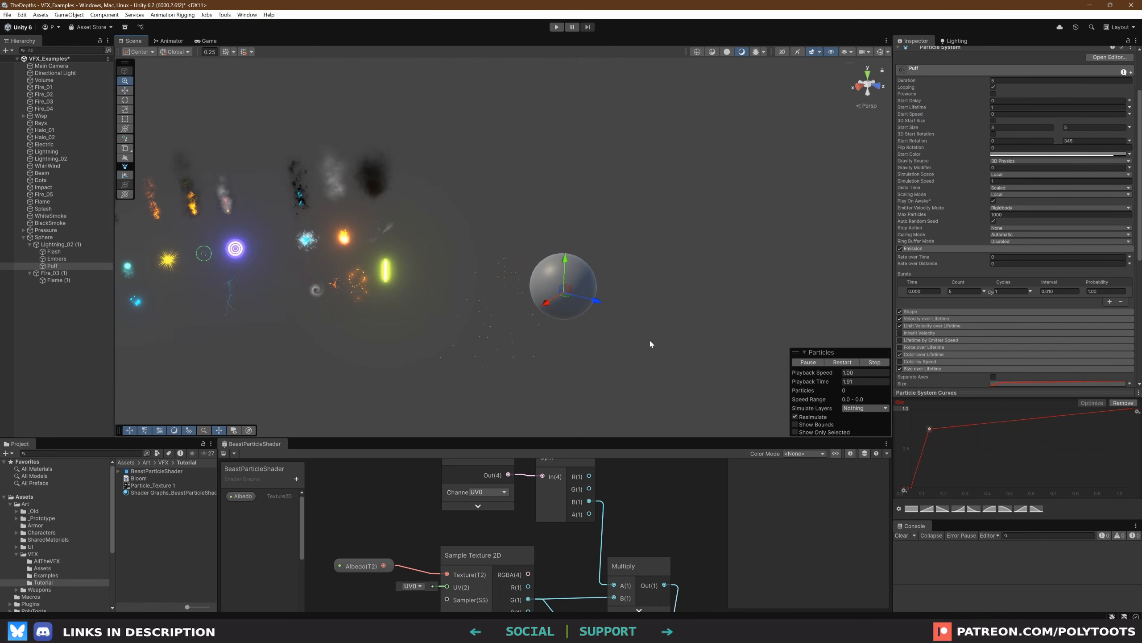
Select Lightning_02 (1) through Flame (1) together and preview the combined lightning and explosion effect around the sphere
left_click(57, 244)
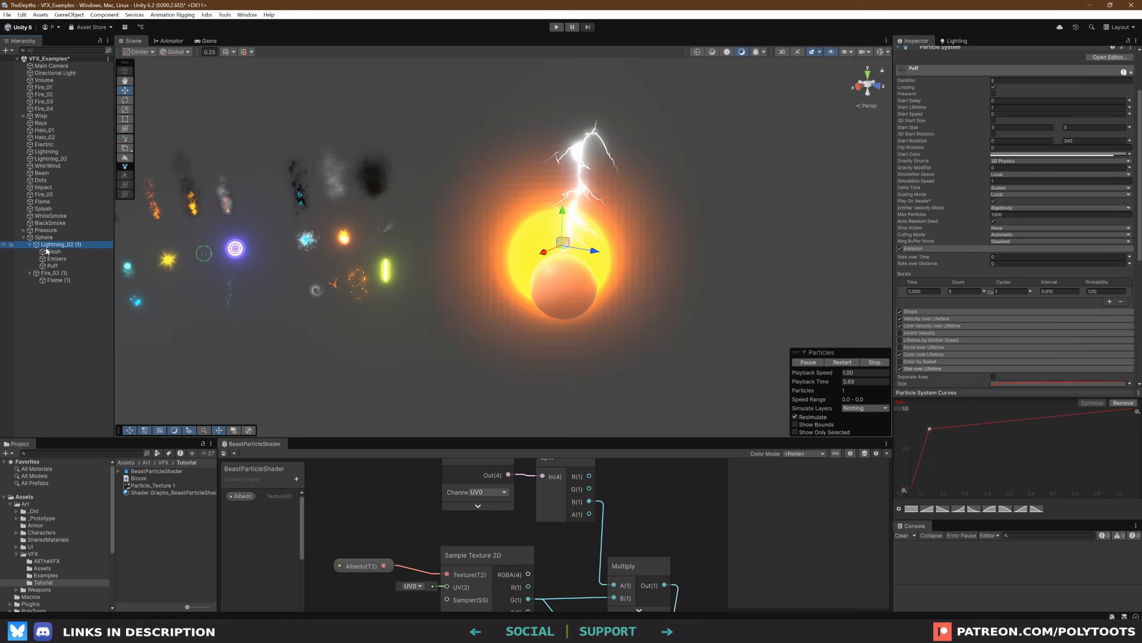
left_click(50, 280, "shift")
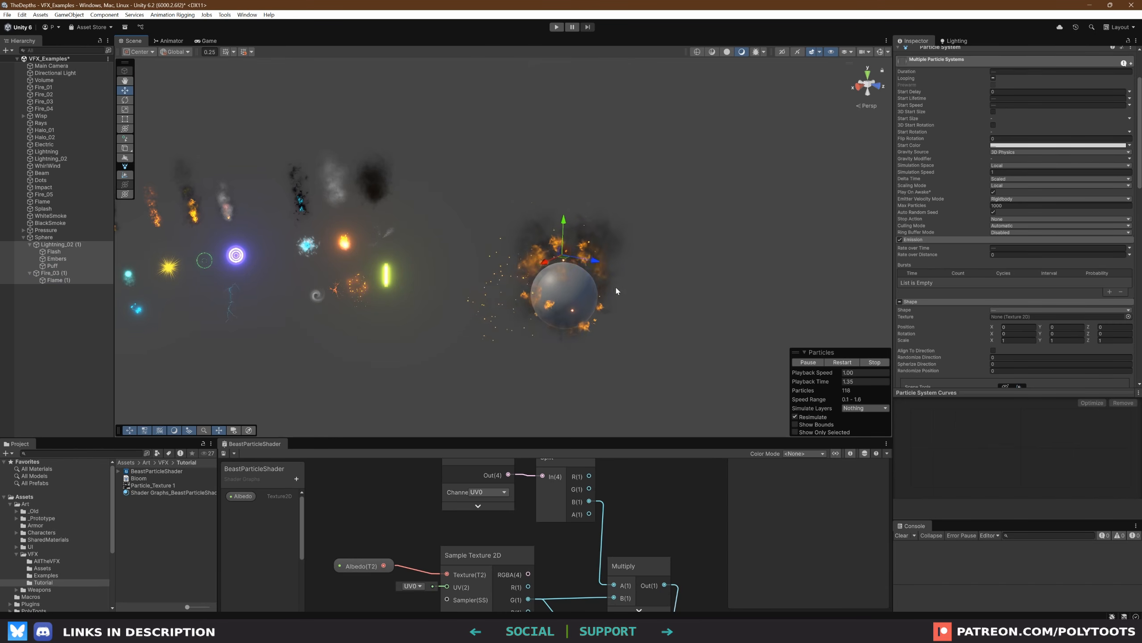
left_click_drag(616, 289, 610, 297, "alt")
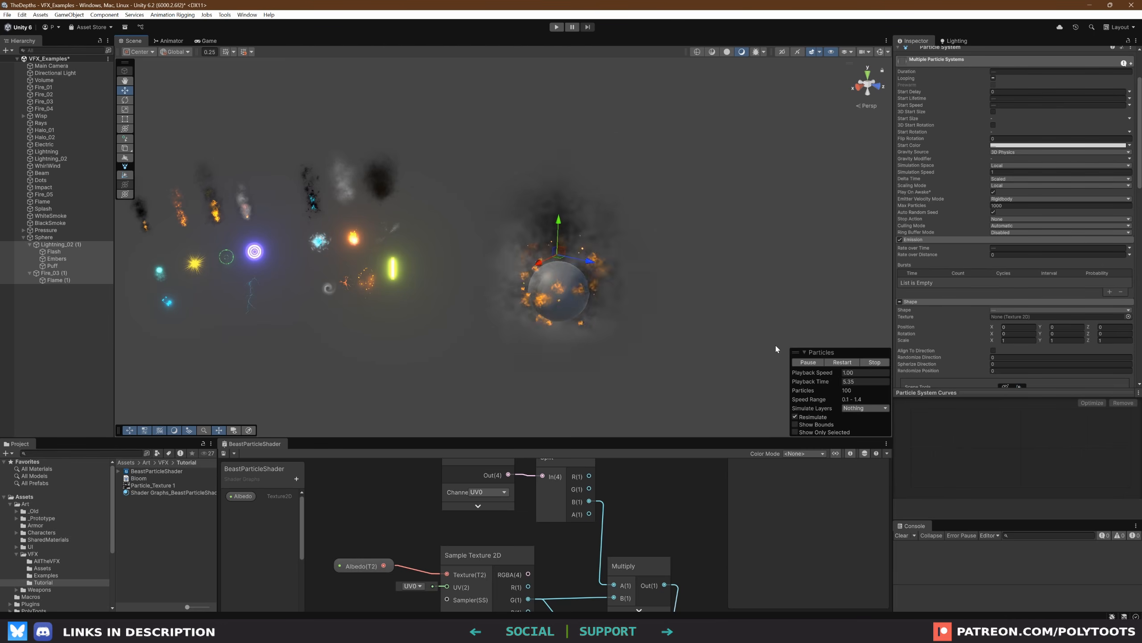
left_click(867, 366)
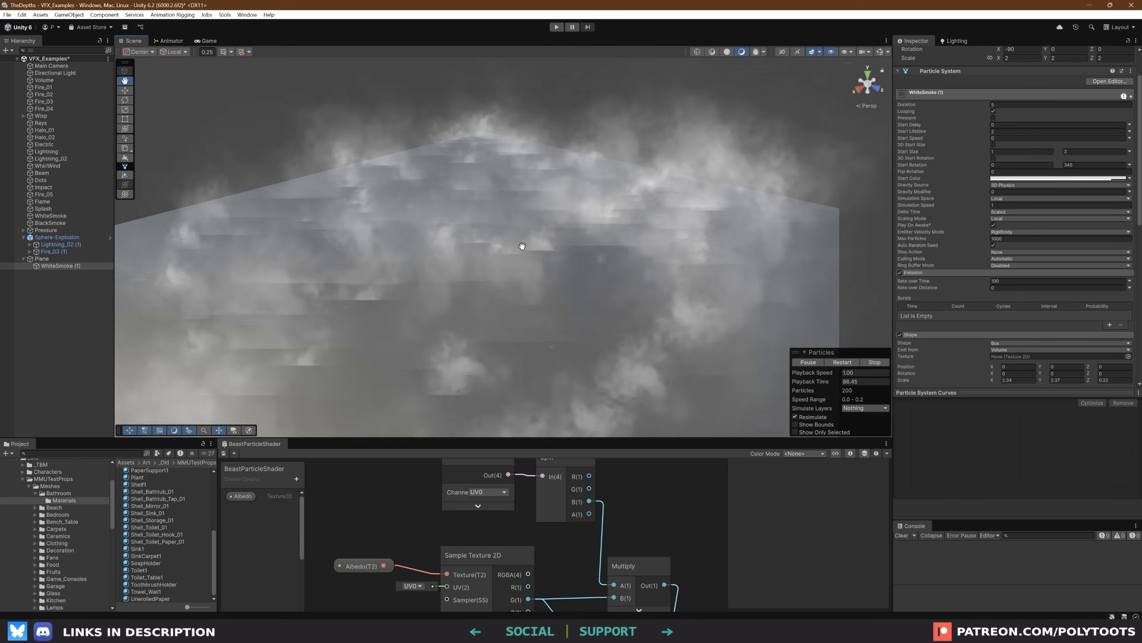
Examine how the WhiteSmoke (1) particles intersect the plane from several angles
left_click_drag(469, 247, 538, 244, "alt")
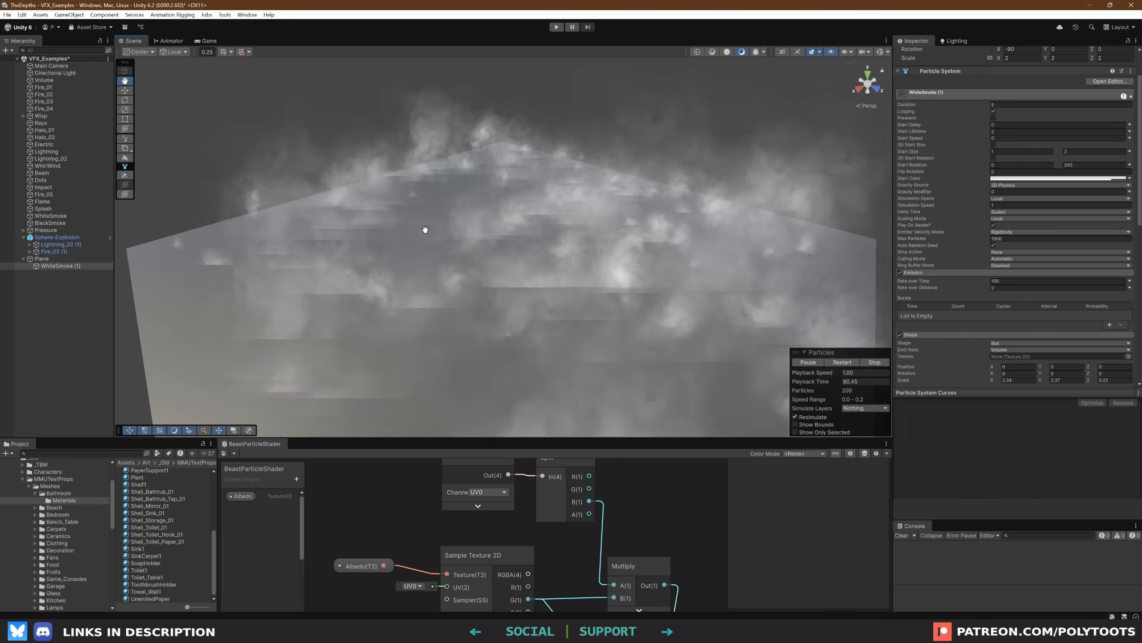
scroll(464, 252, "up", 1)
left_click_drag(503, 302, 501, 280, "alt")
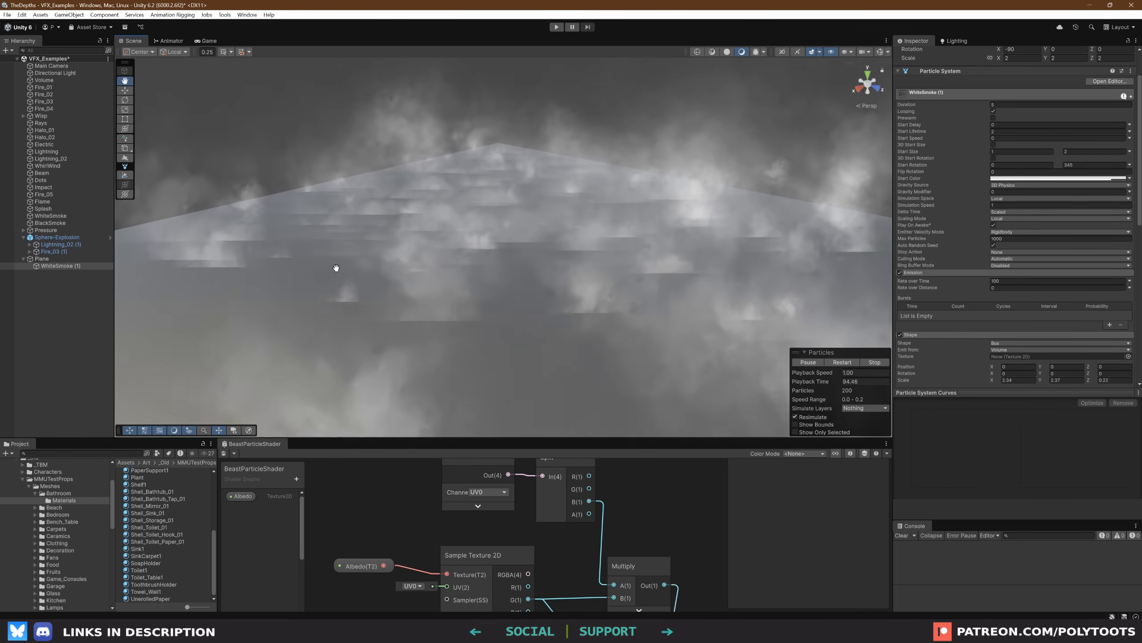
left_click_drag(530, 232, 478, 255, "alt")
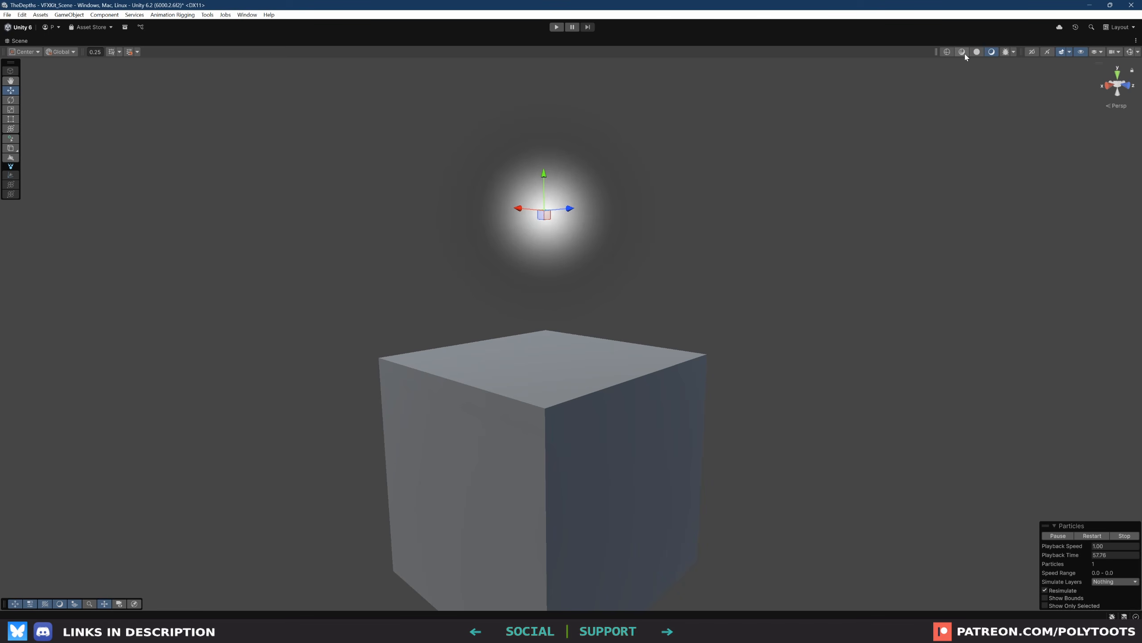
Lower the white glow particle onto the cube's top face in VFXKit_Scene and inspect the intersection
left_click_drag(543, 185, 522, 325)
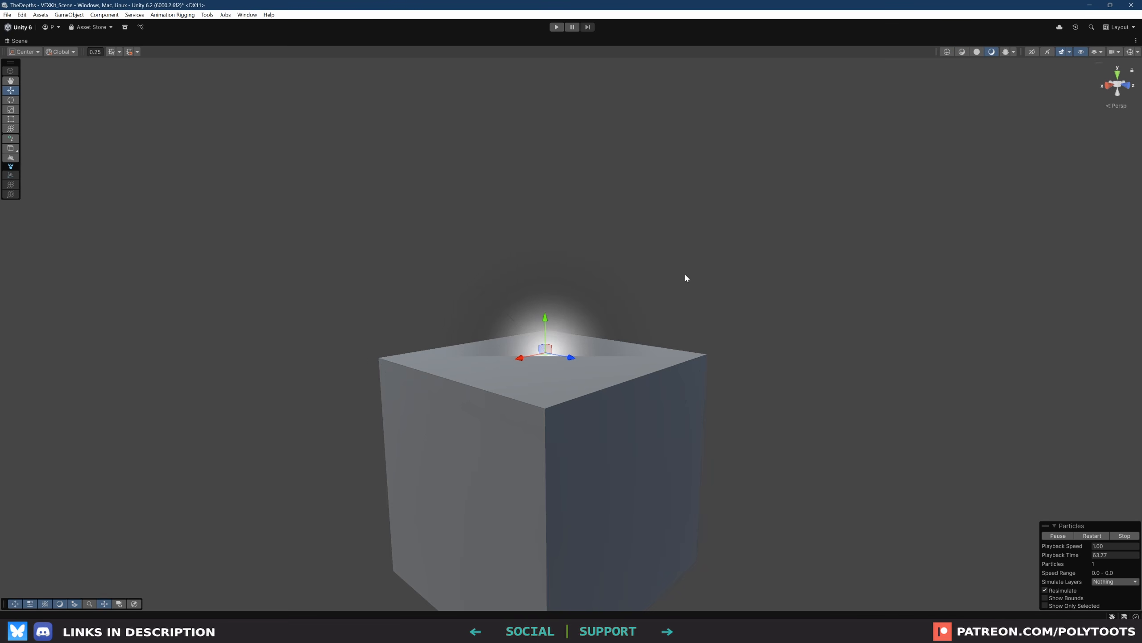
mouse_move(686, 278)
left_mouse_down("alt")
mouse_move(783, 270)
mouse_move(691, 281)
mouse_move(687, 324)
mouse_move(684, 299)
left_mouse_up("alt")
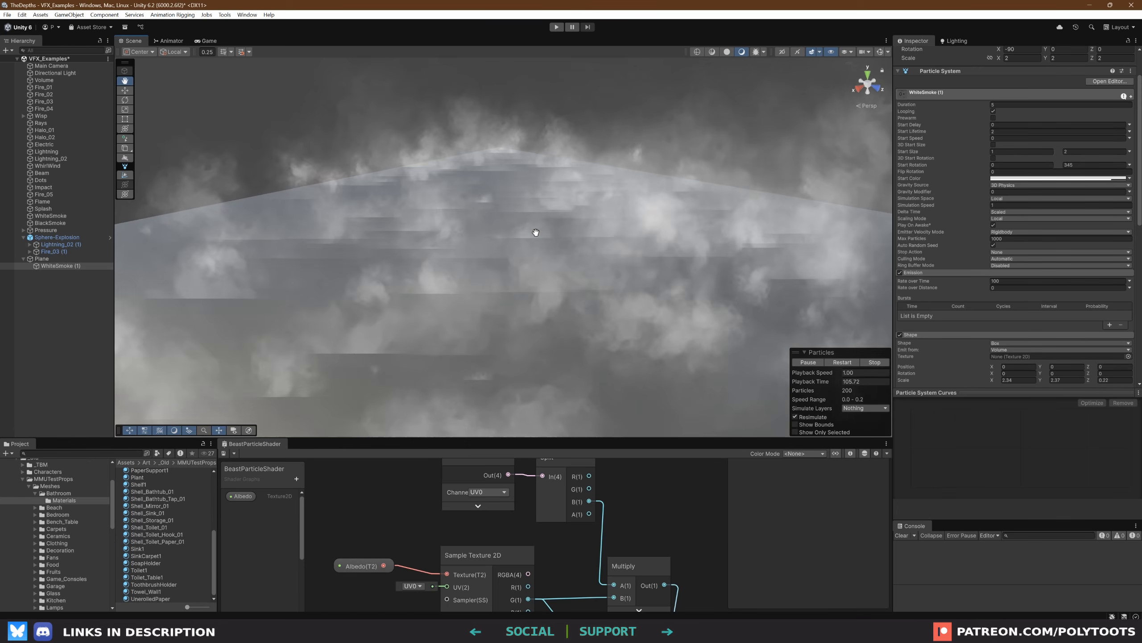
Select the URP-Balanced pipeline asset in the project's Settings folder
key("w")
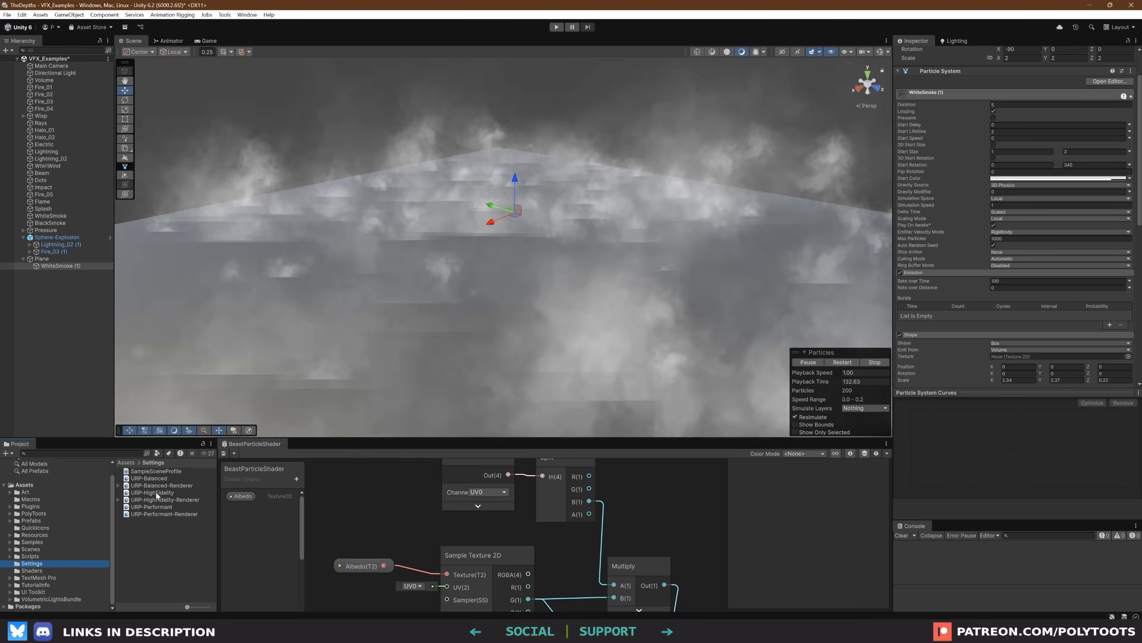
left_click(158, 478)
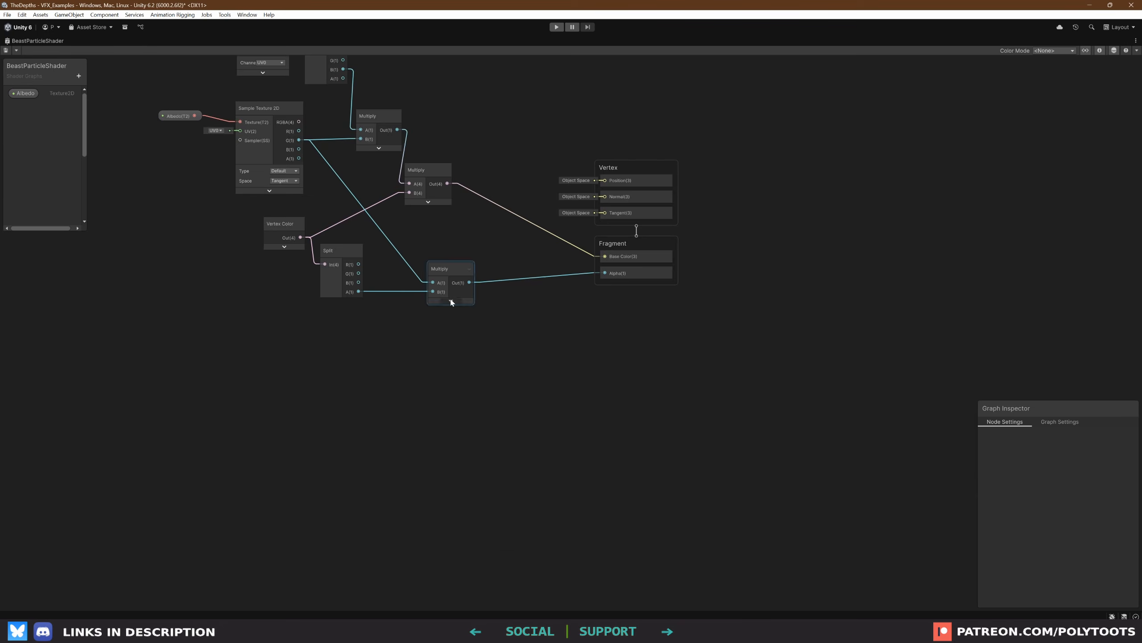
Add a Scene Depth node below the existing nodes in BeastParticleShader and set its sampling to Eye
middle_click_drag(451, 304, 570, 319)
scroll(451, 383, "up", 1)
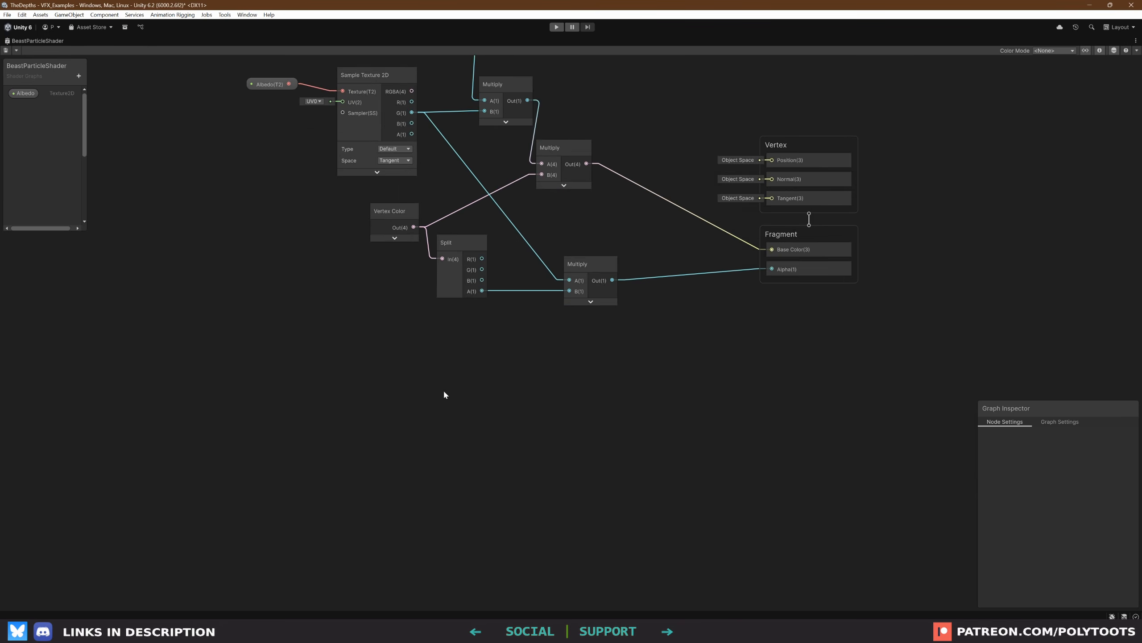
middle_click_drag(444, 392, 465, 405)
key("space")
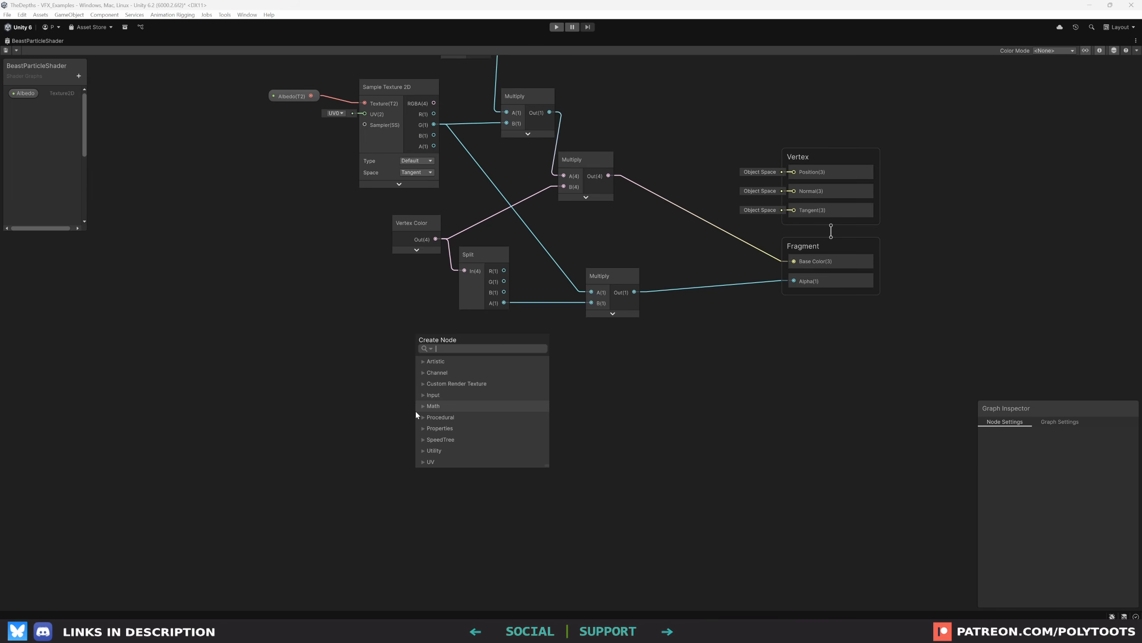
type("scene")
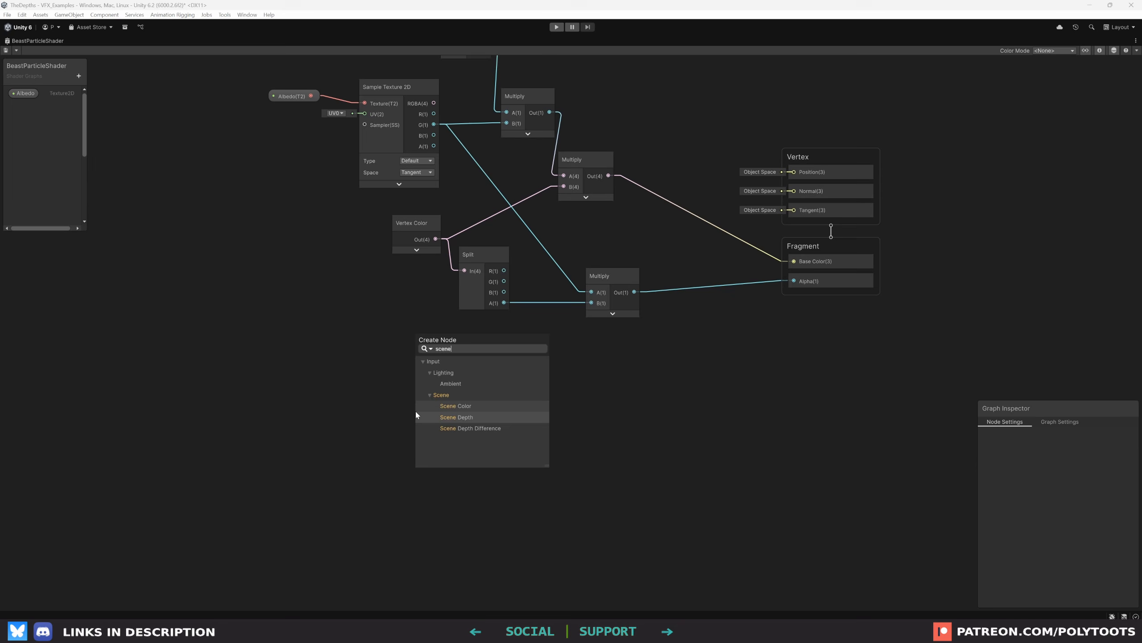
left_click(461, 420)
scroll(454, 450, "up", 3)
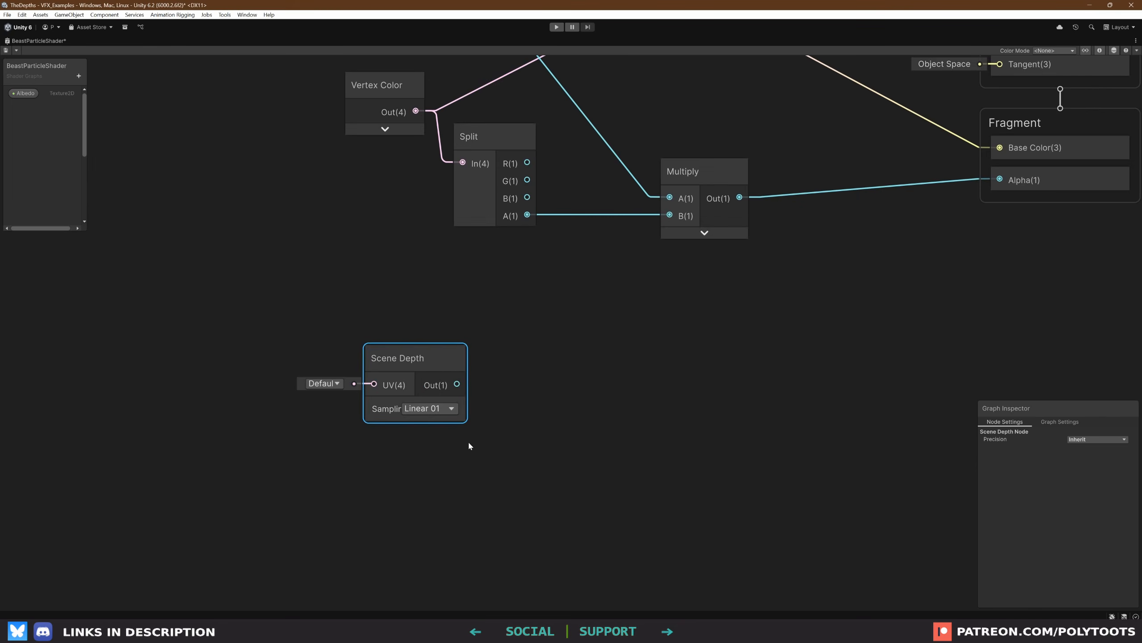
left_click(433, 412)
left_click(420, 440)
scroll(502, 405, "down", 2)
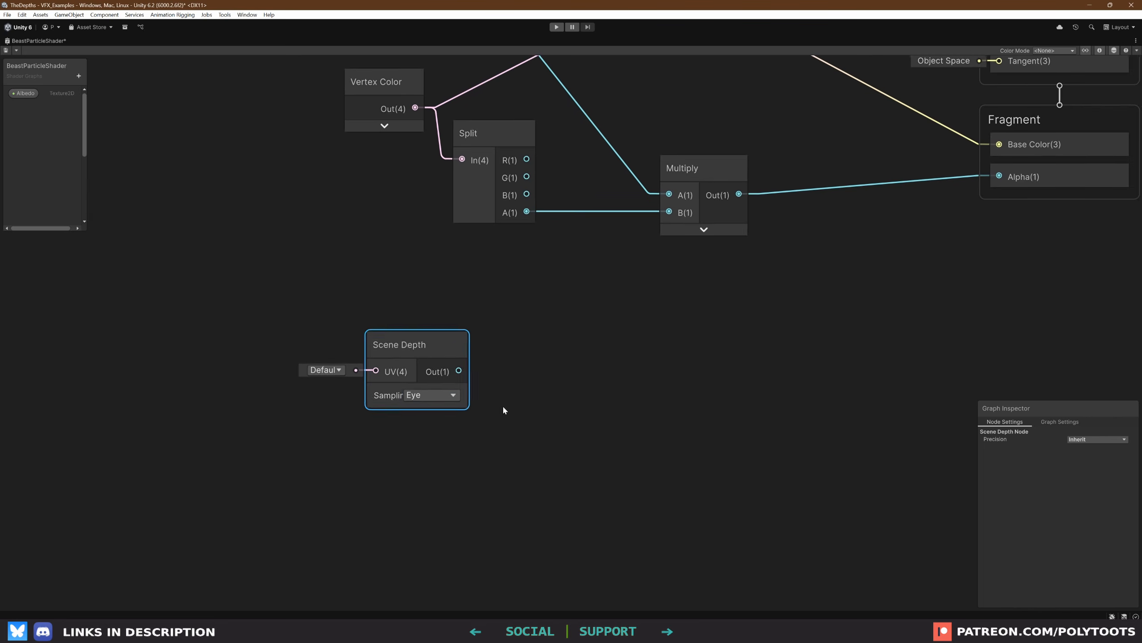
Add a Screen Position node beneath the Scene Depth node and set its mode to Raw
left_click(502, 406)
key("space")
type("screen")
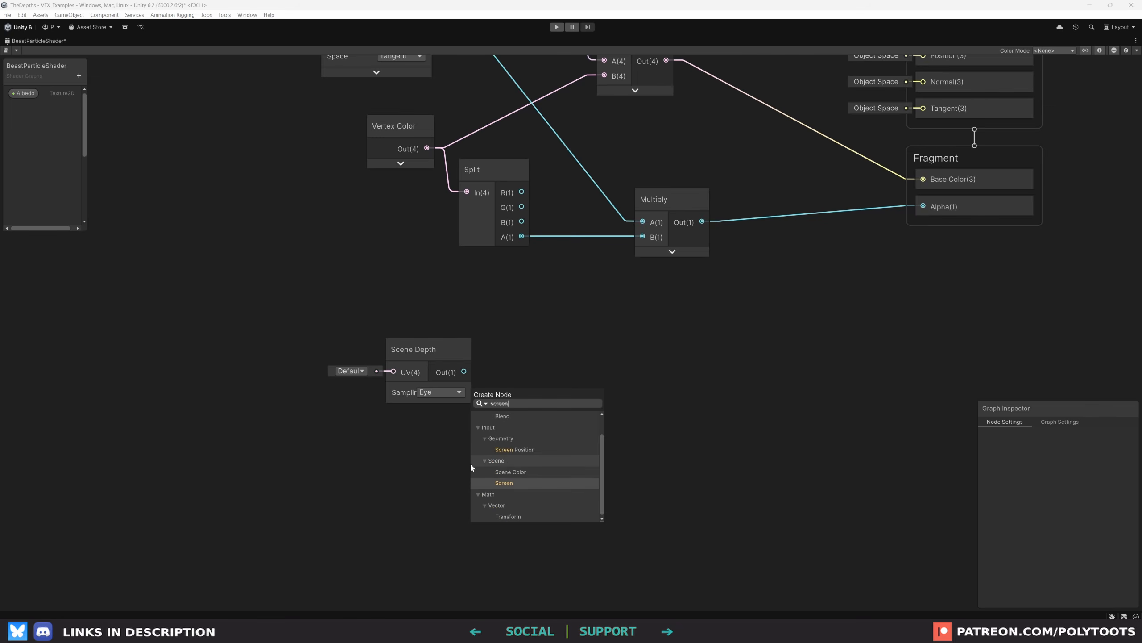
left_click(513, 449)
left_click_drag(518, 488, 433, 433)
left_click(403, 485)
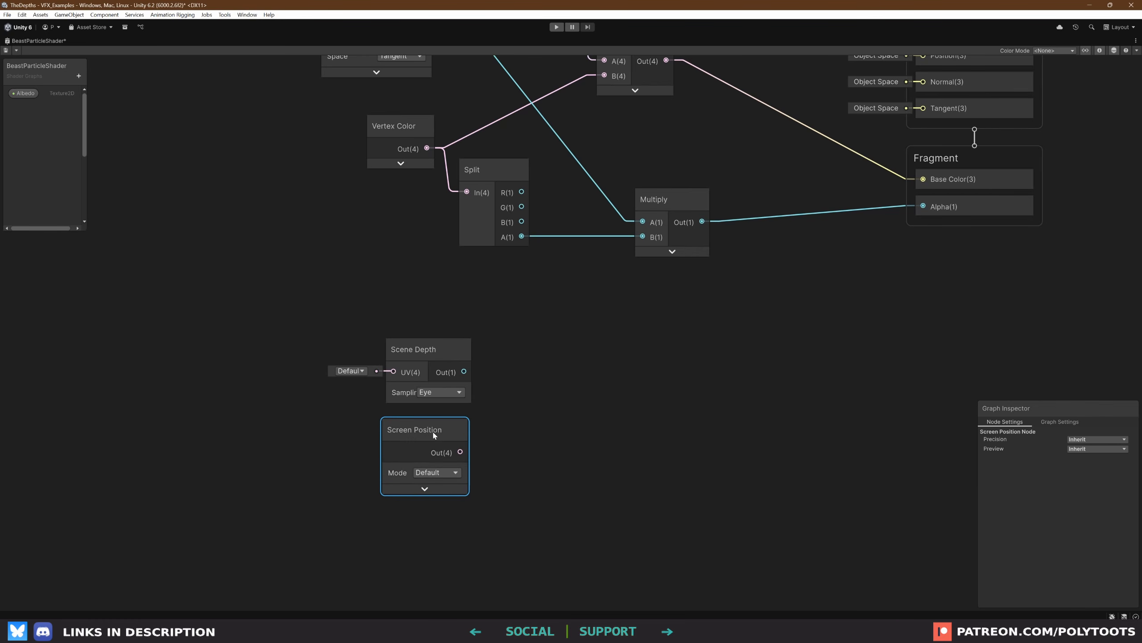
left_click(367, 474)
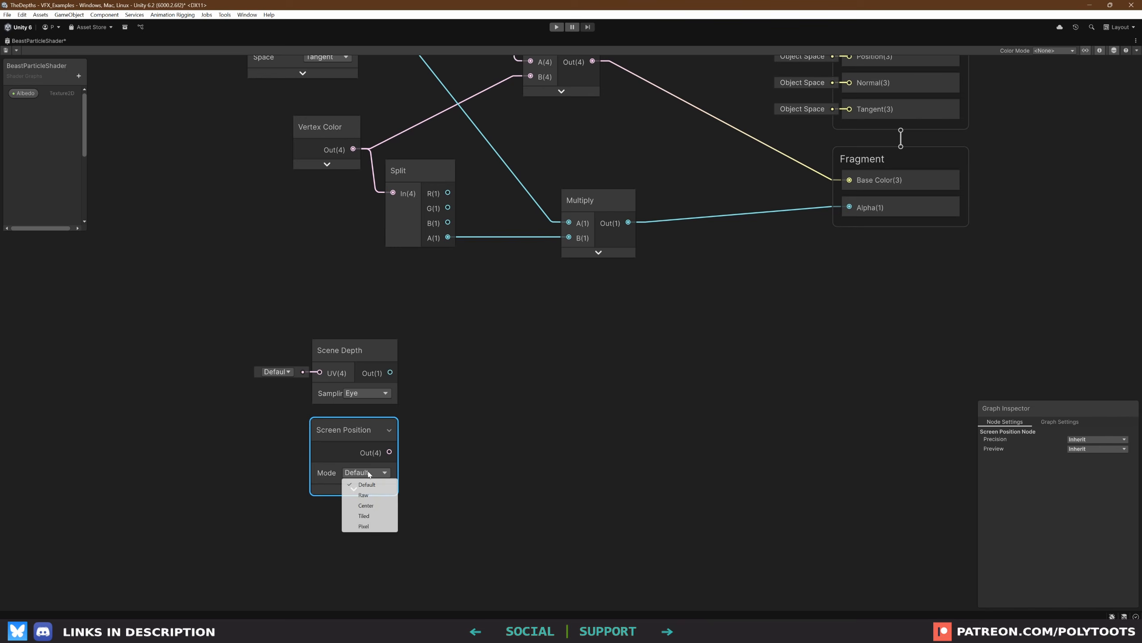
left_click(366, 496)
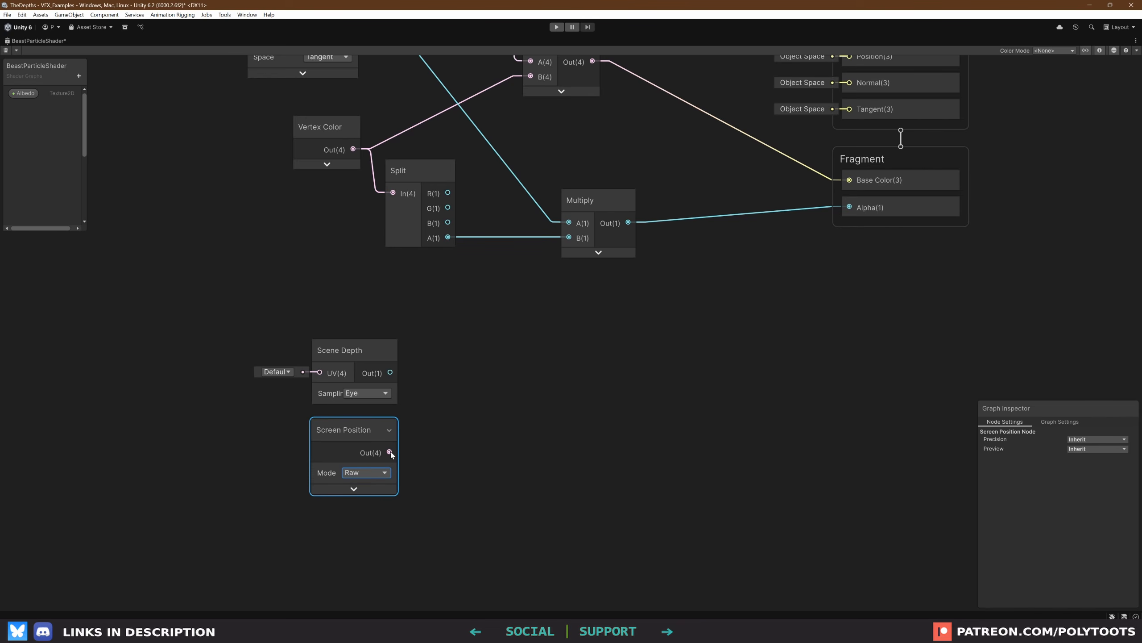
Add a Split node beside Screen Position and connect the Screen Position output to its input
left_click(436, 448)
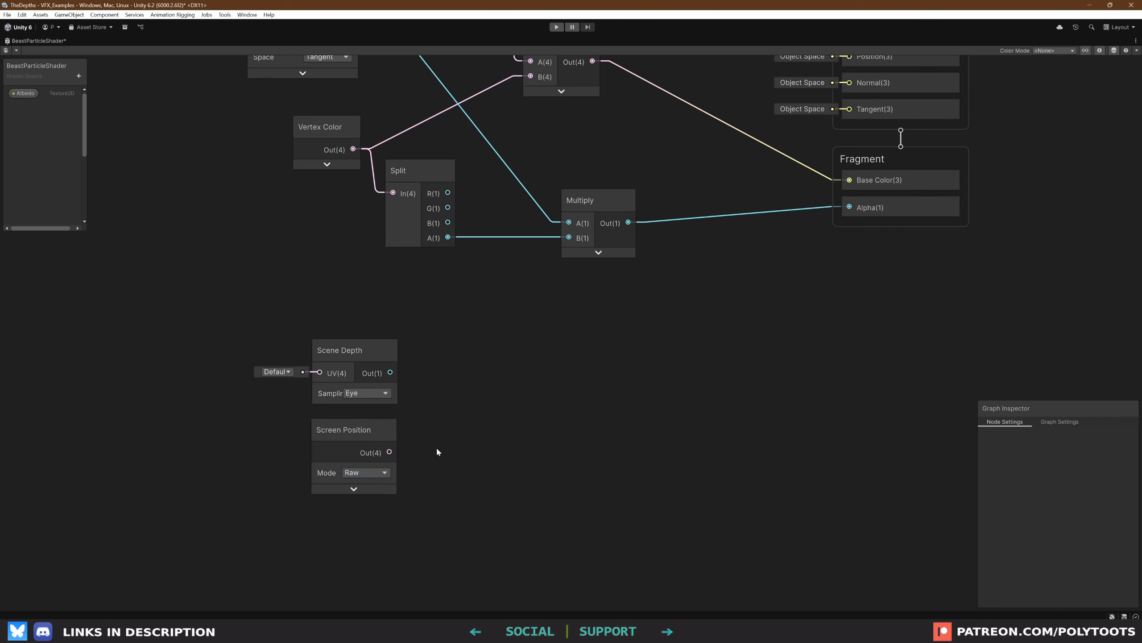
key("space")
type("split")
key("Return")
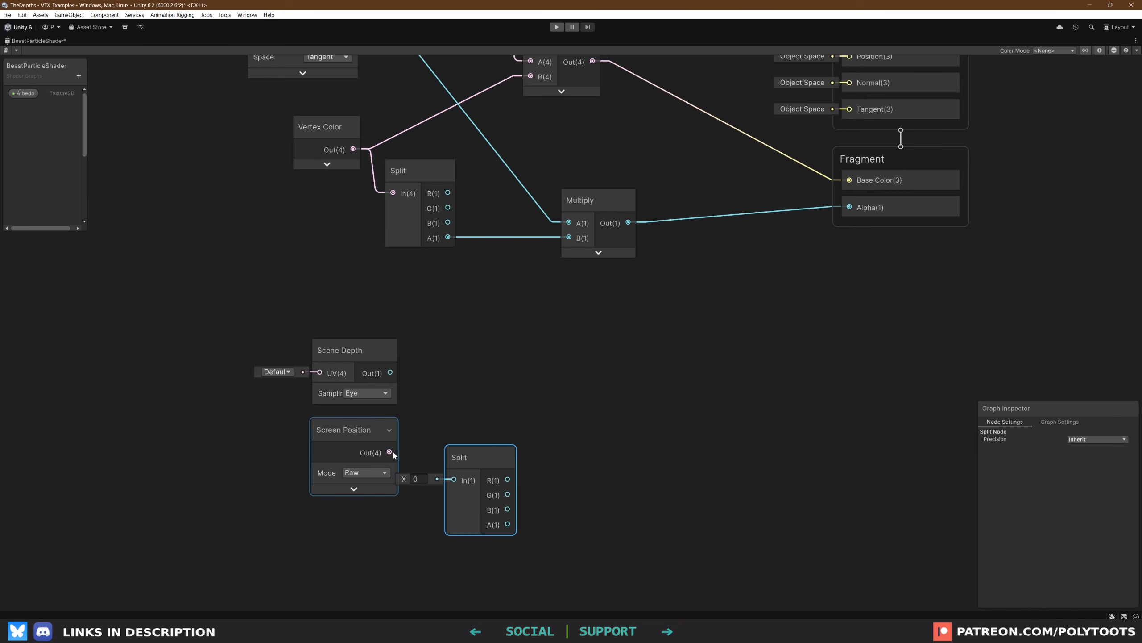
left_click_drag(451, 478, 453, 480)
left_click_drag(470, 457, 453, 430)
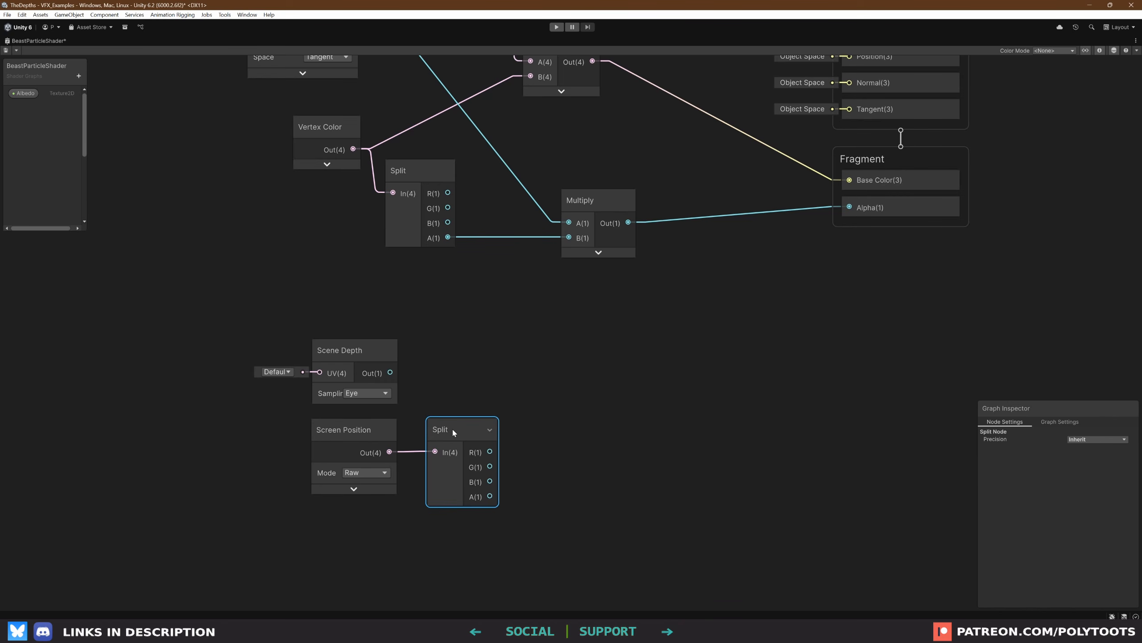
Add a Subtract node with the Scene Depth output in A and the new Split node's A channel in B
middle_click_drag(586, 426, 559, 436)
left_click(559, 436)
key("space")
type("subtr")
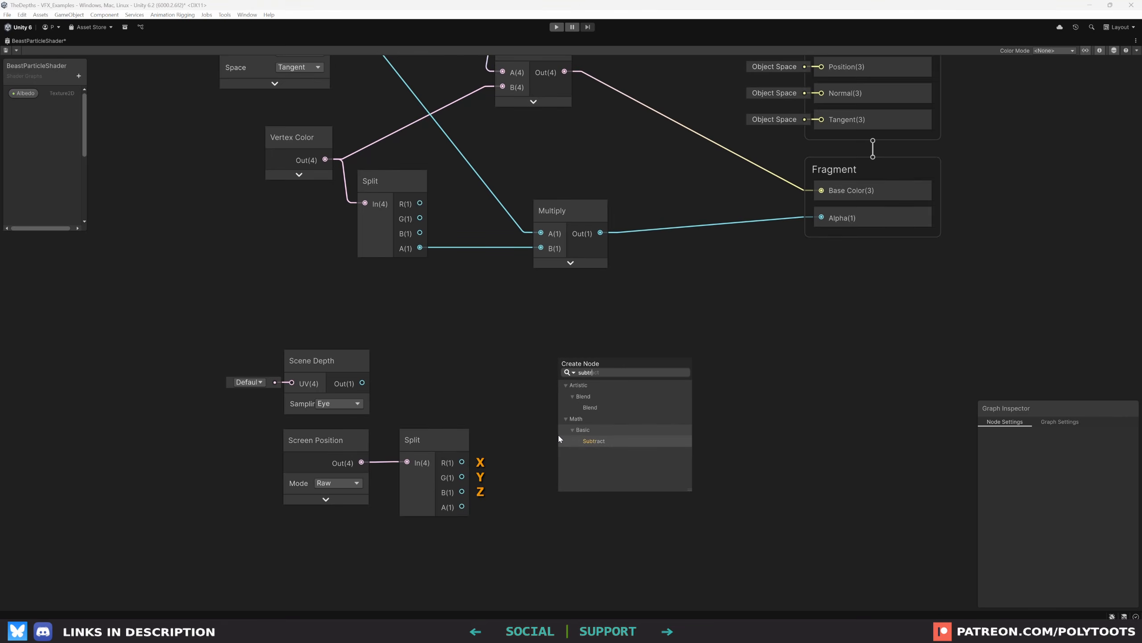
key("Return")
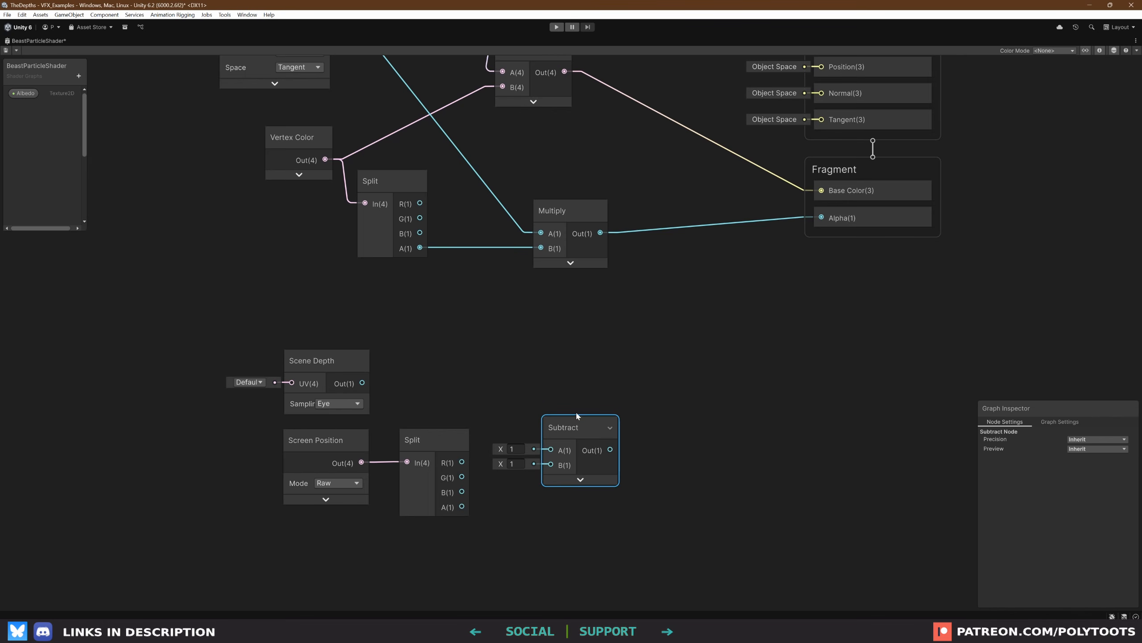
left_click_drag(365, 383, 550, 449)
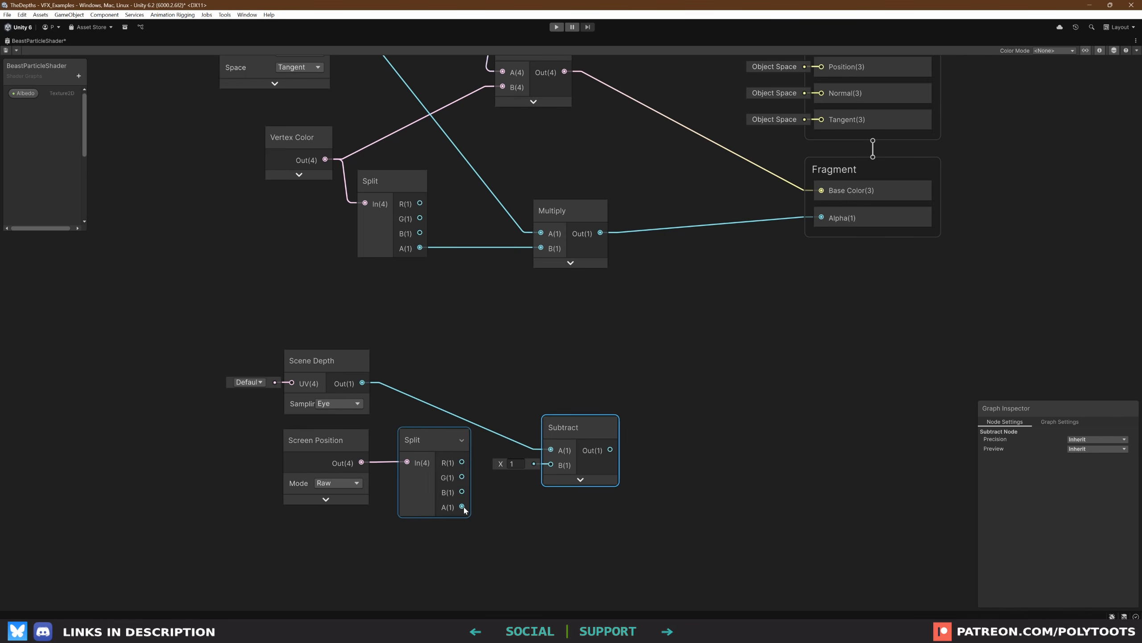
left_click_drag(462, 507, 551, 465)
Collapse the unused Split ports and arrange the Split, Subtract and Scene Depth nodes closer together
left_click(461, 440)
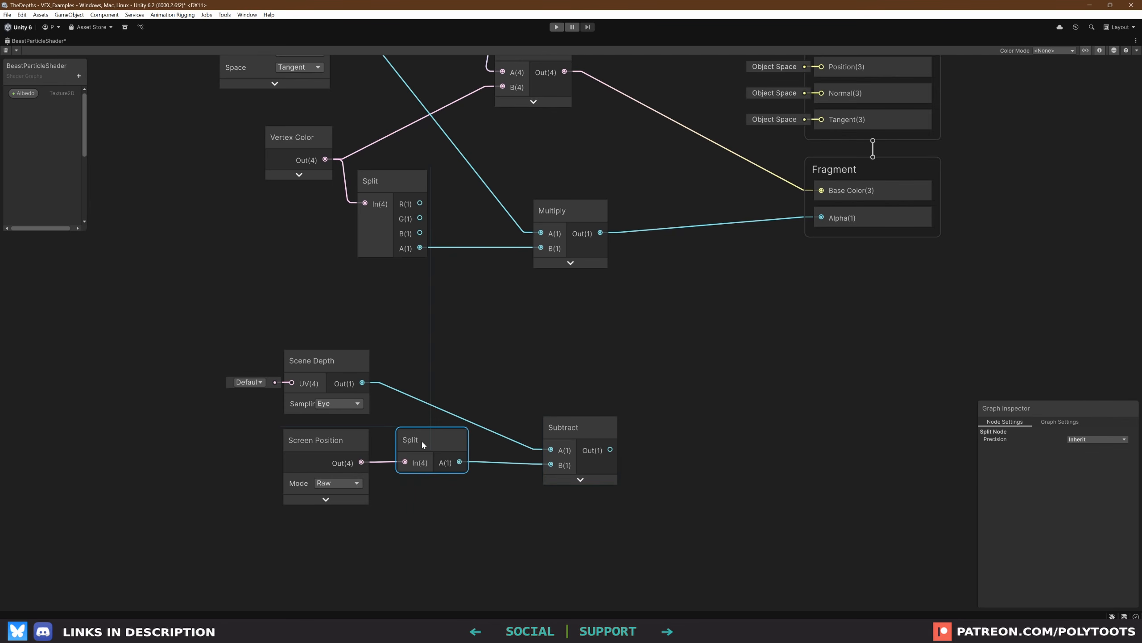
left_click_drag(421, 439, 415, 439)
left_click_drag(592, 424, 517, 395)
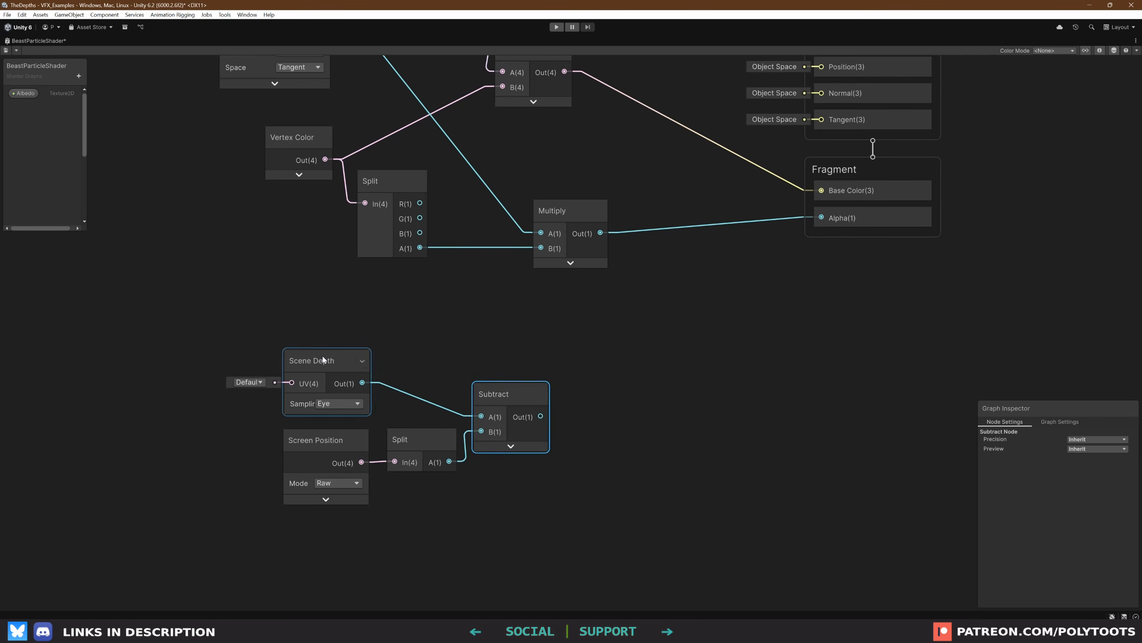
left_click_drag(324, 360, 411, 356)
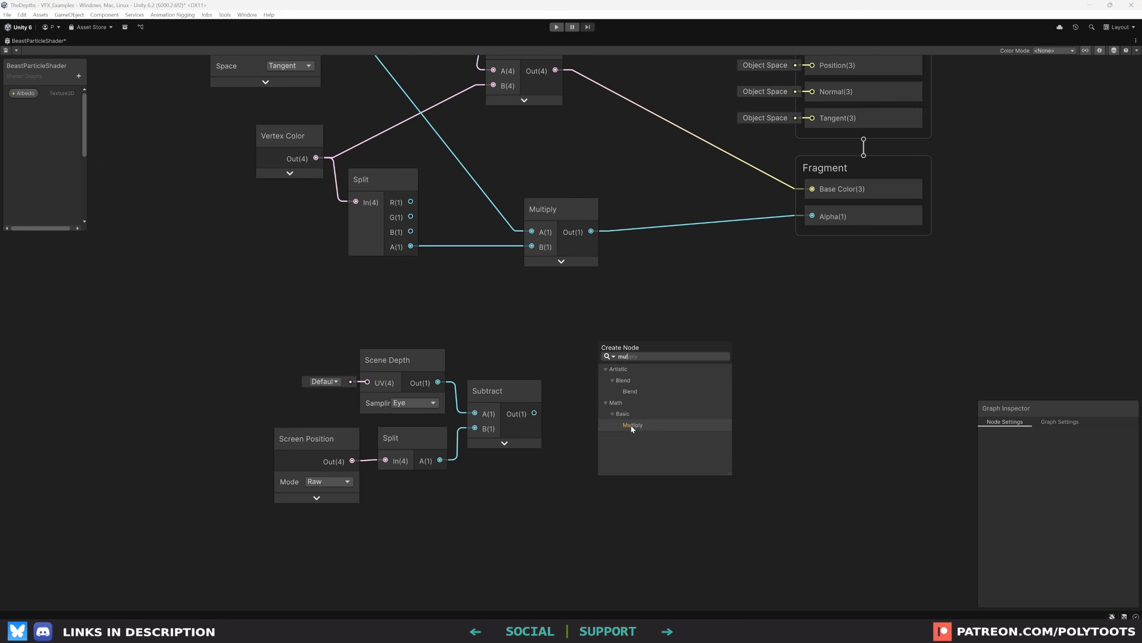
Add a Multiply node after Subtract, feed the Subtract output into its A input and collapse its preview
double_click(630, 425)
left_click_drag(629, 440, 625, 419)
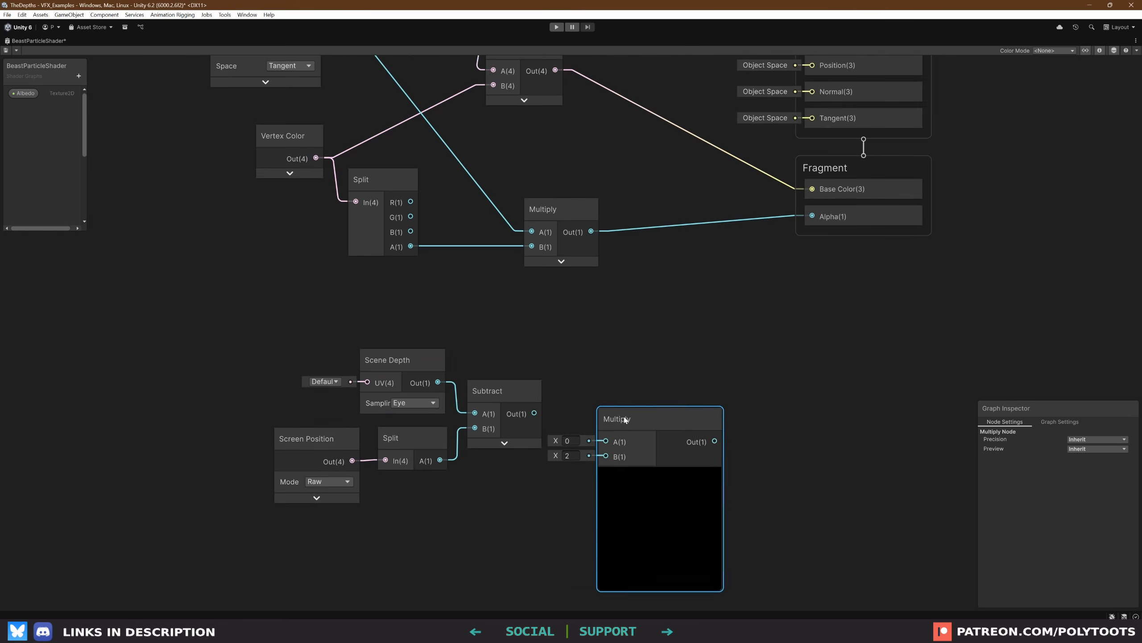
left_click_drag(629, 424, 627, 410)
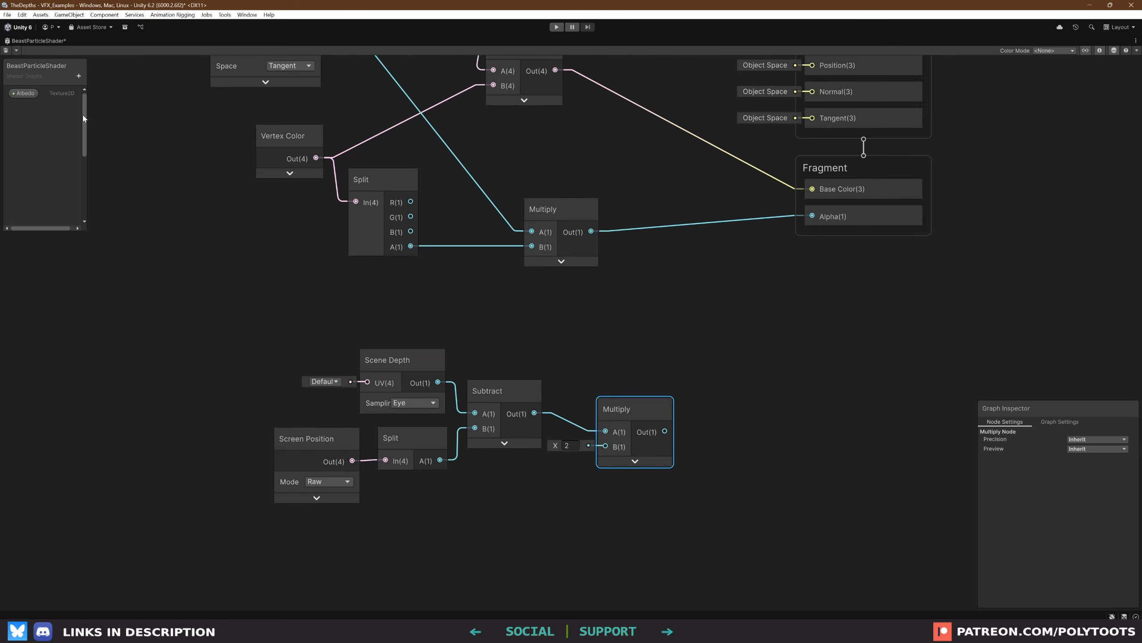
Create a Float property named Falloff and connect it to the B input of the new Multiply node
left_click(79, 76)
left_click(102, 97)
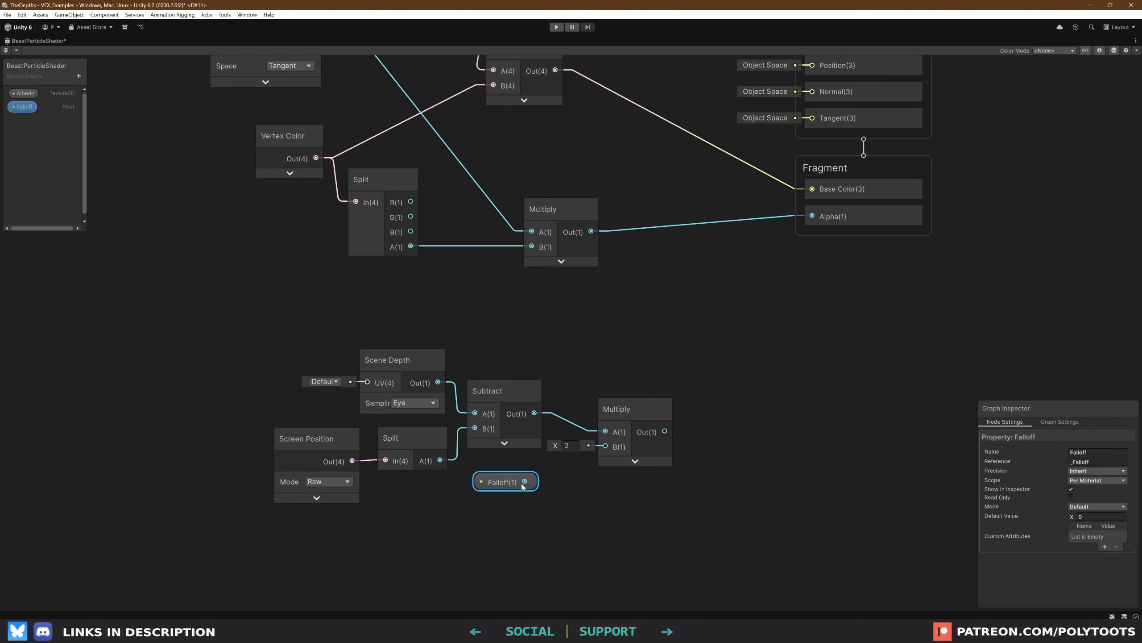
left_click_drag(525, 482, 606, 446)
left_click_drag(630, 408, 601, 392)
Add a Saturate node after the Falloff Multiply, and combine its output with the existing alpha Multiply output in a new Multiply node
key("space")
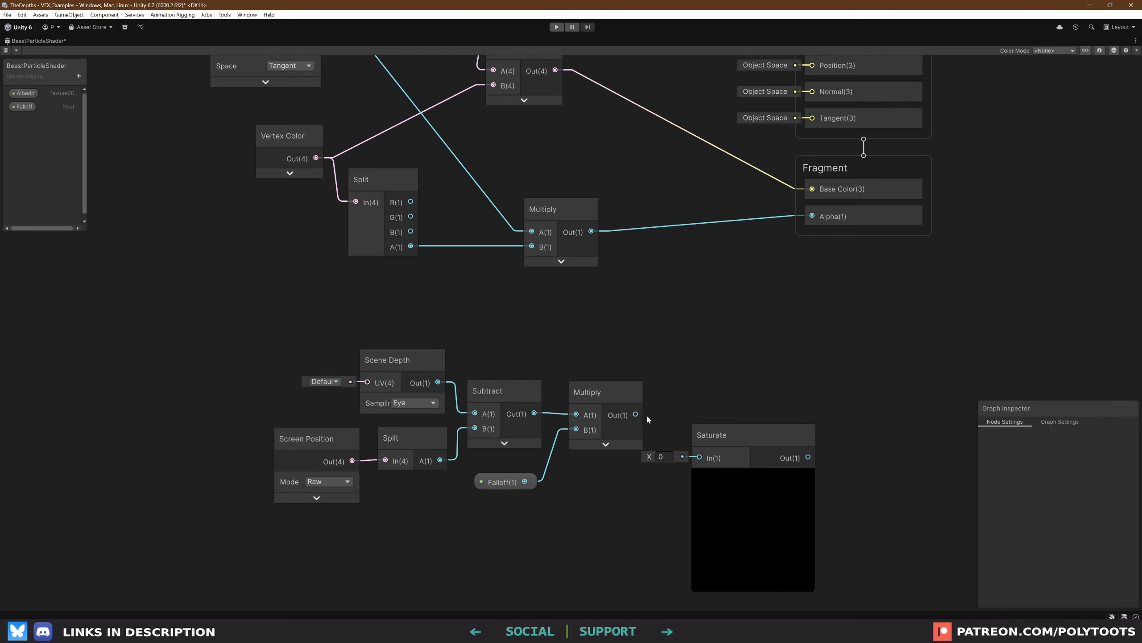
left_click_drag(636, 414, 700, 457)
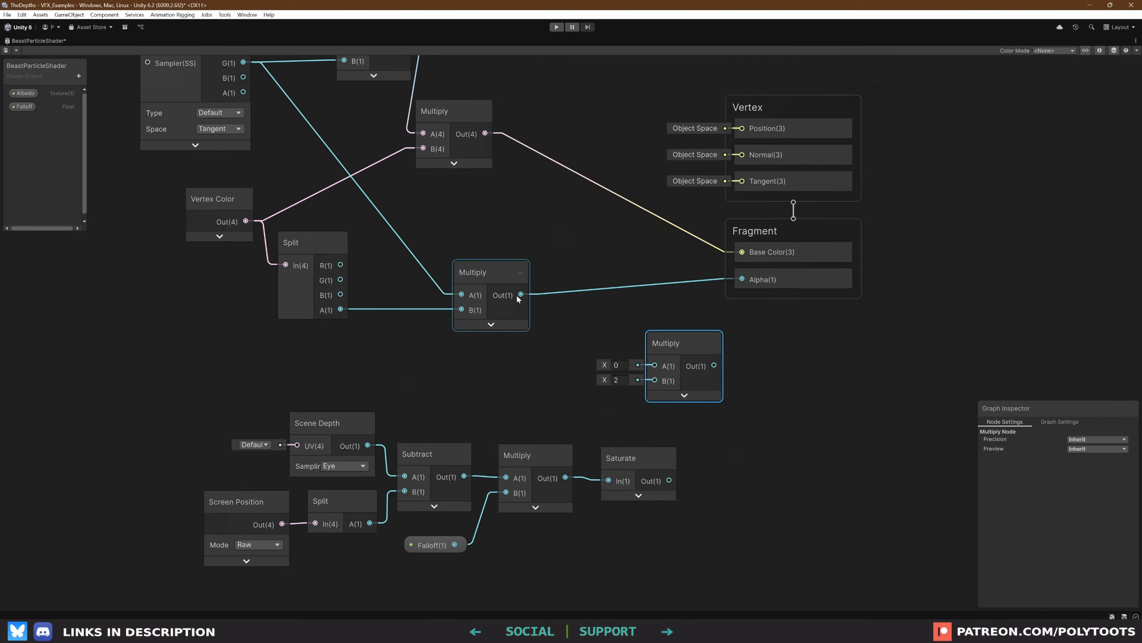
left_click_drag(636, 363, 637, 363)
left_click_drag(669, 481, 639, 381)
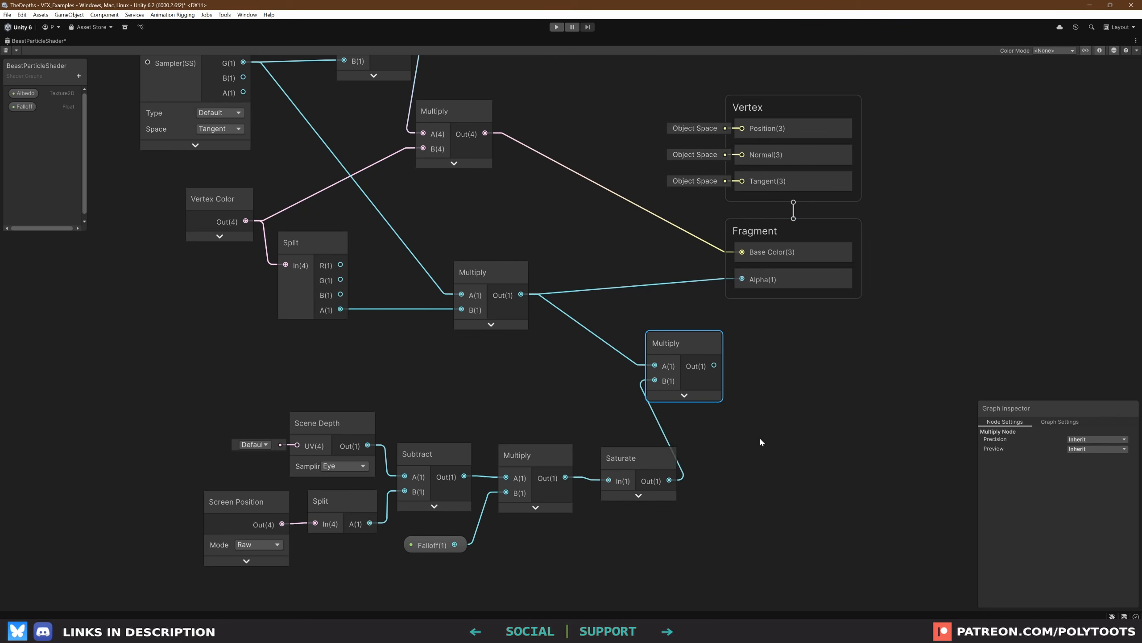
Connect the final Multiply output to the Fragment Alpha, restore the editor layout and save the BeastParticleShader graph
left_click_drag(684, 360, 738, 282)
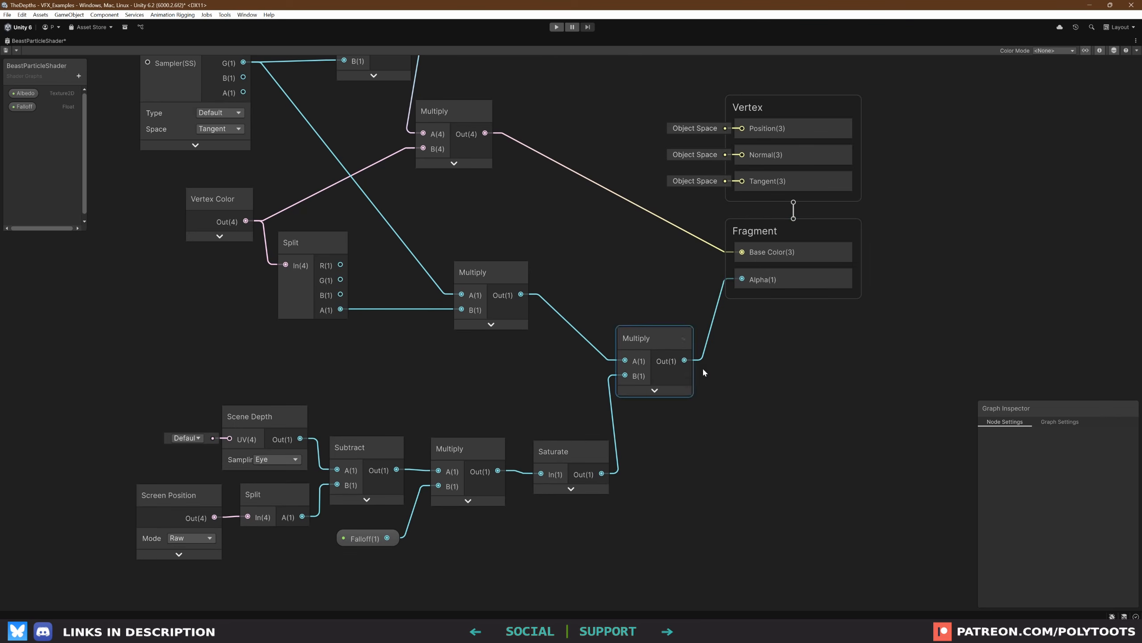
key("shift+space")
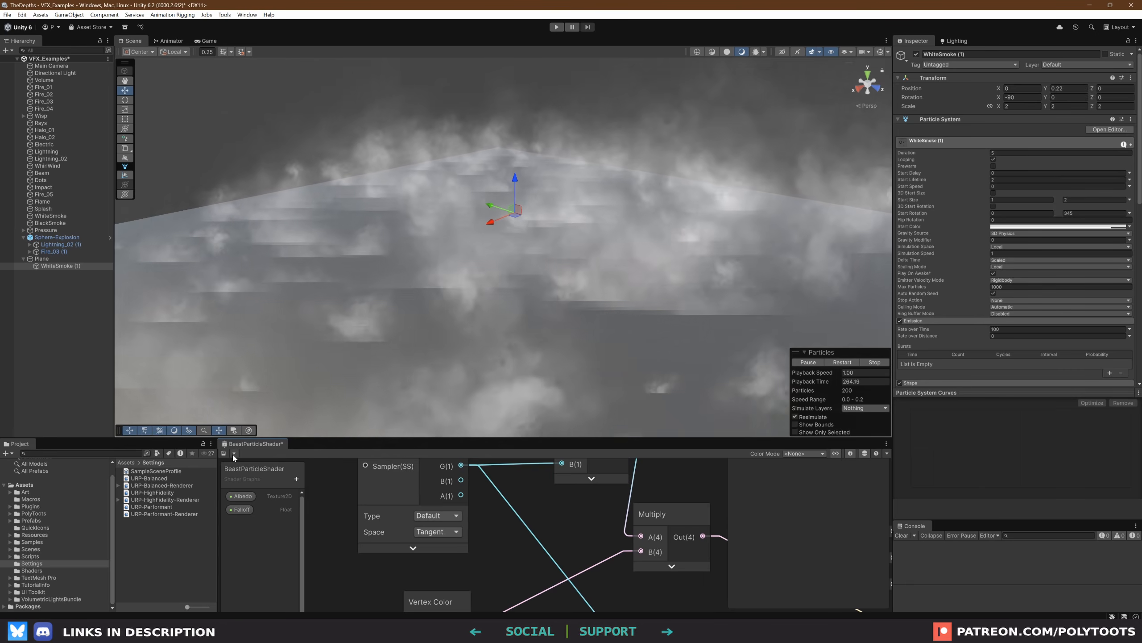
left_click(224, 453)
Set the smoke material's Falloff to 1.04 and inspect how the smoke blends with the plane
scroll(1000, 330, "down", 10)
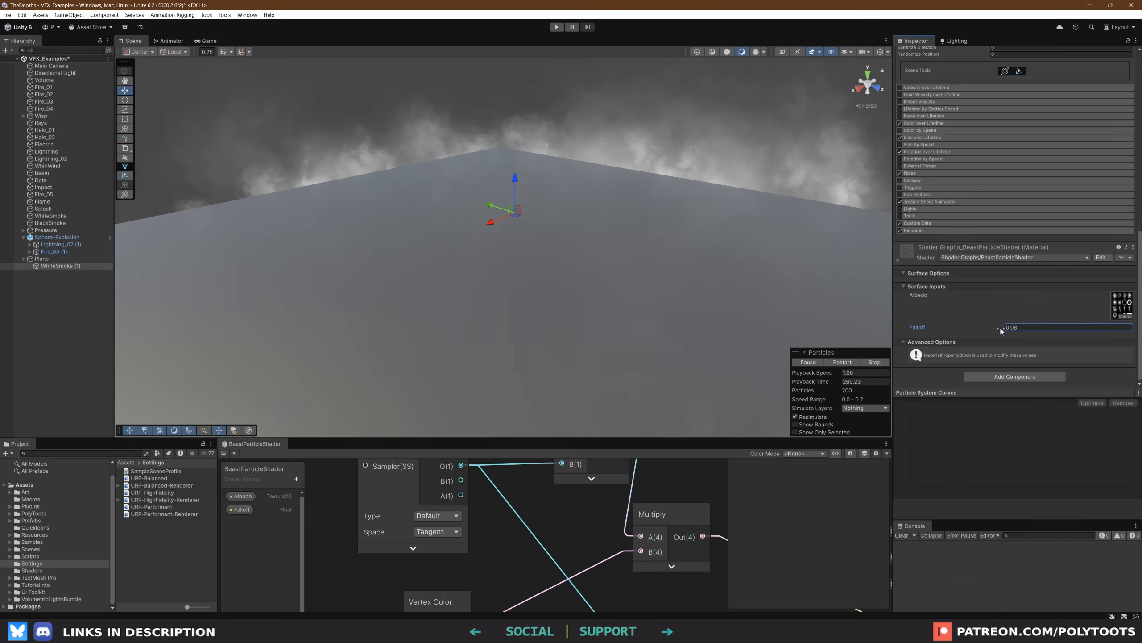
left_click_drag(1007, 328, 1028, 328)
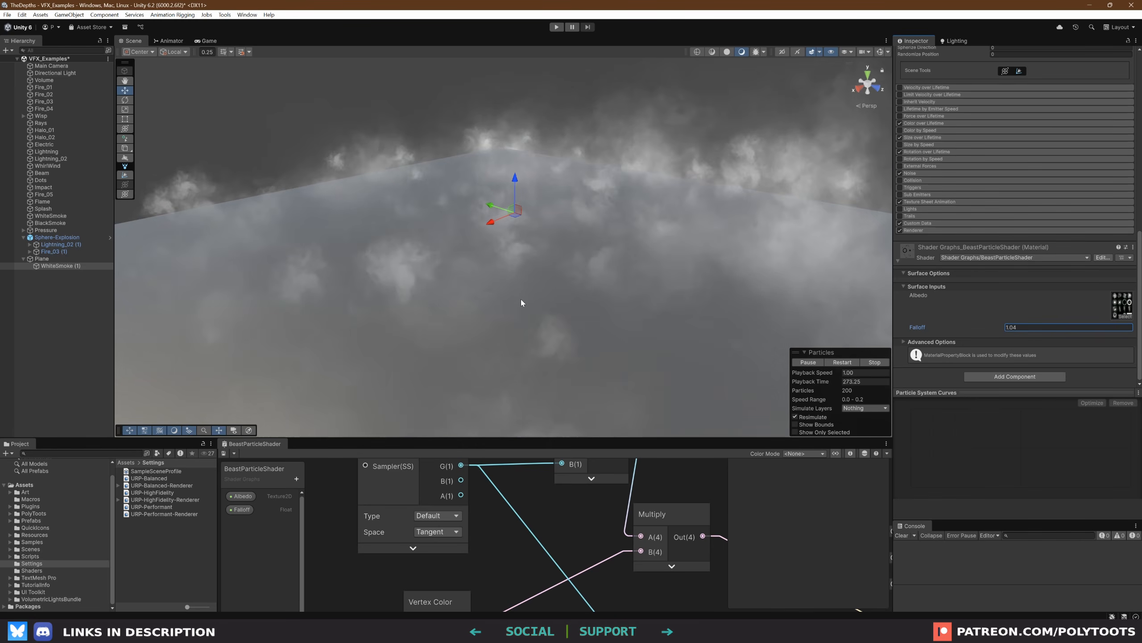
scroll(585, 279, "down", 3)
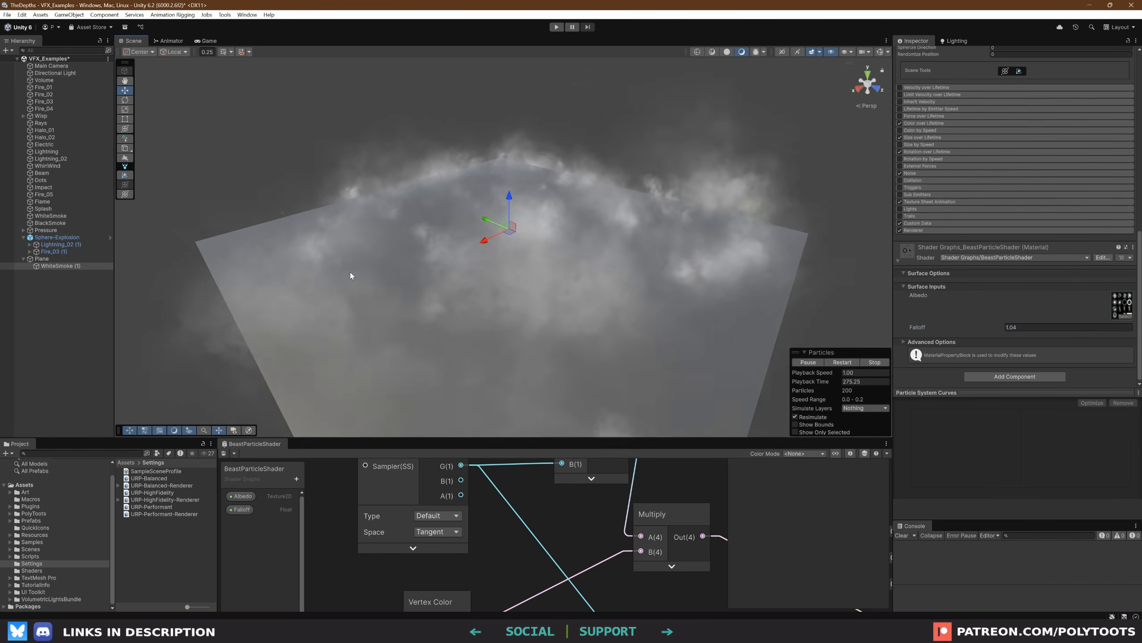
scroll(378, 277, "up", 2)
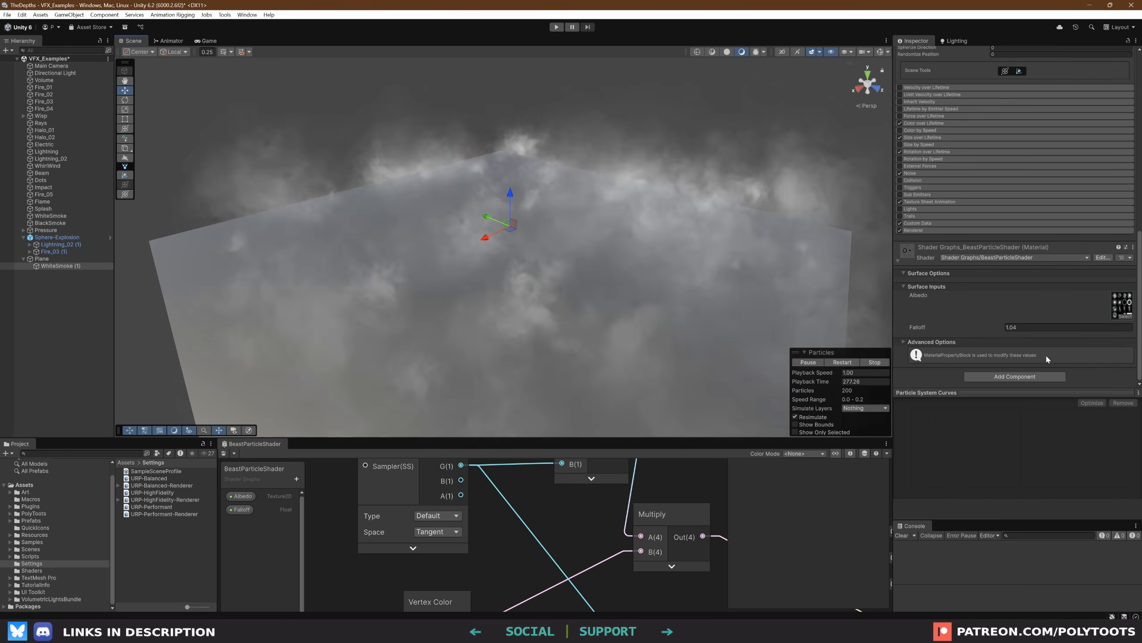
Compare the smoke without and with the depth fade by switching Alpha to the earlier Multiply and back, saving each time
left_click_drag(415, 533, 574, 522)
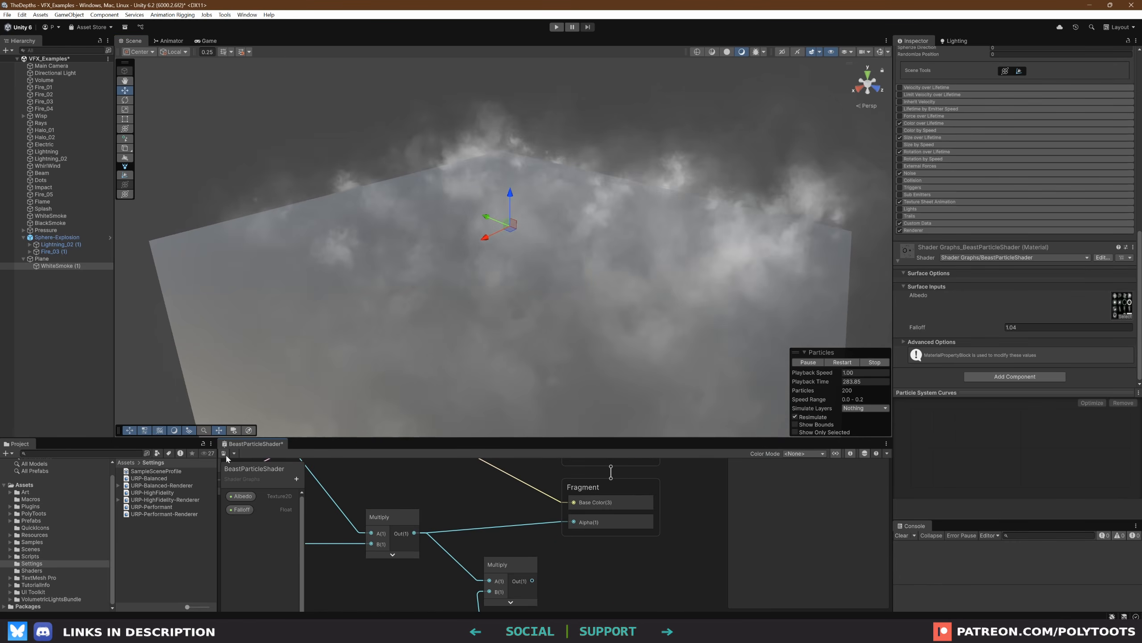
key("ctrl+s")
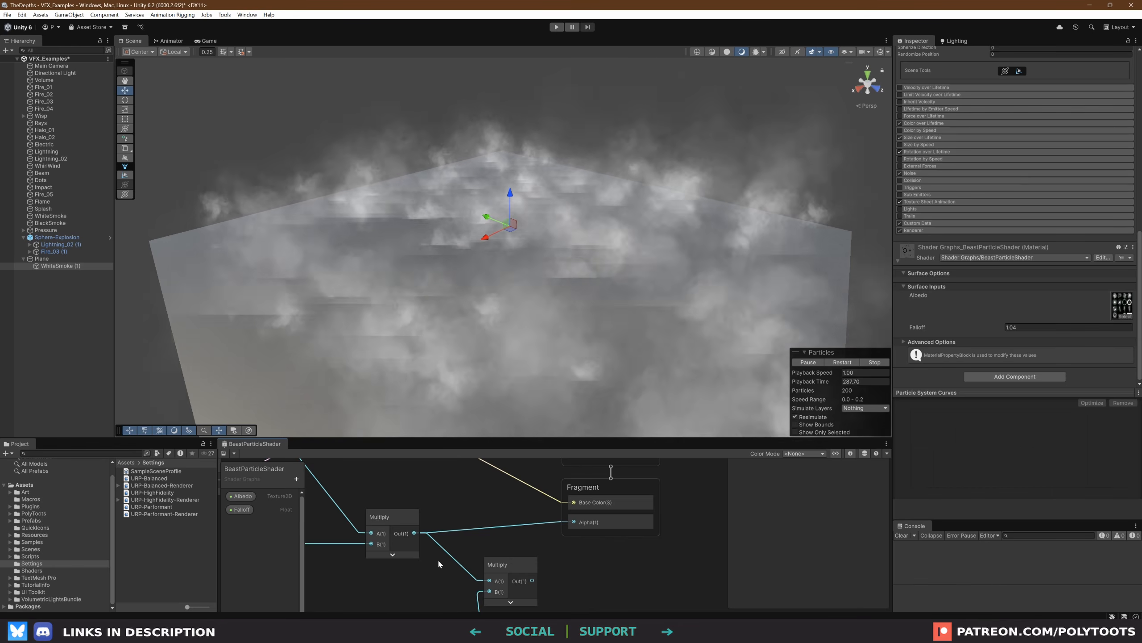
left_click_drag(532, 580, 574, 522)
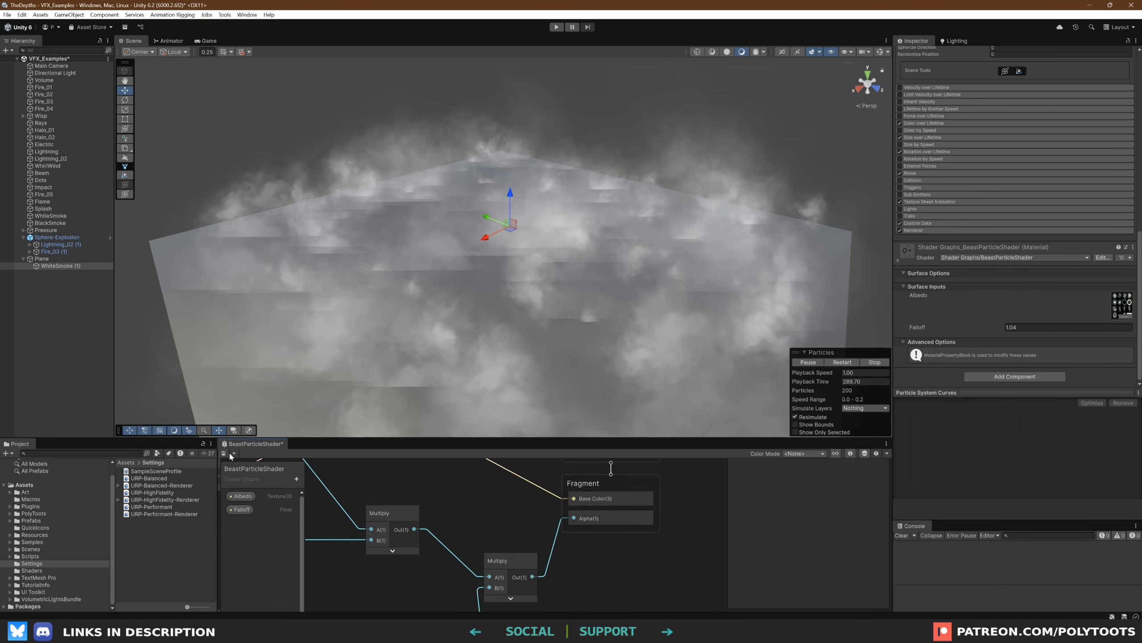
key("ctrl+s")
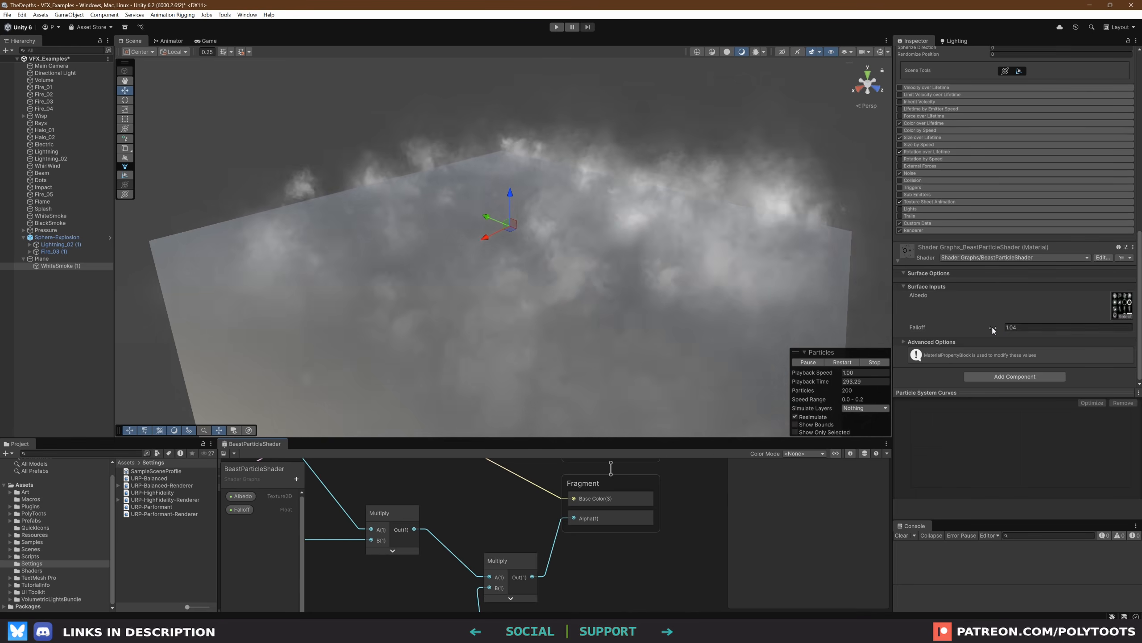
Set the material's Falloff to 1.59 and select all particle effects from Fire_01 through Pressure for preview
left_click_drag(992, 327, 962, 330)
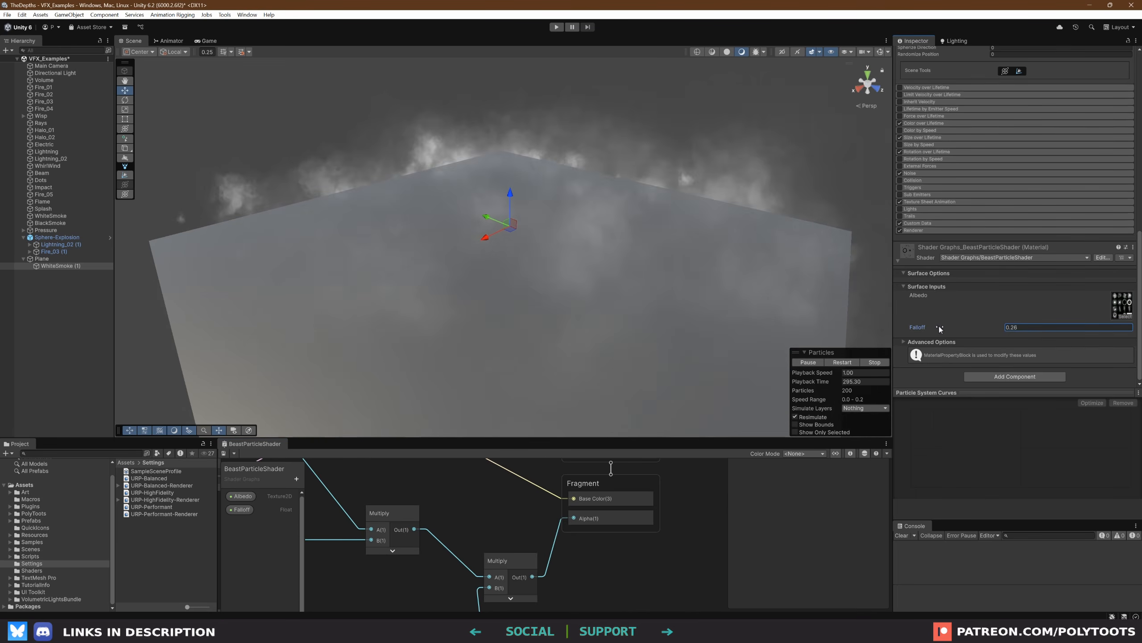
double_click(46, 230)
left_click(50, 87, "shift")
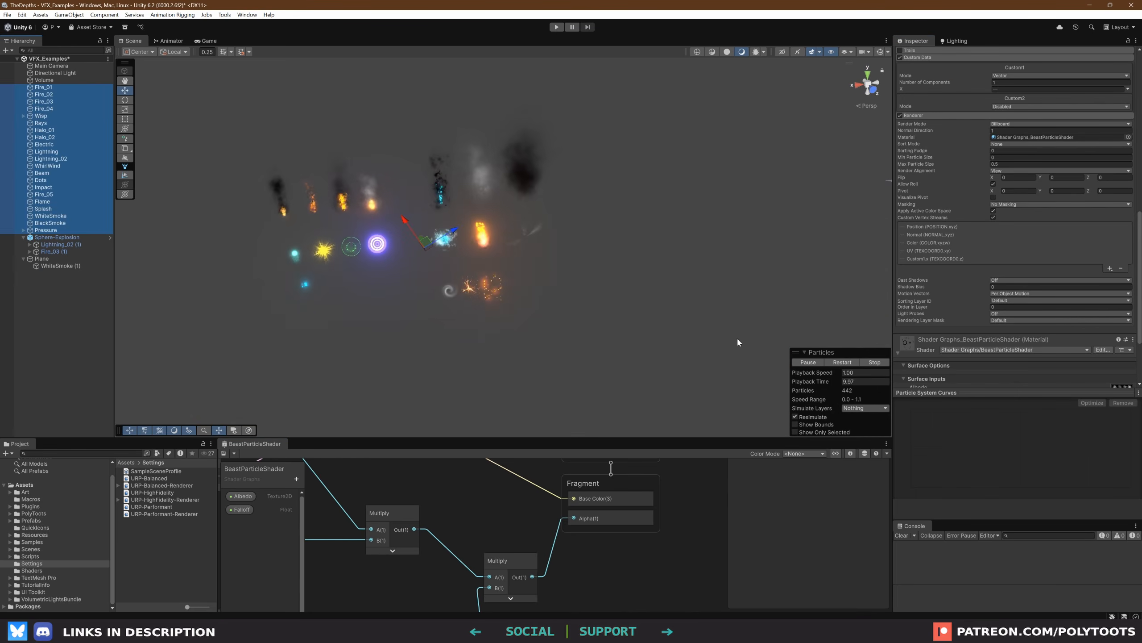
Select and frame Lightning_02 (1) and Fire_03 (1) under Sphere-Explosion, and replay them to examine the blending around the sphere
left_click(56, 245)
left_click(54, 251, "shift")
key("f")
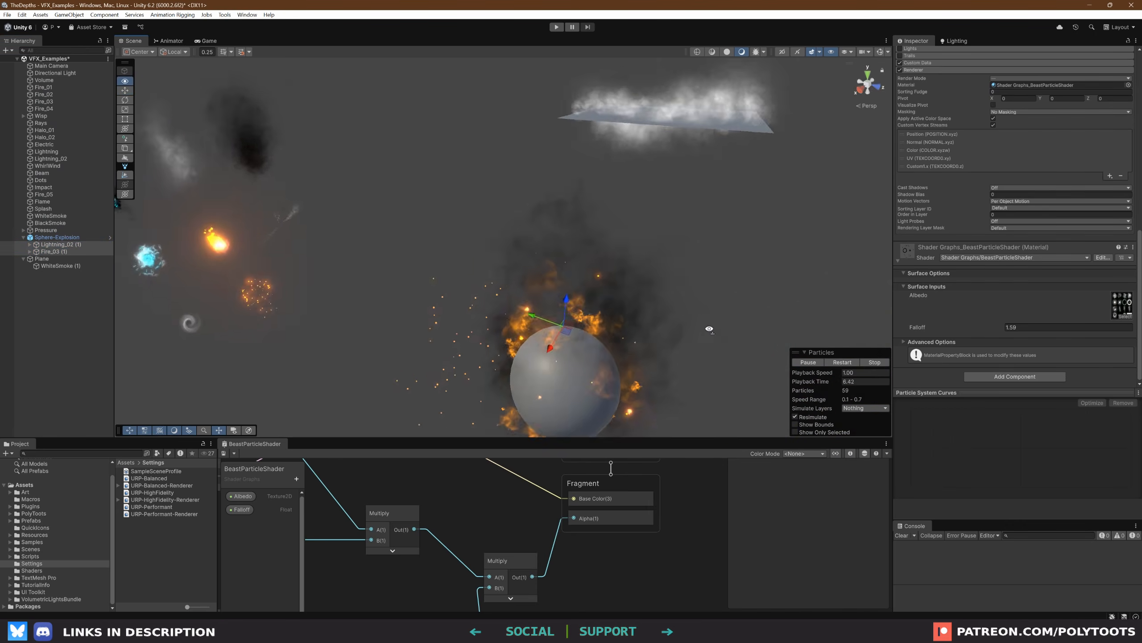
left_click(848, 361)
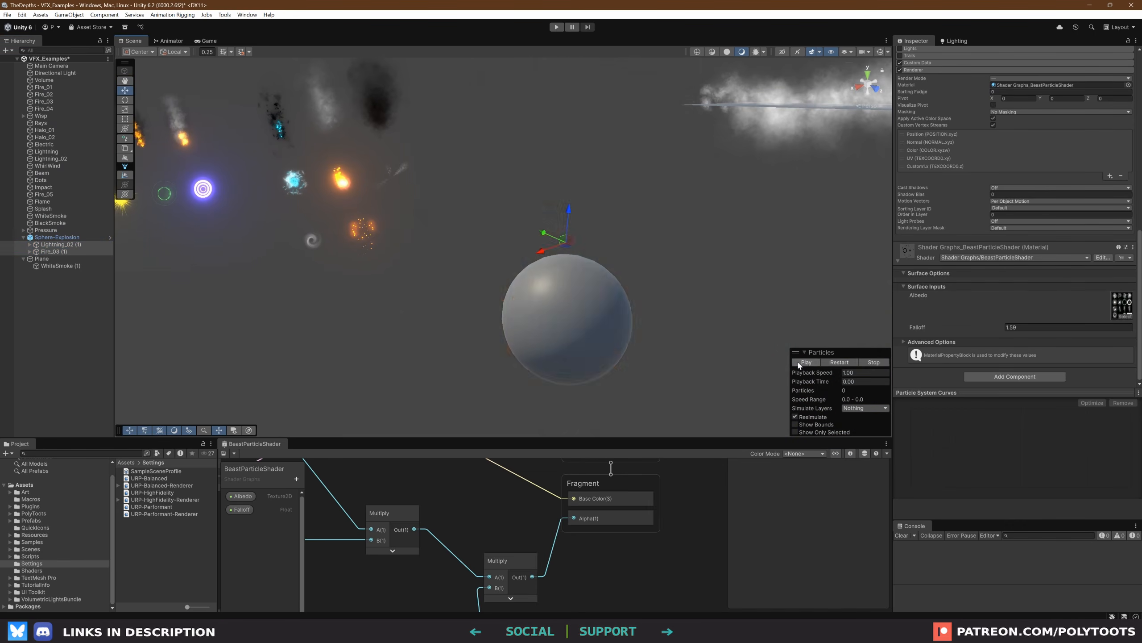
scroll(697, 345, "down", 3)
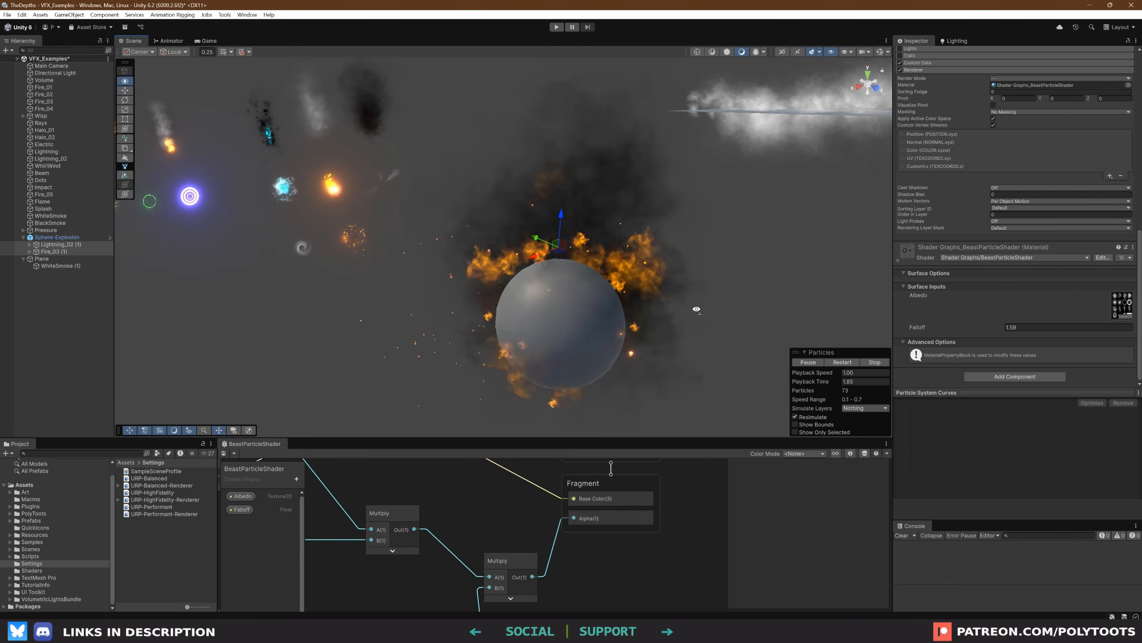
left_click(818, 362)
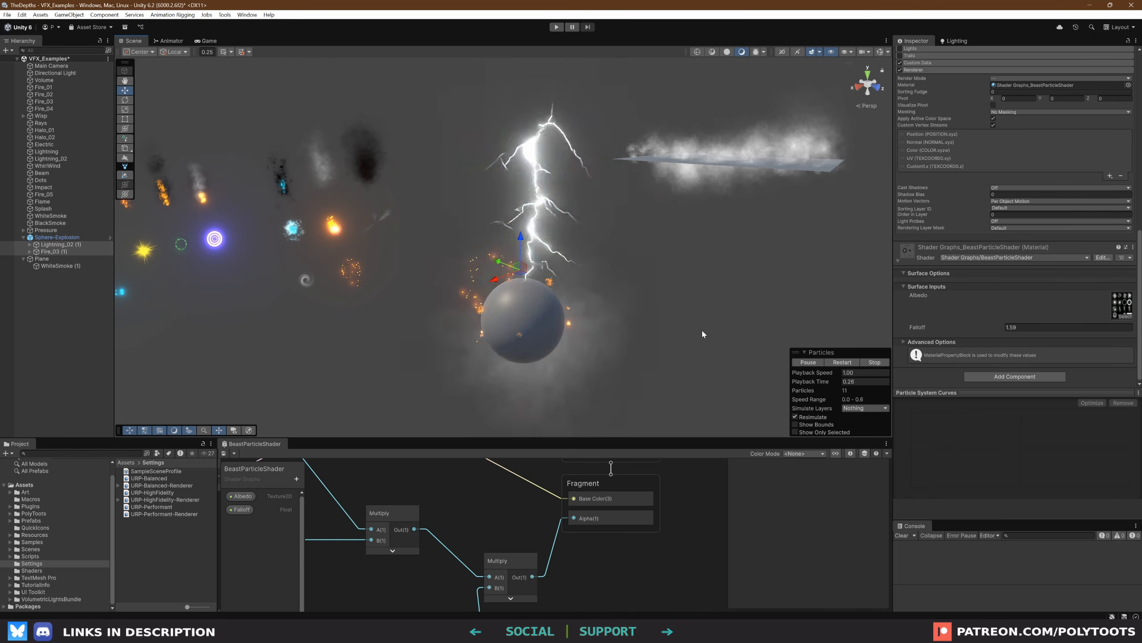
left_click_drag(684, 332, 678, 325, "alt")
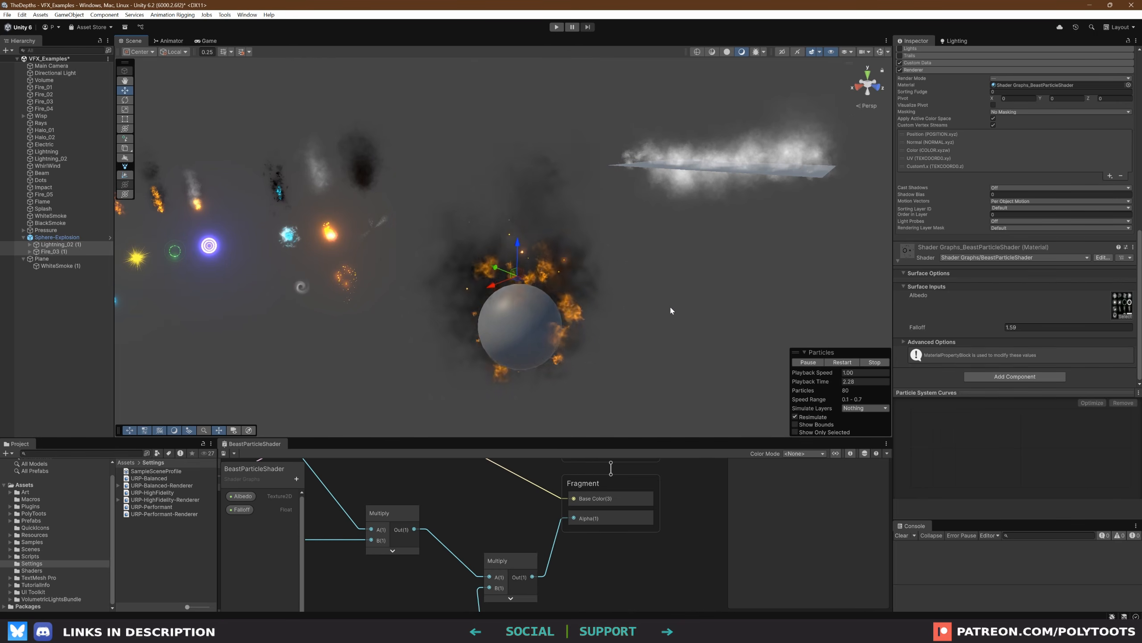